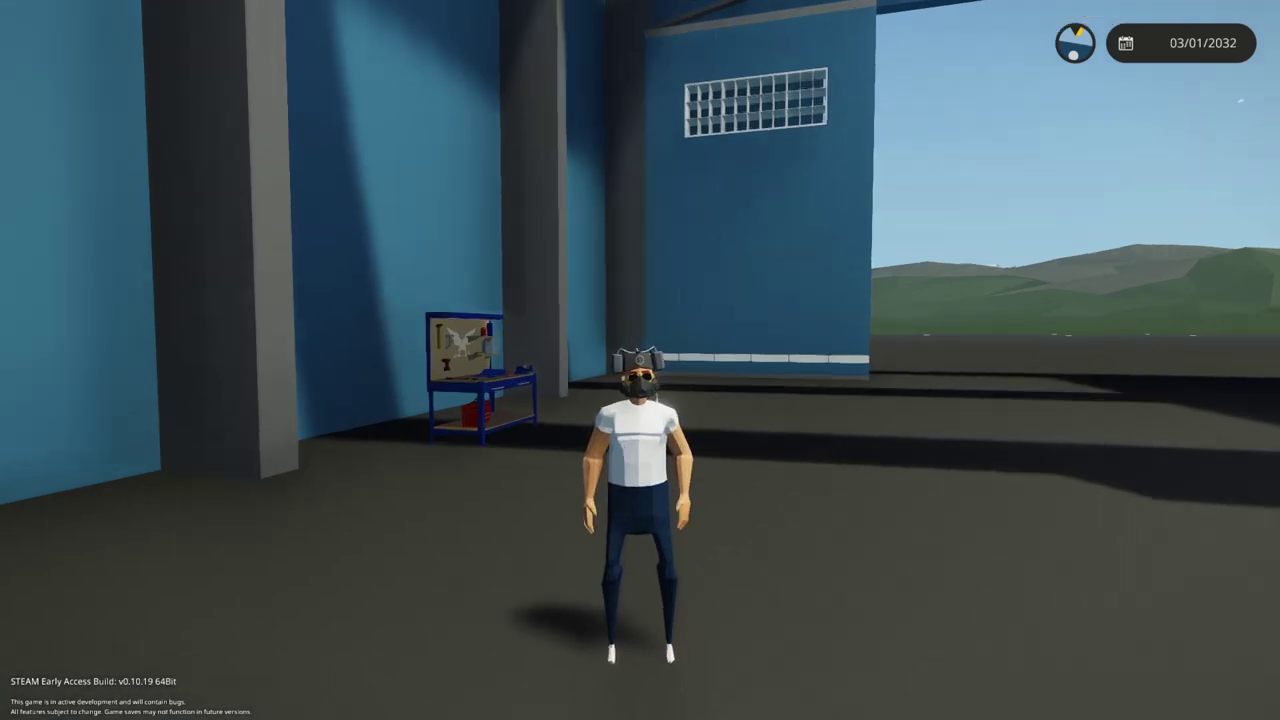
key(z)
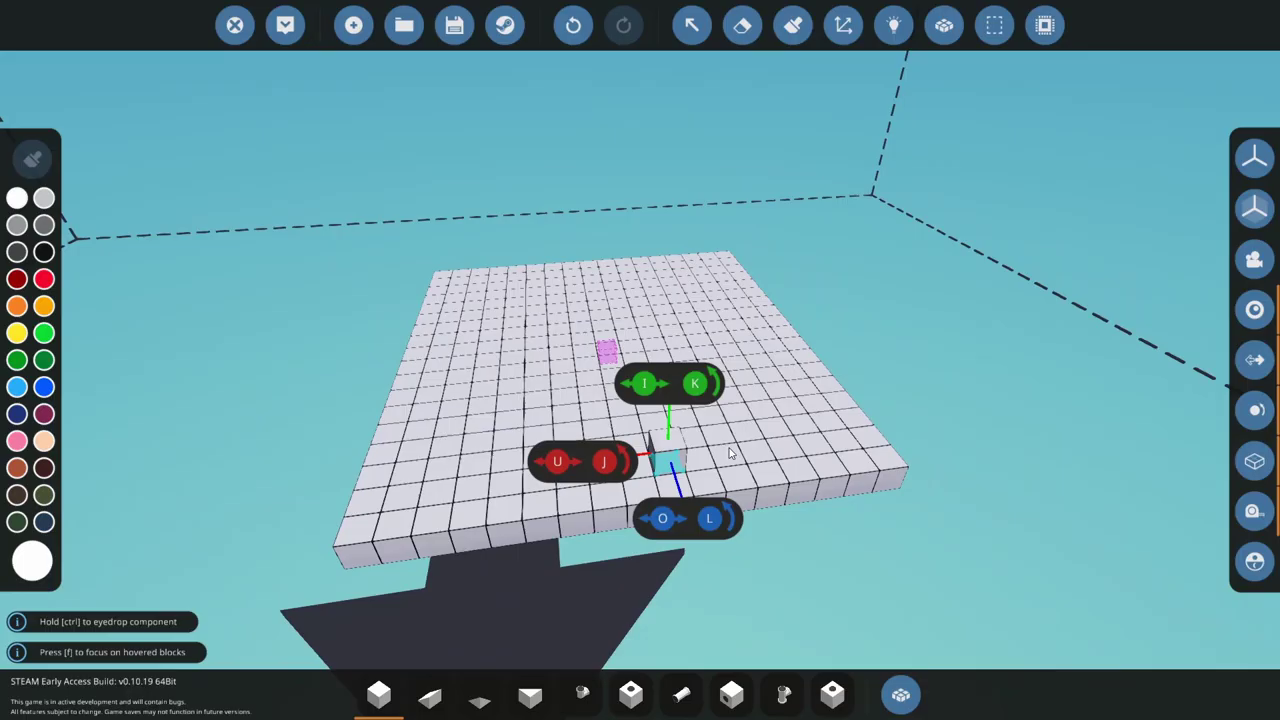
key(d)
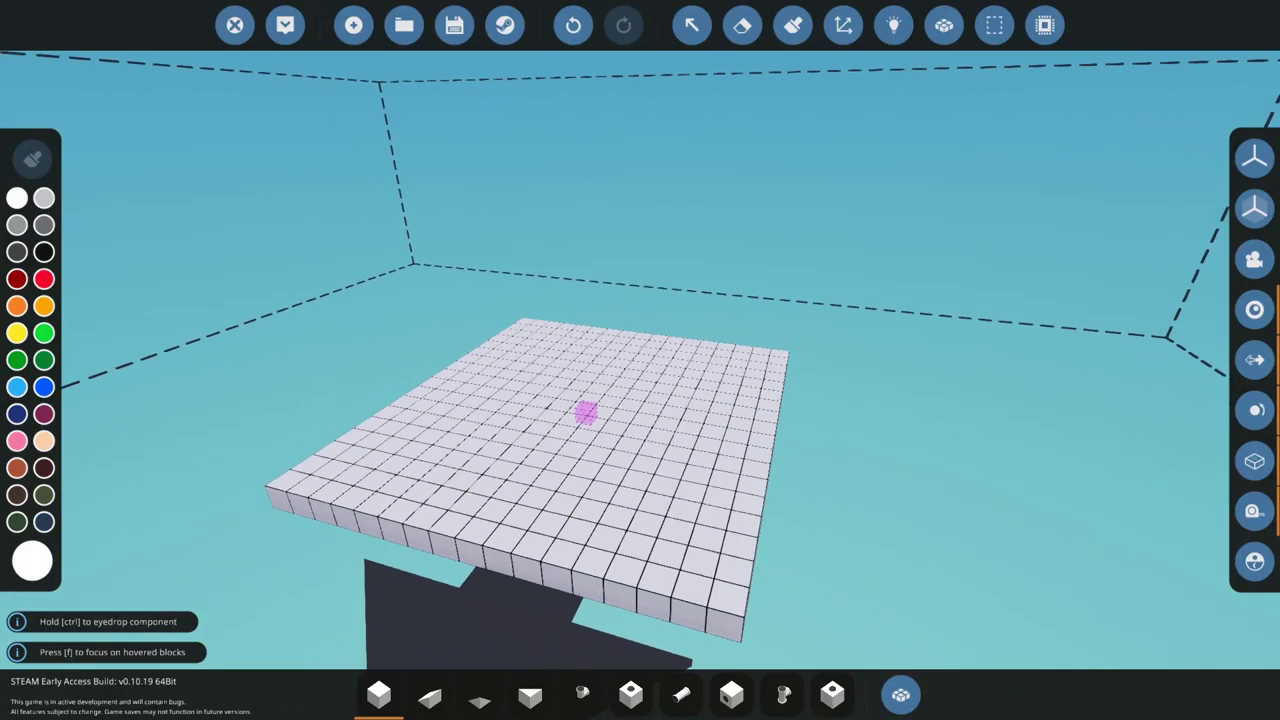
drag(1047, 452, 1047, 423)
drag(682, 386, 718, 380)
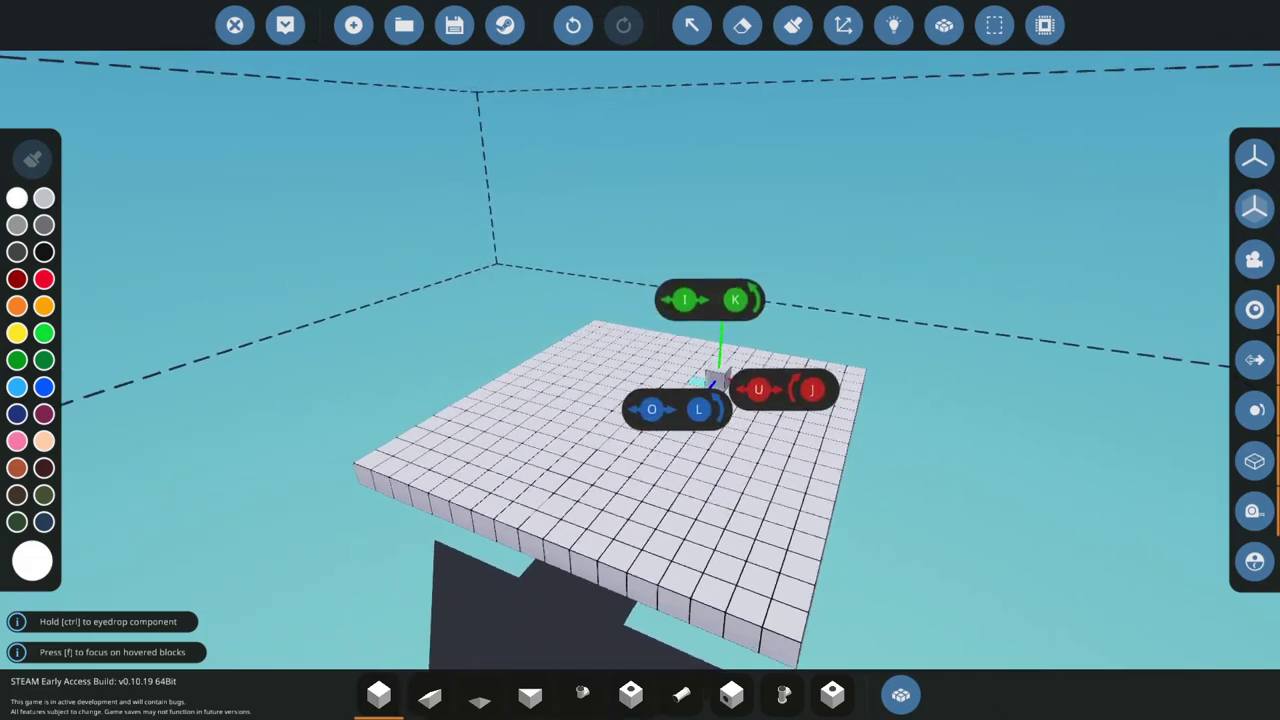
key(w)
key(s)
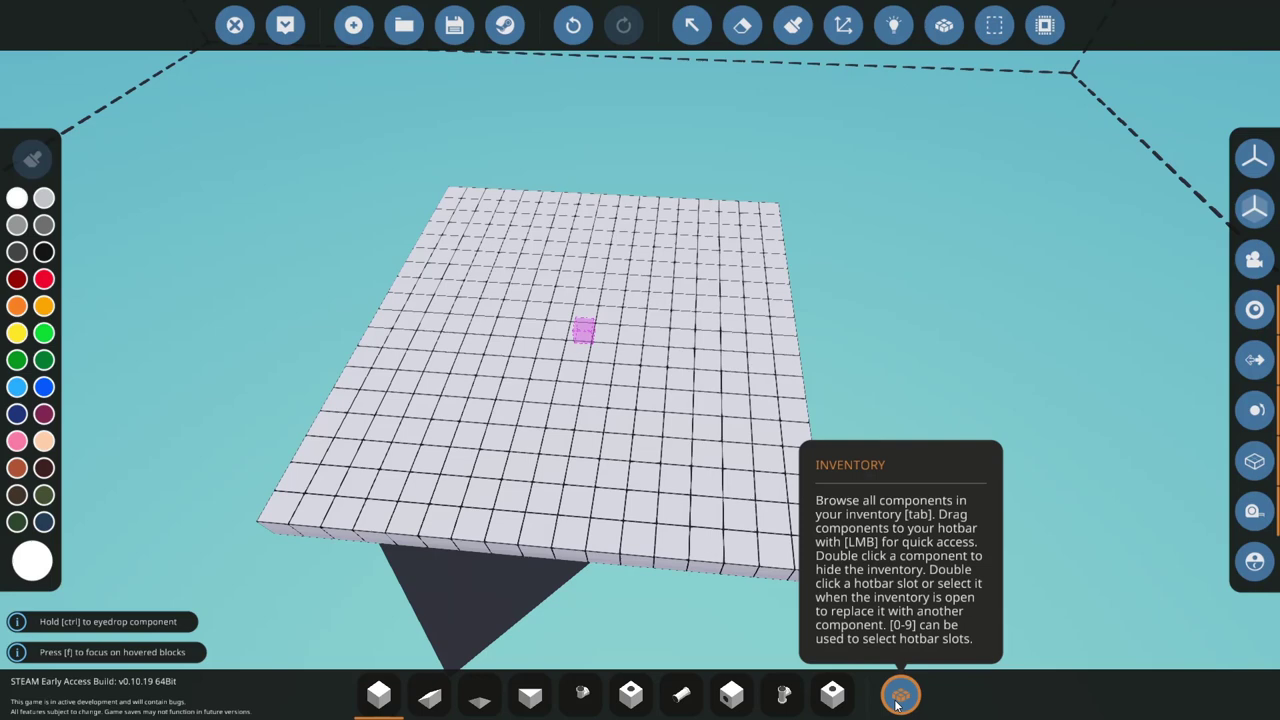
- Pick the Instrument Panel from the displays category of the component inventory
click(899, 697)
scroll(450, 435, down, 5)
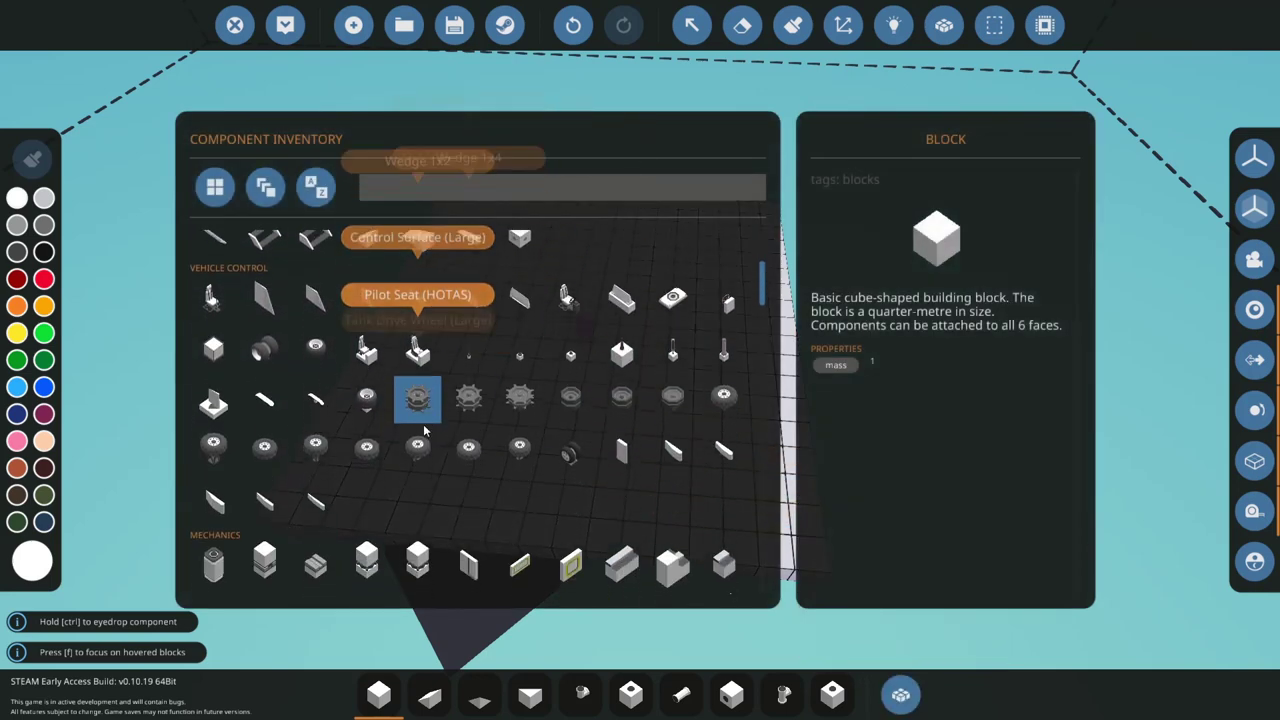
scroll(414, 431, down, 10)
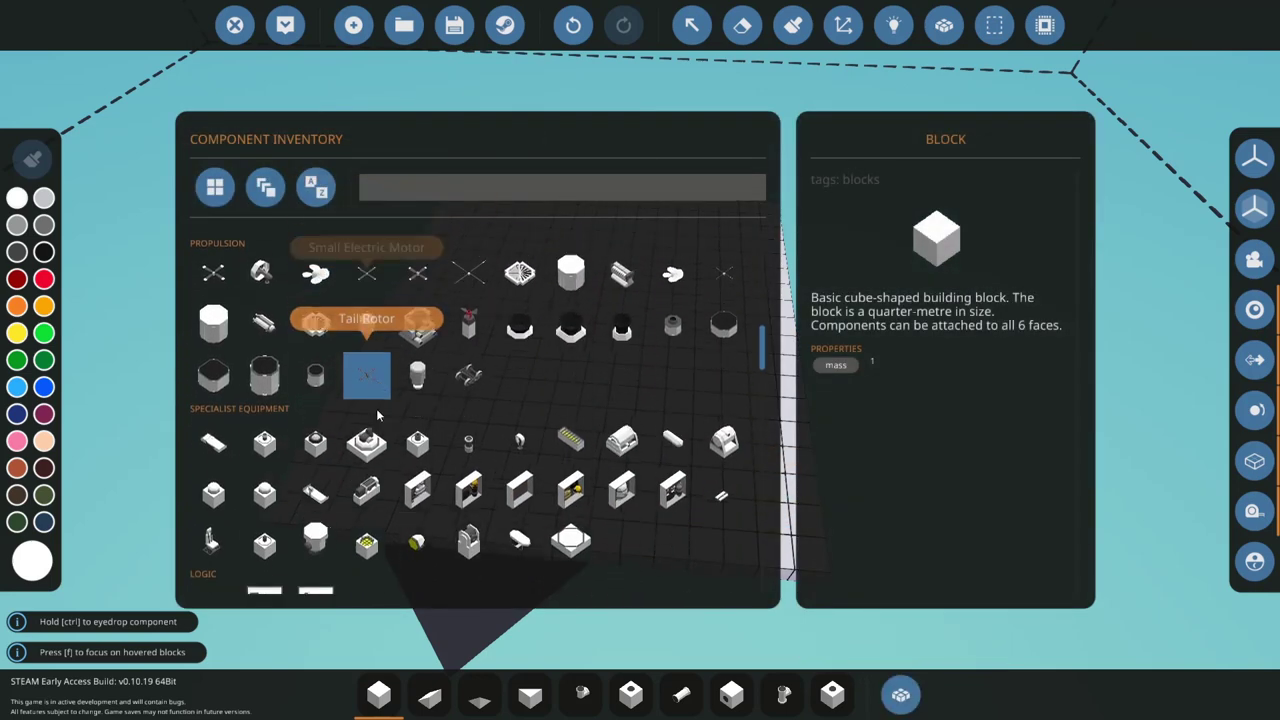
scroll(378, 418, down, 6)
click(367, 358)
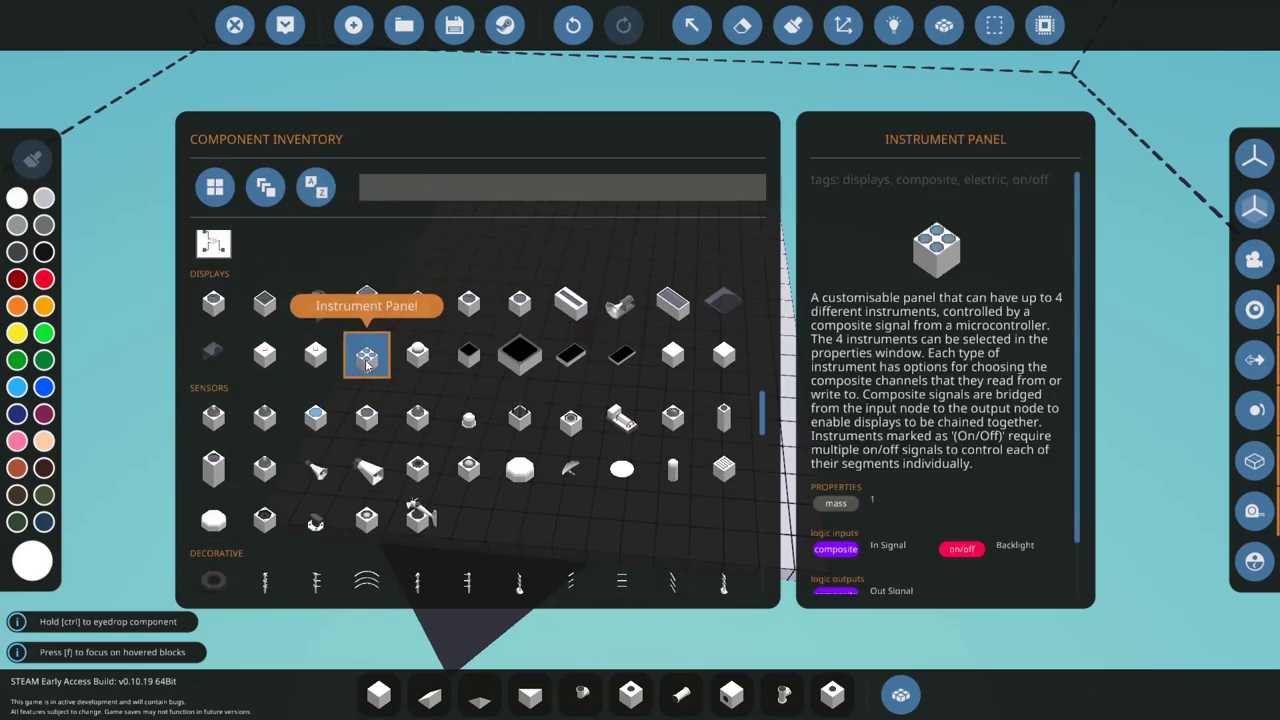
click(367, 362)
- Orient the instrument panel with its instruments facing up and place it on the block platform, then return to the basic block
key(w)
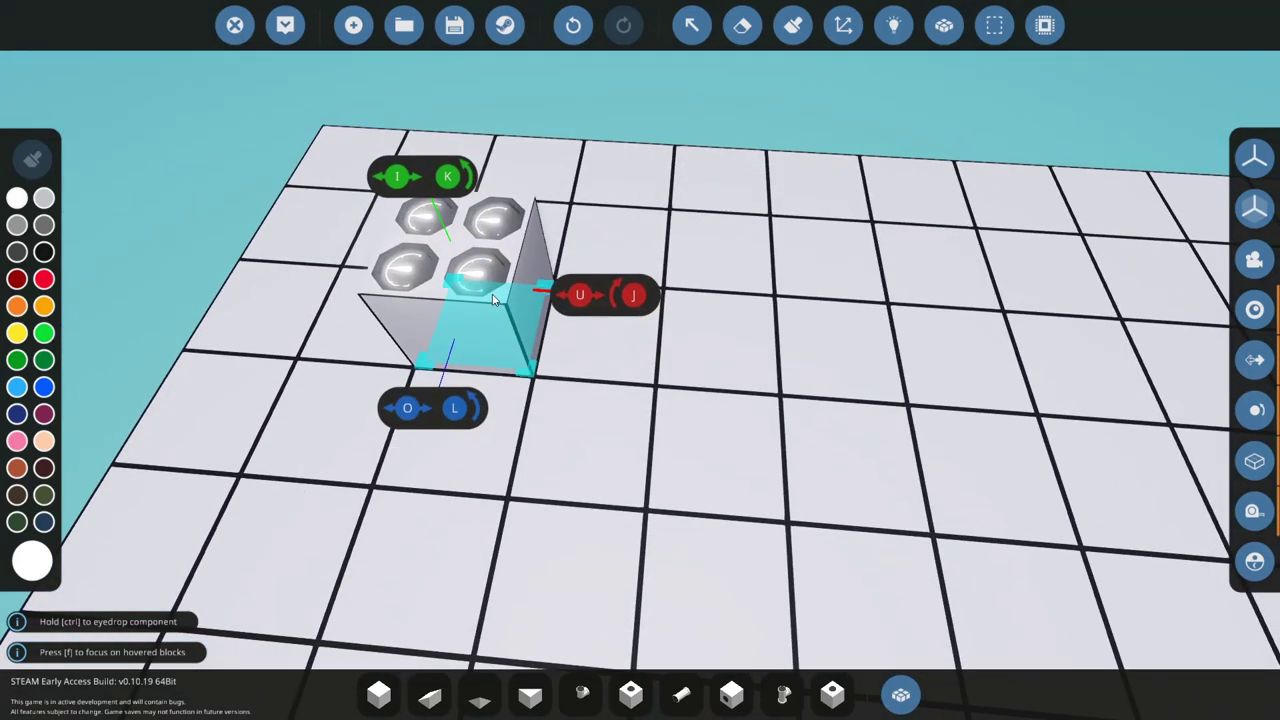
key(o)
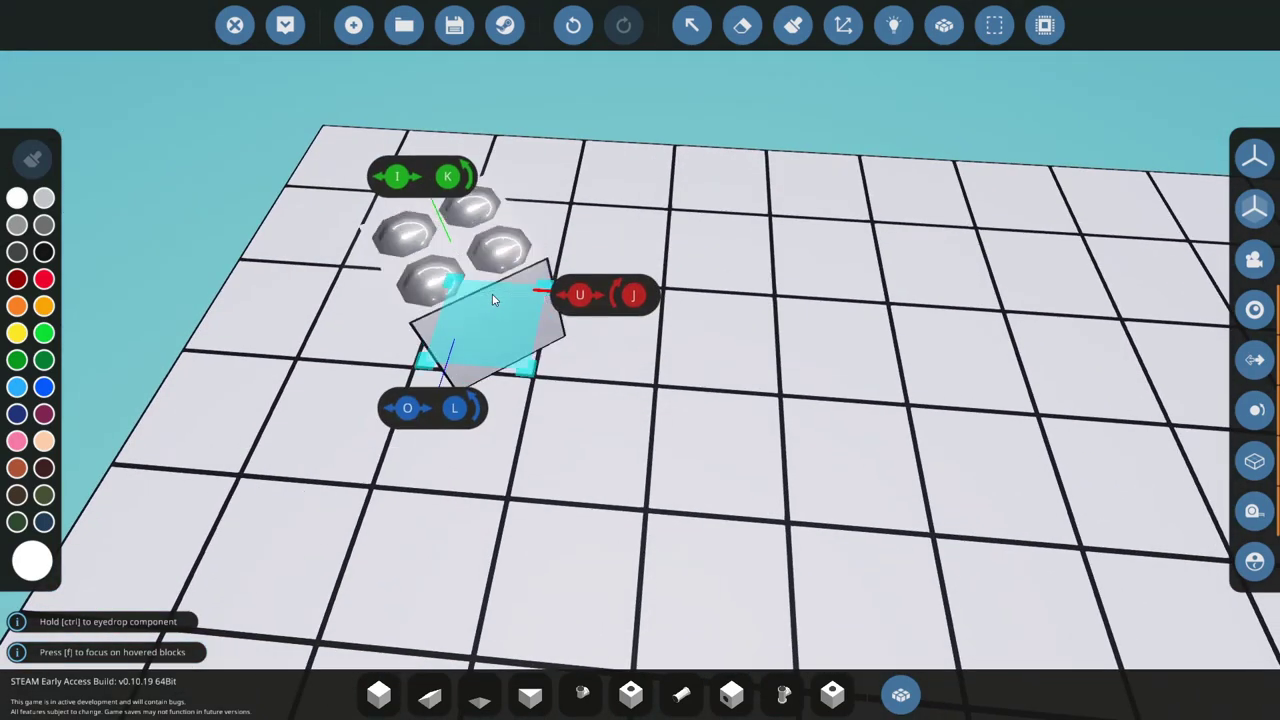
scroll(494, 297, up, 2)
click(590, 345)
scroll(590, 345, down, 3)
key(1)
click(900, 694)
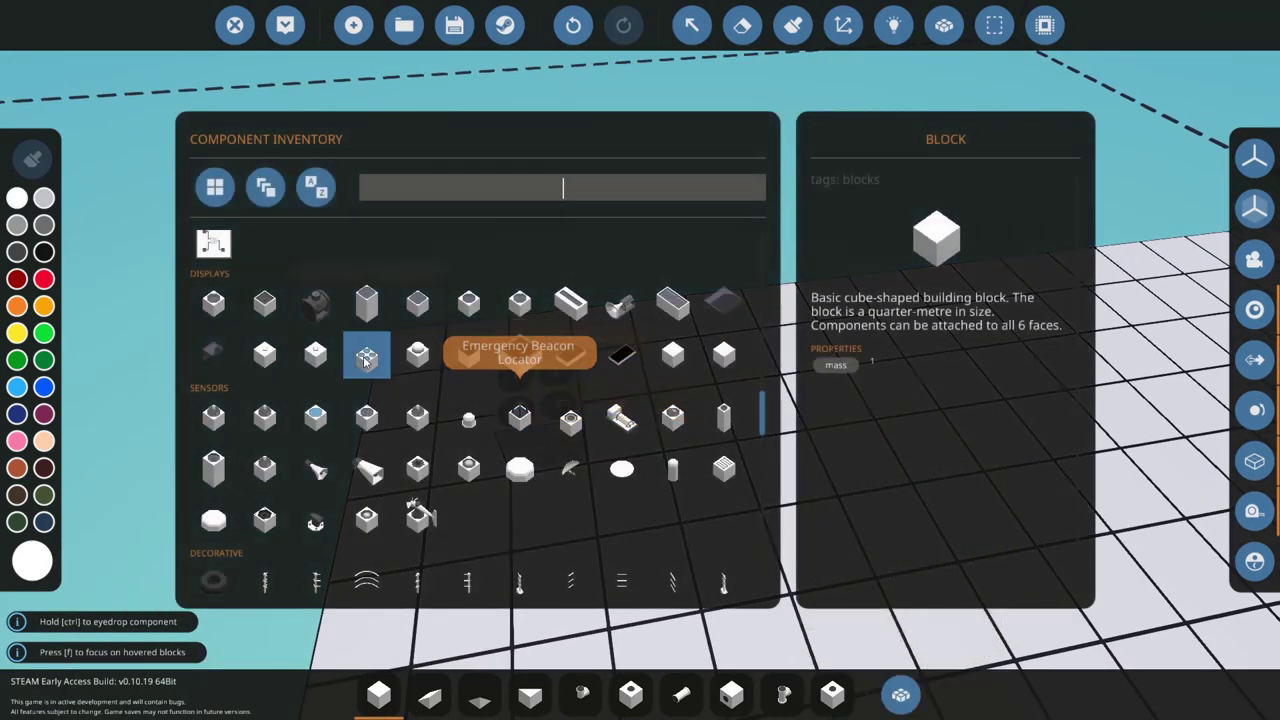
scroll(389, 371, up, 2)
scroll(389, 371, up, 2)
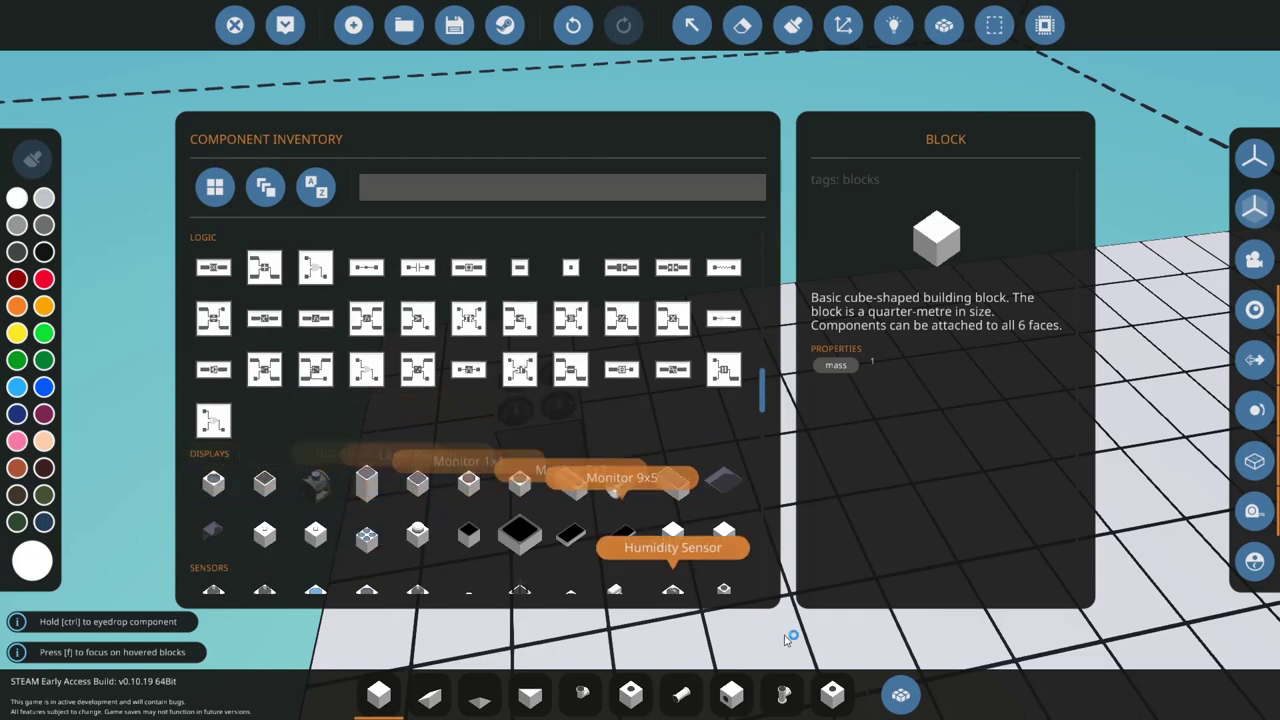
- Select the placed instrument panel to open its instrument properties
click(692, 25)
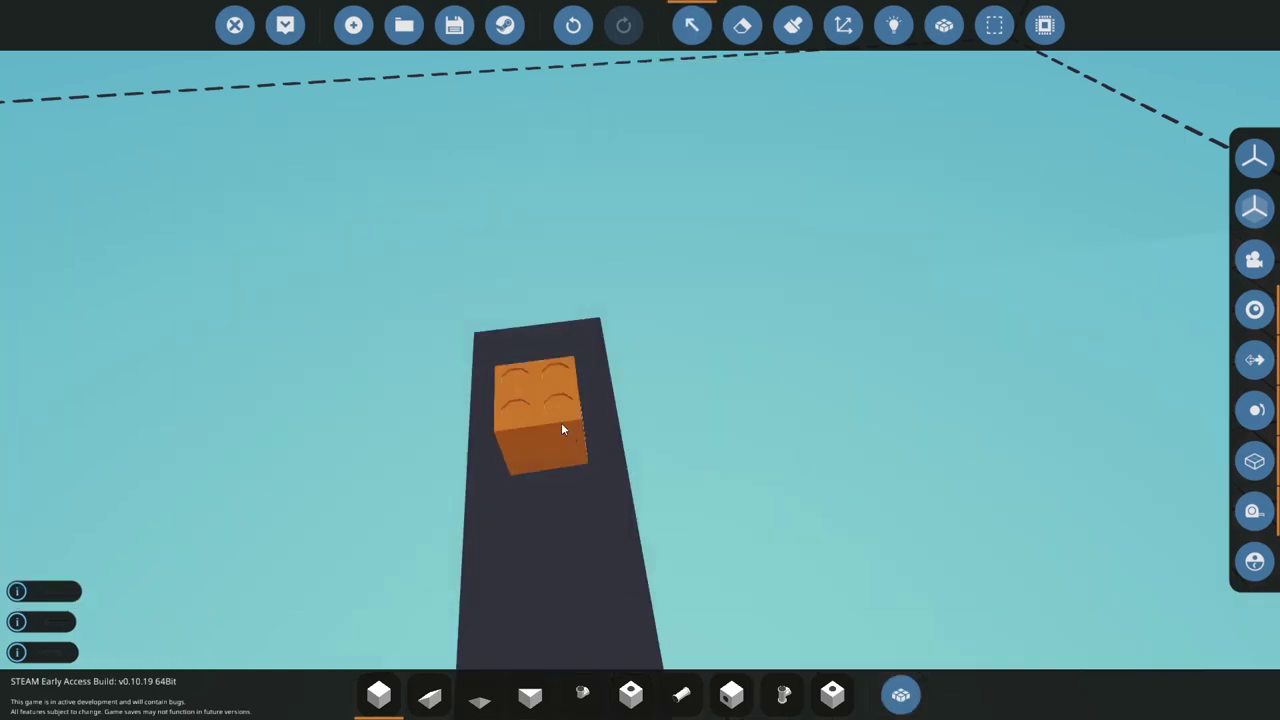
click(561, 426)
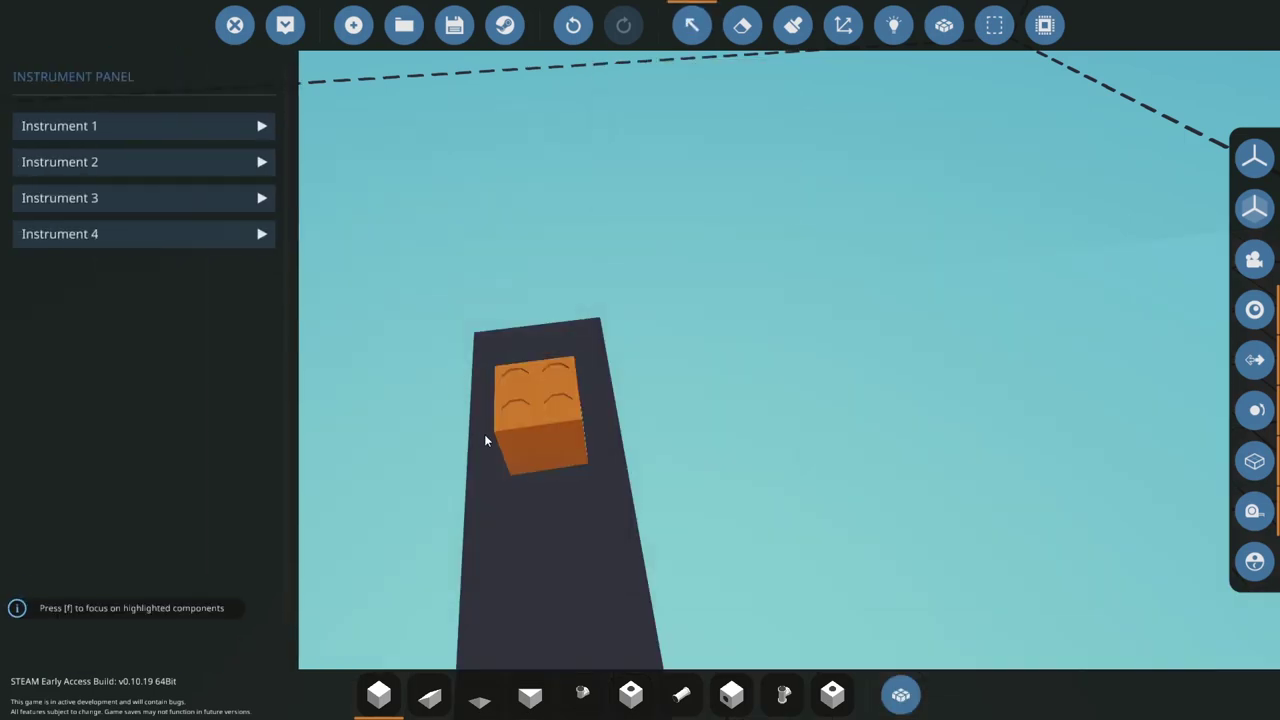
click(238, 129)
click(234, 131)
click(217, 167)
click(216, 168)
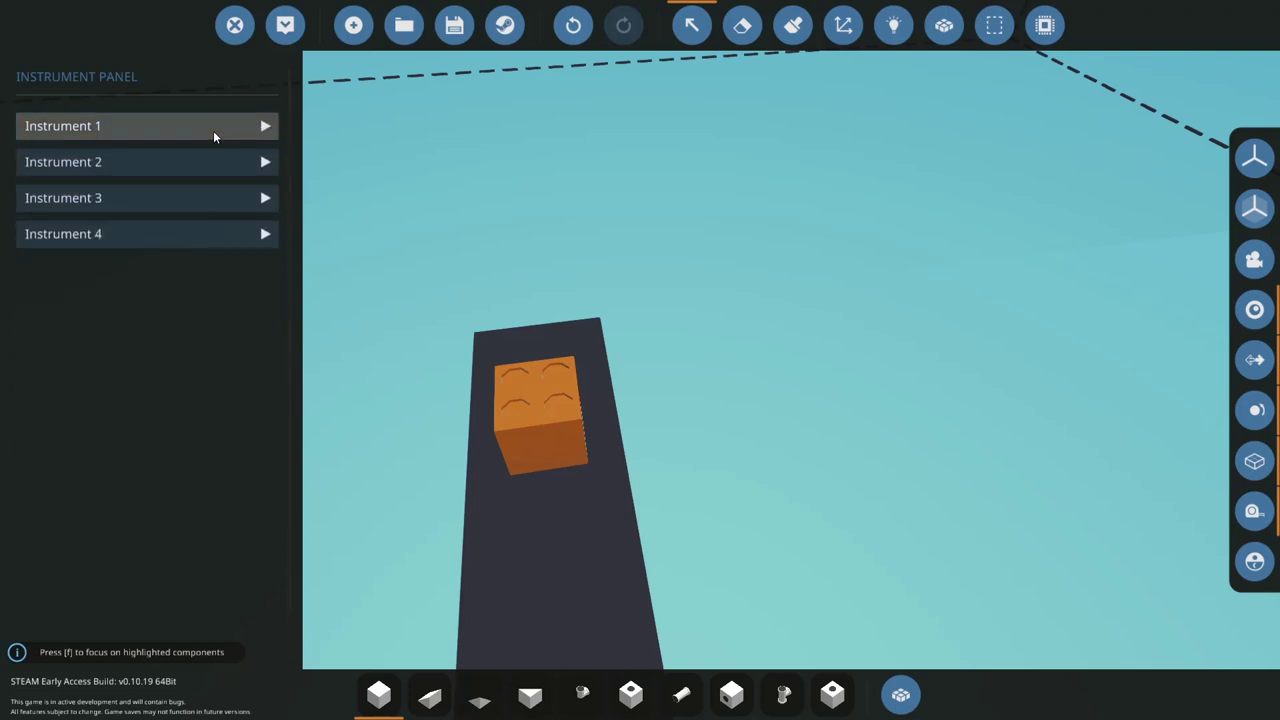
- Set the type of Instrument 1 to Indicator
click(213, 131)
click(234, 200)
scroll(228, 261, down, 3)
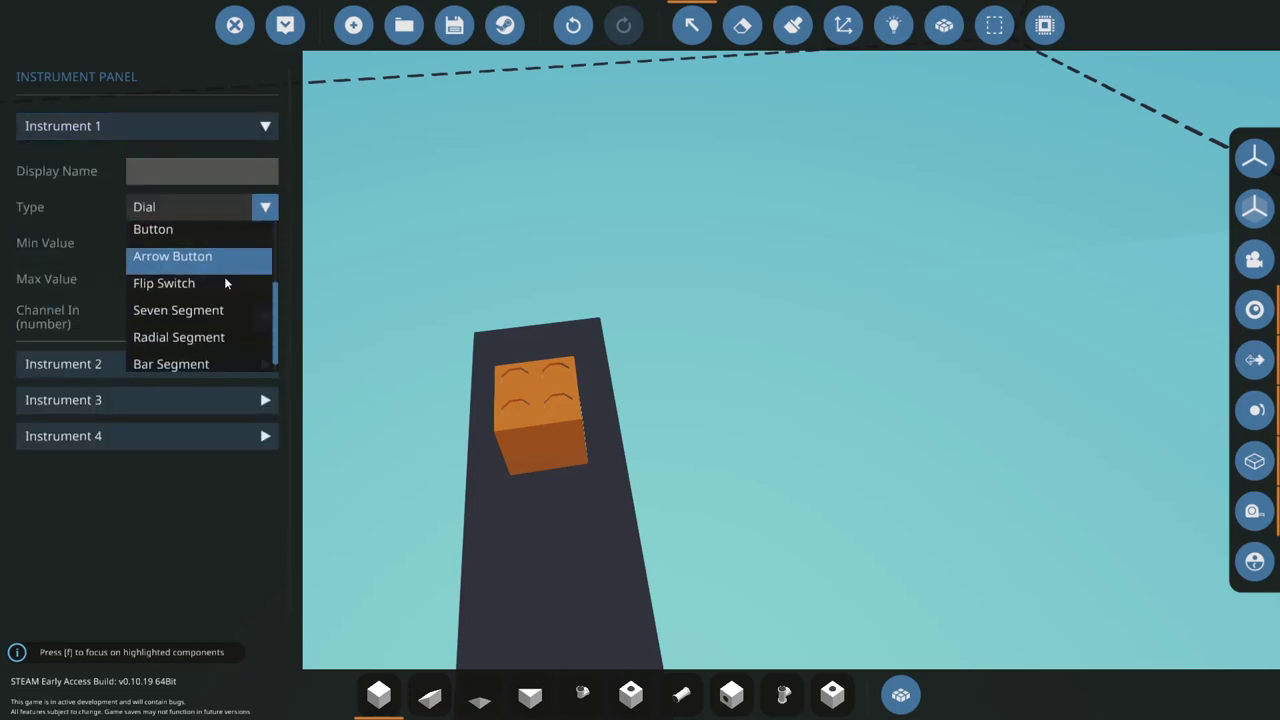
scroll(195, 350, up, 4)
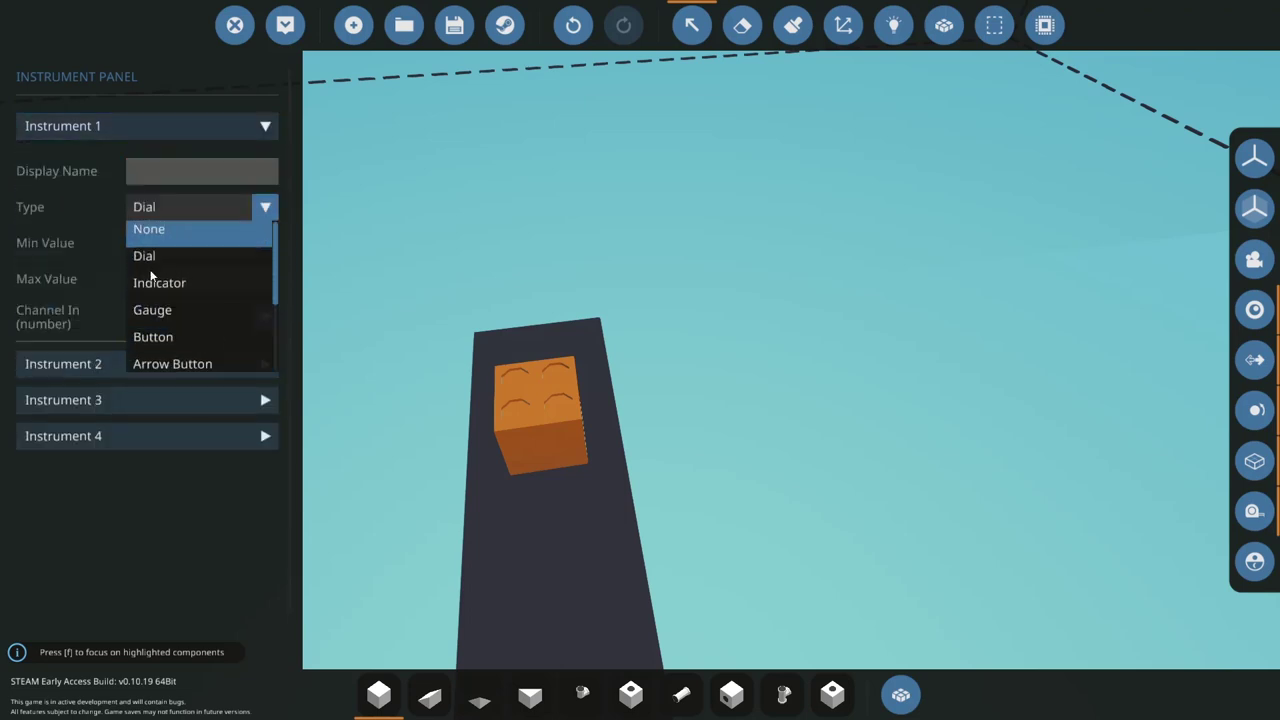
scroll(180, 250, down, 1)
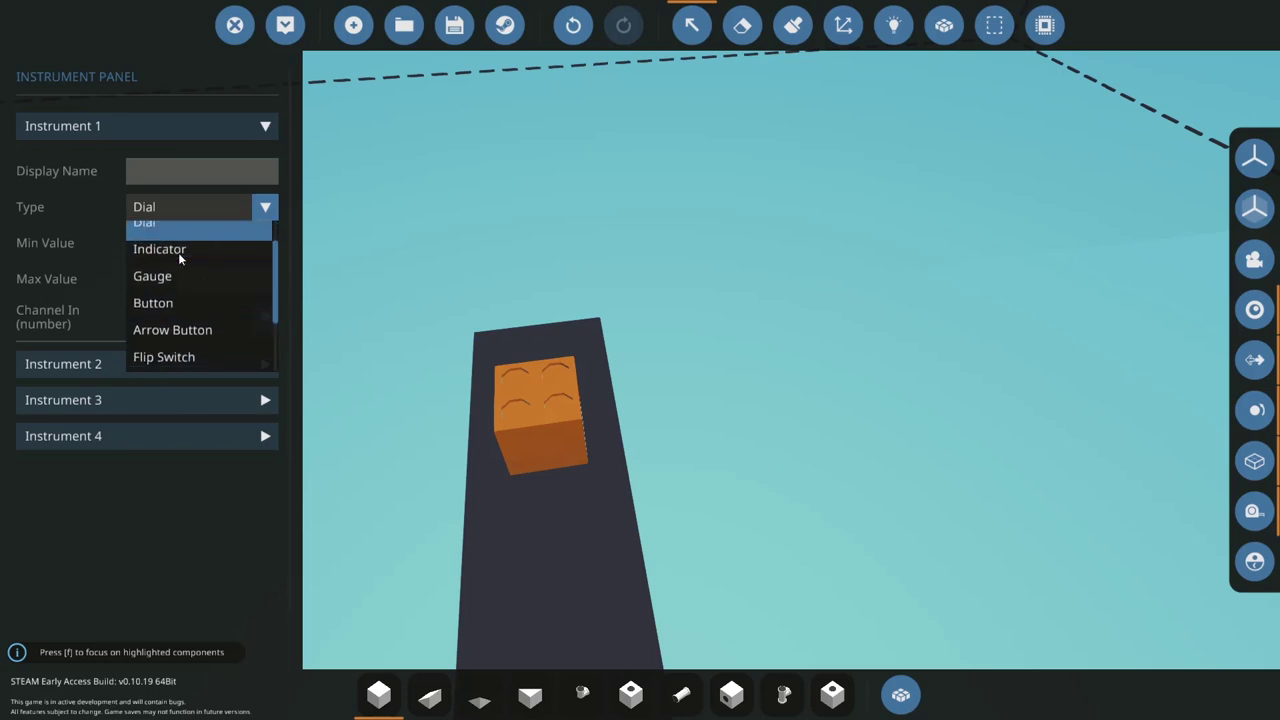
scroll(177, 250, up, 1)
click(168, 280)
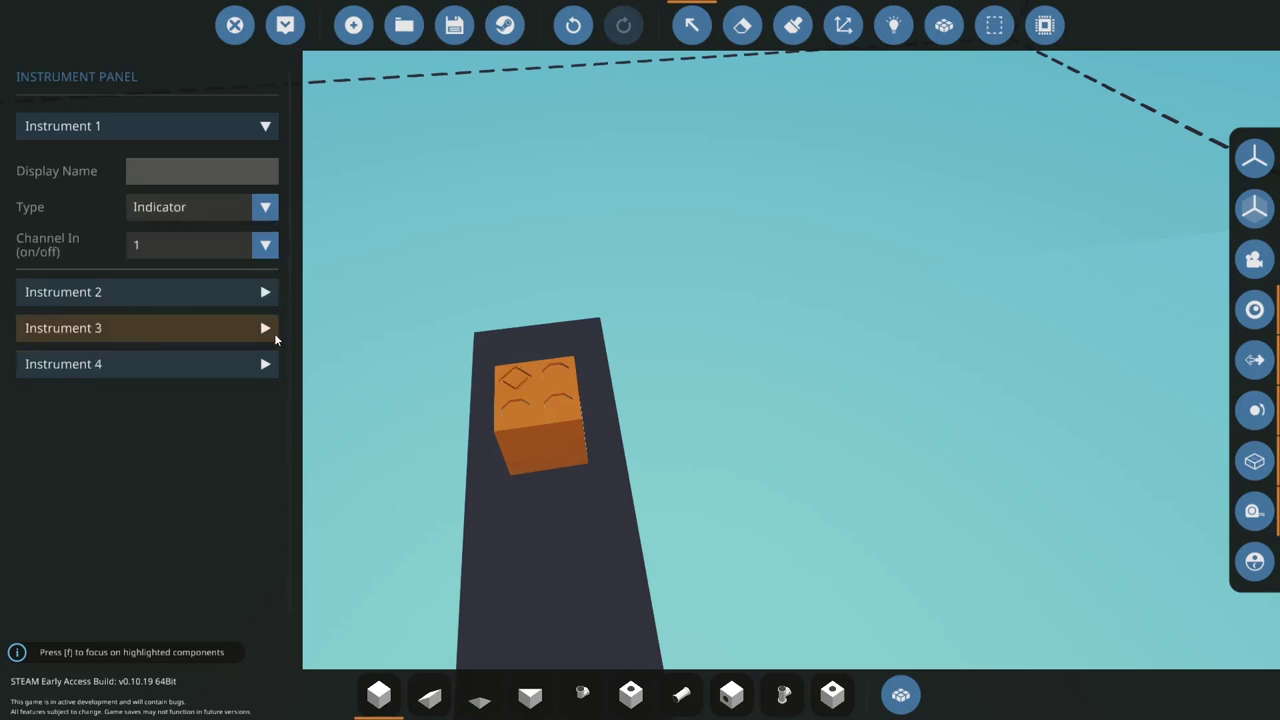
- Expand the Instrument 2 settings and set the type of Instrument 4 to Gauge
click(190, 330)
click(190, 373)
click(210, 425)
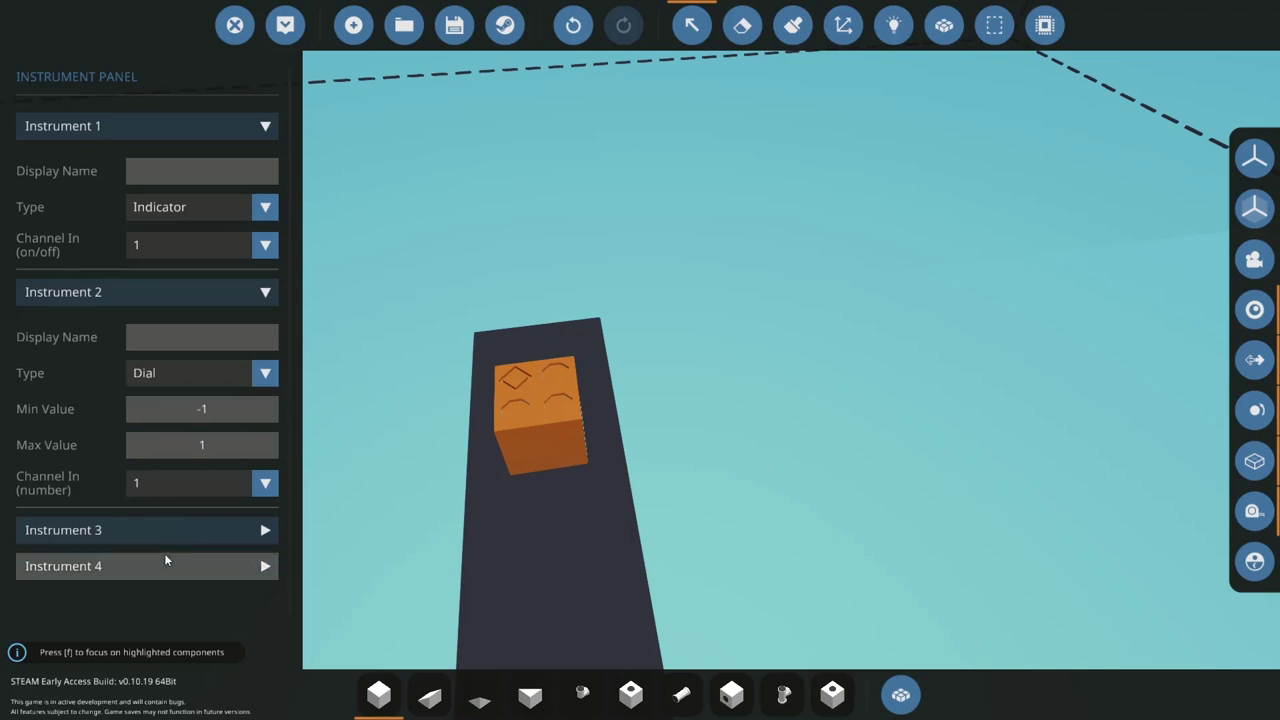
click(164, 562)
scroll(207, 574, down, 1)
scroll(207, 574, down, 2)
click(200, 481)
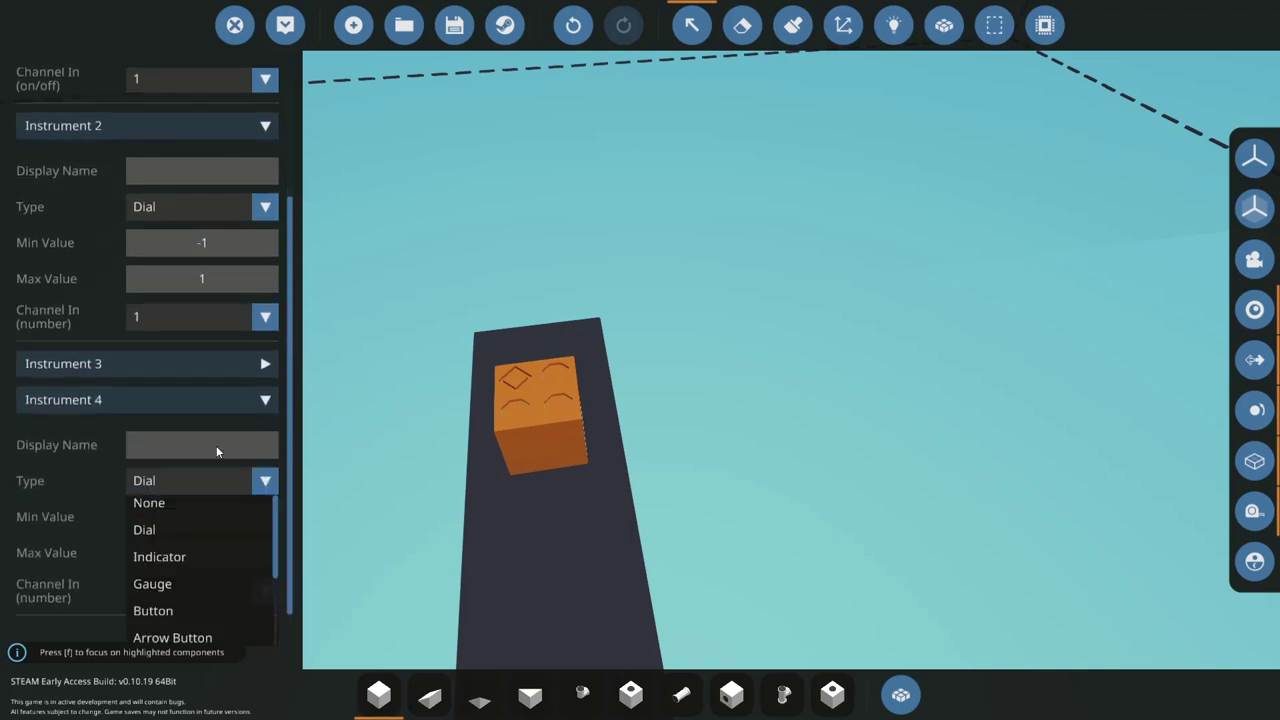
scroll(183, 526, down, 2)
click(179, 528)
- Set the type of Instrument 3 to Flip Switch
click(154, 370)
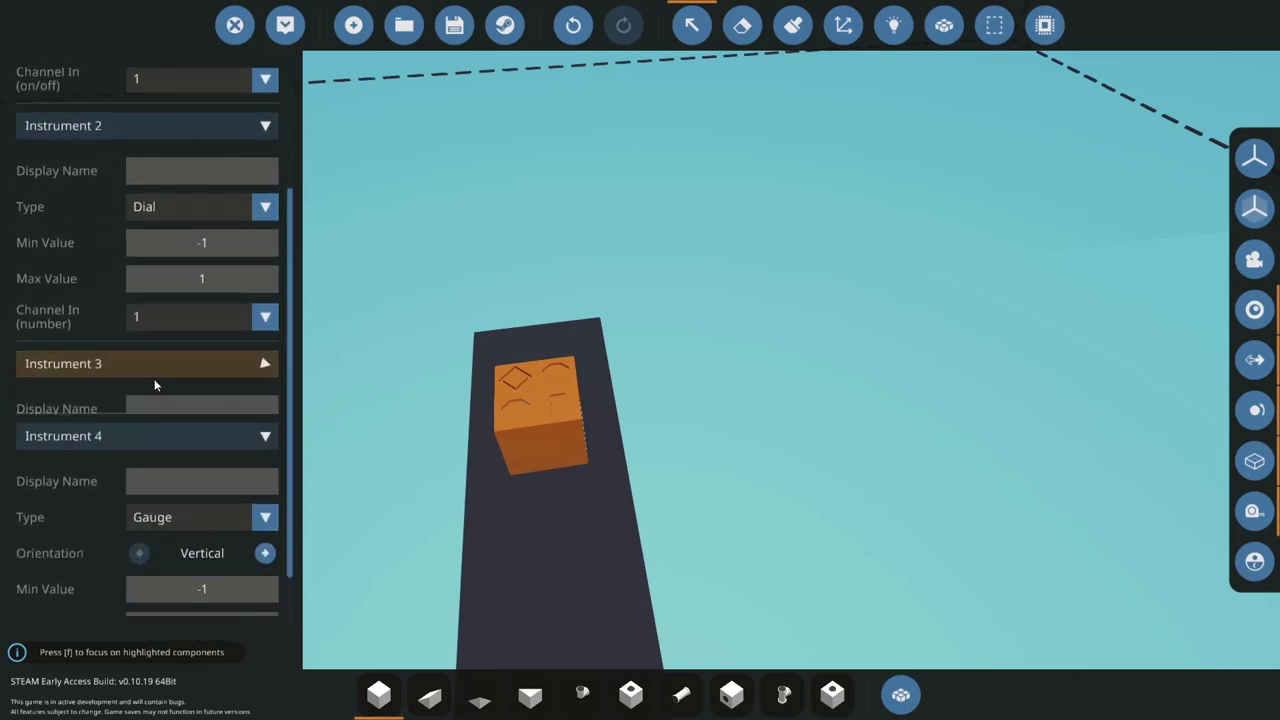
scroll(200, 300, down, 2)
click(186, 337)
scroll(165, 372, down, 1)
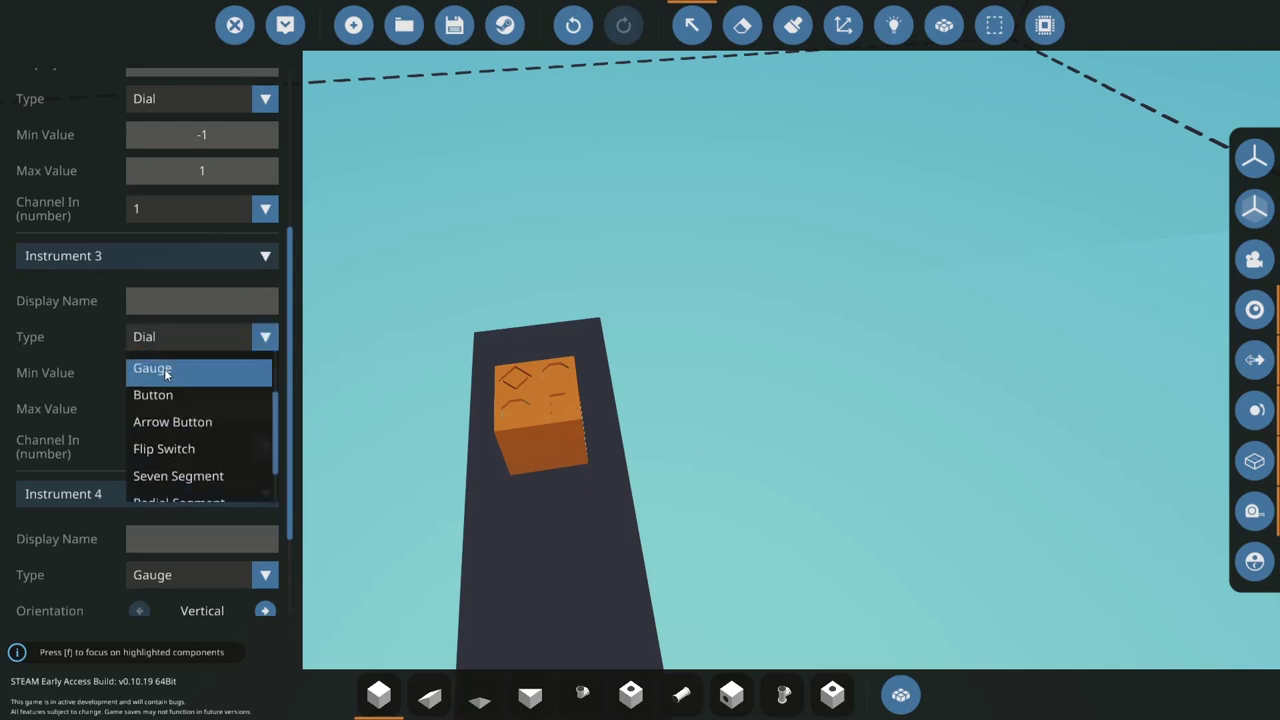
scroll(166, 372, down, 1)
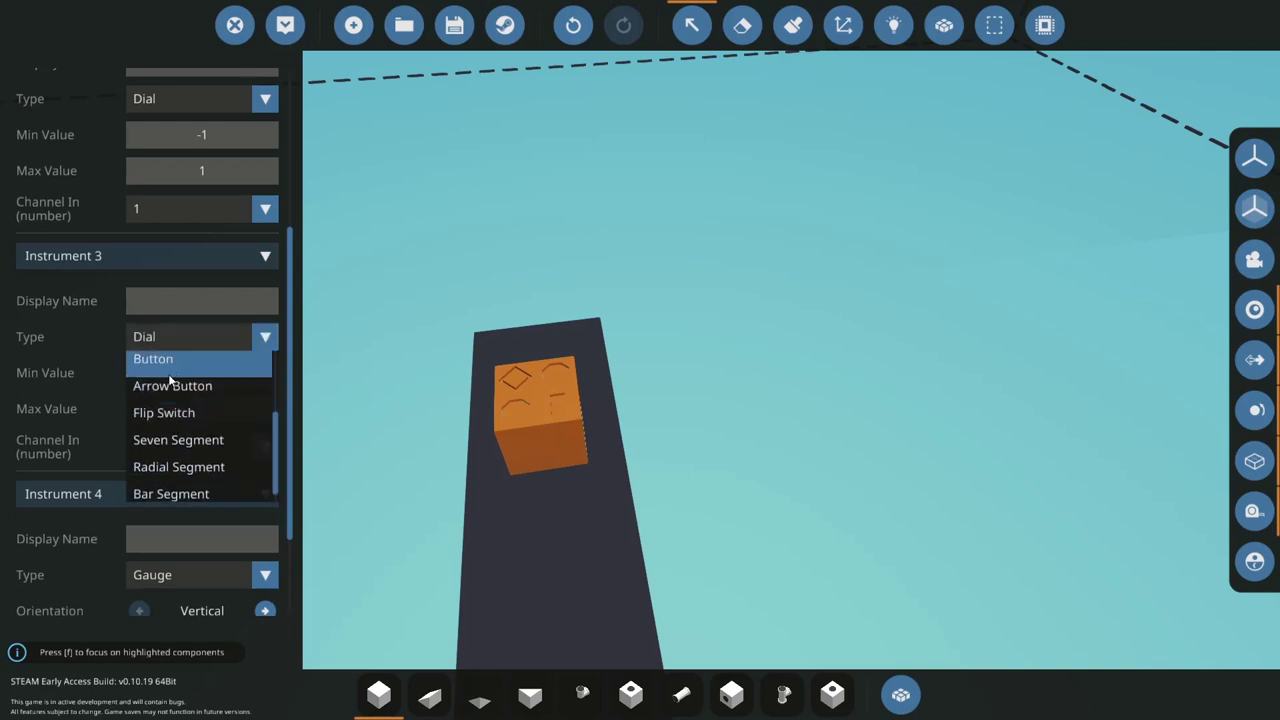
click(164, 412)
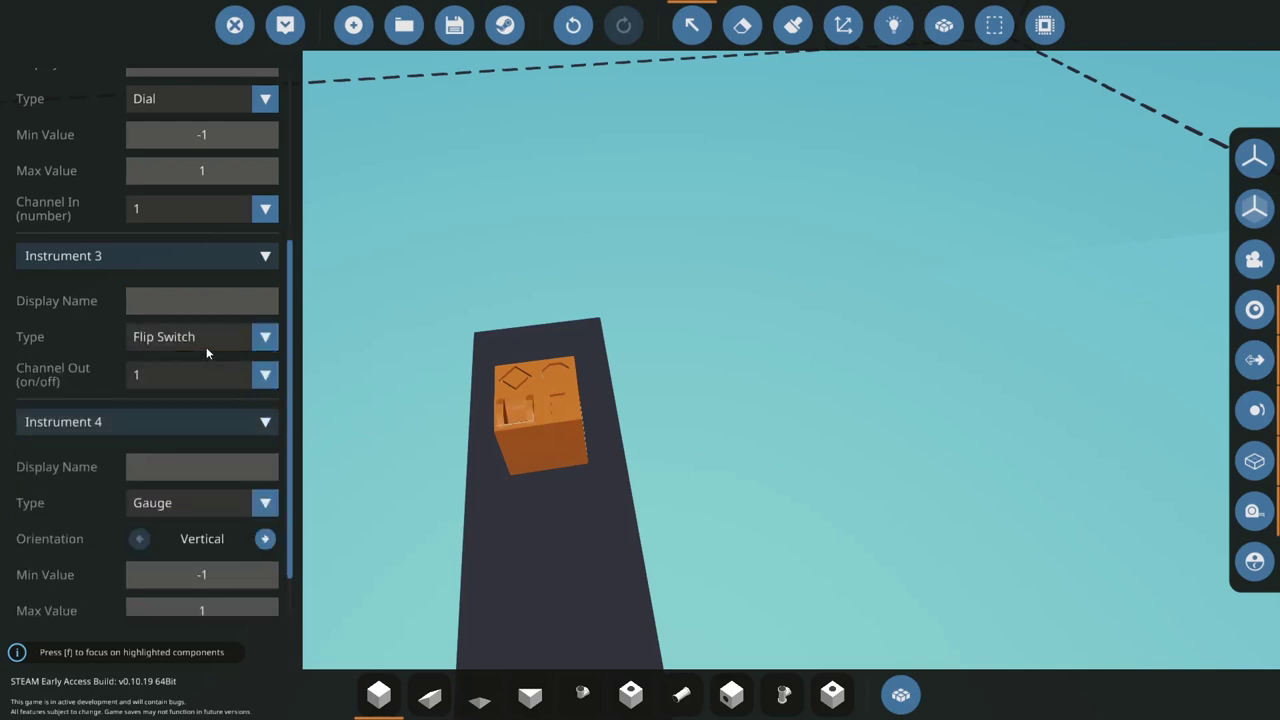
- Set the type of Instrument 2 to Arrow Button
scroll(207, 352, up, 5)
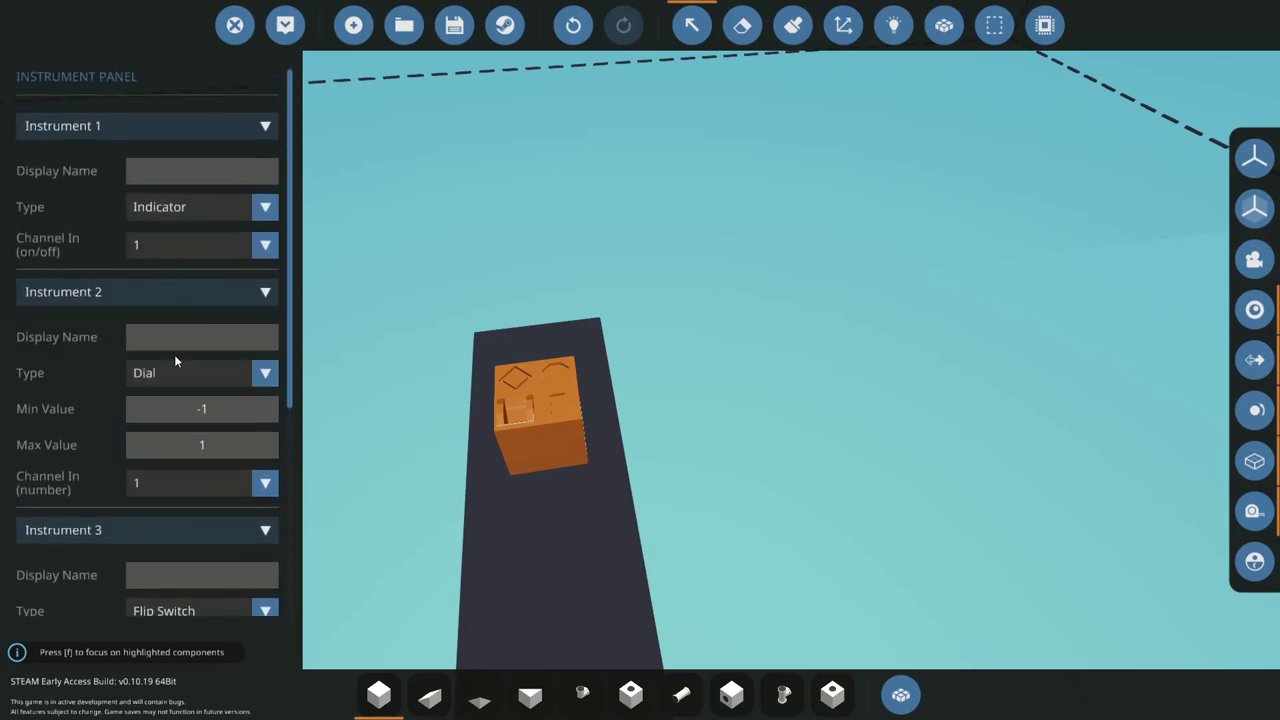
click(172, 363)
scroll(166, 435, down, 3)
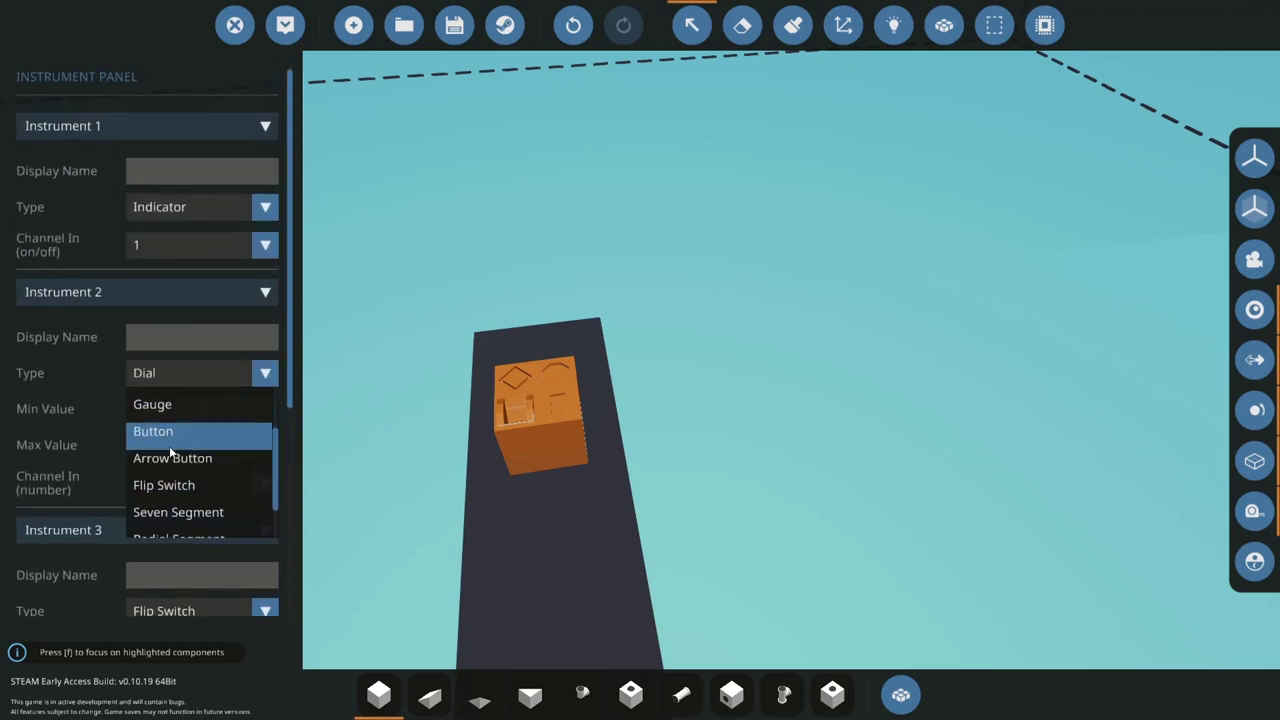
click(182, 458)
- Cycle through the direction and mode options of Instrument 2, ending on Up and Push
click(265, 410)
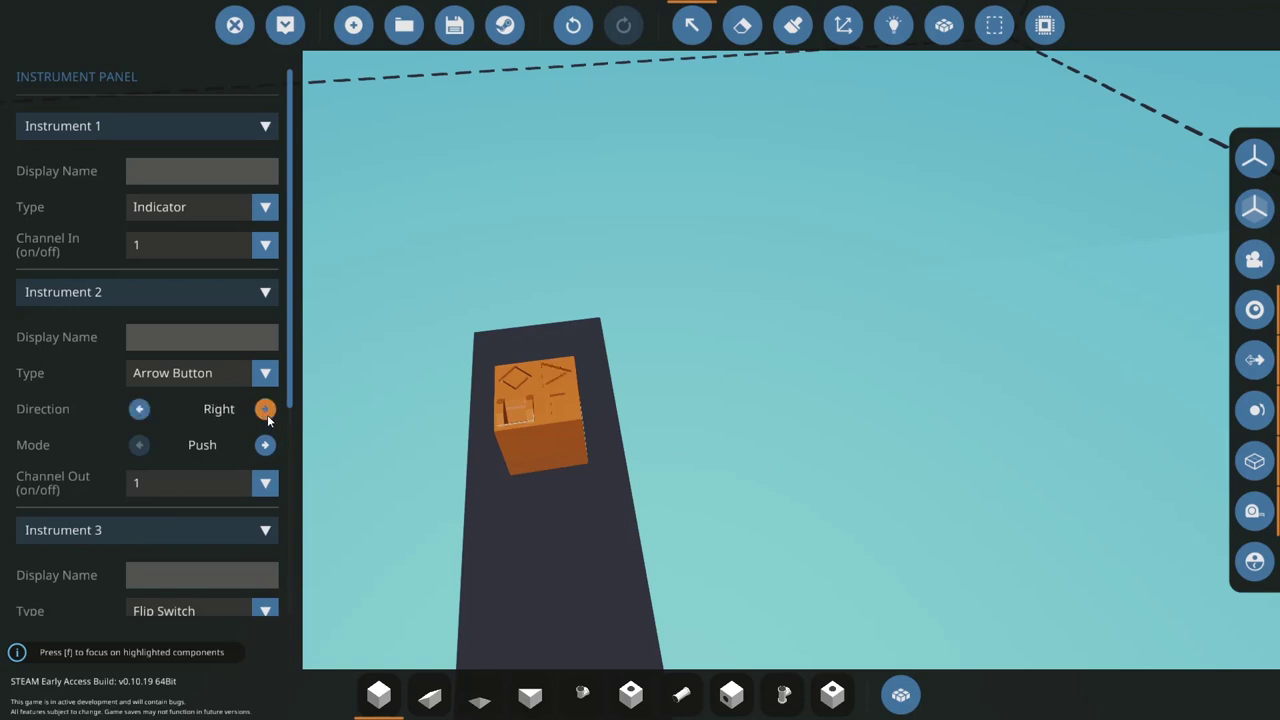
click(267, 415)
click(267, 415)
click(138, 411)
click(138, 411)
click(138, 411)
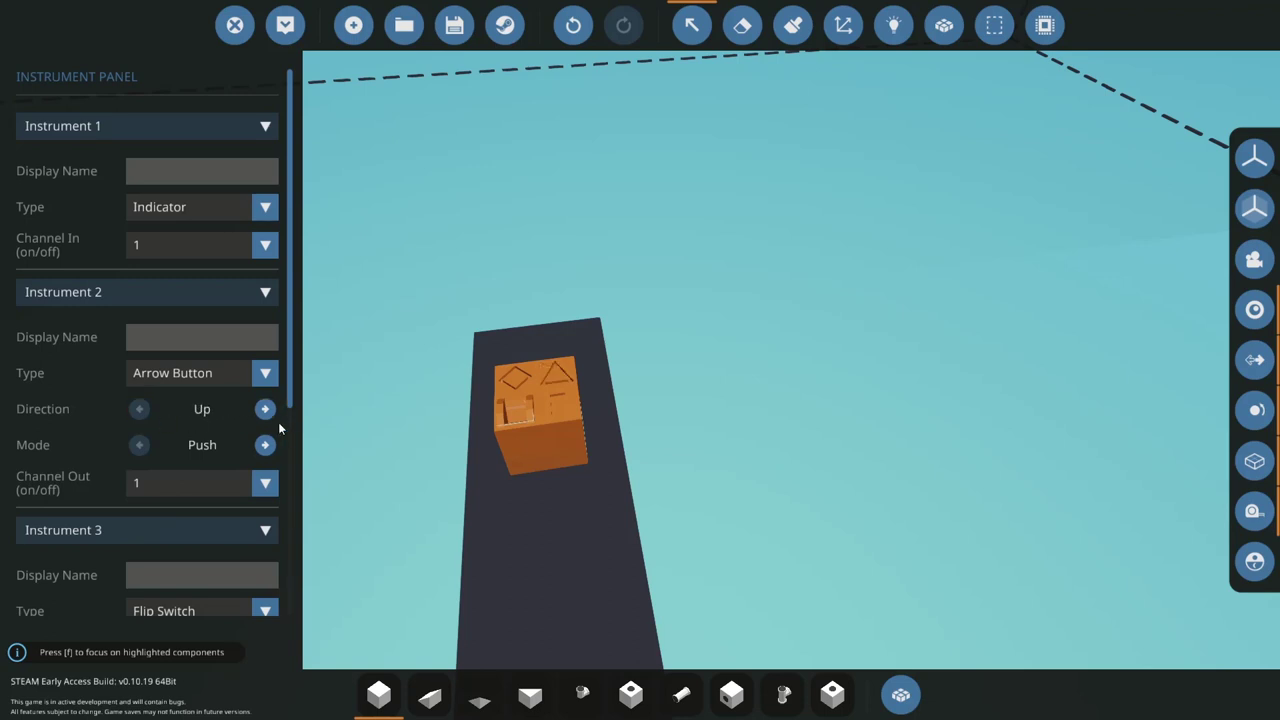
click(265, 445)
click(139, 445)
- Set the display names of Instrument 1 to "Indicator" and Instrument 2 to "Arrow Button"
click(221, 162)
text(Indicator)
key(Return)
click(229, 348)
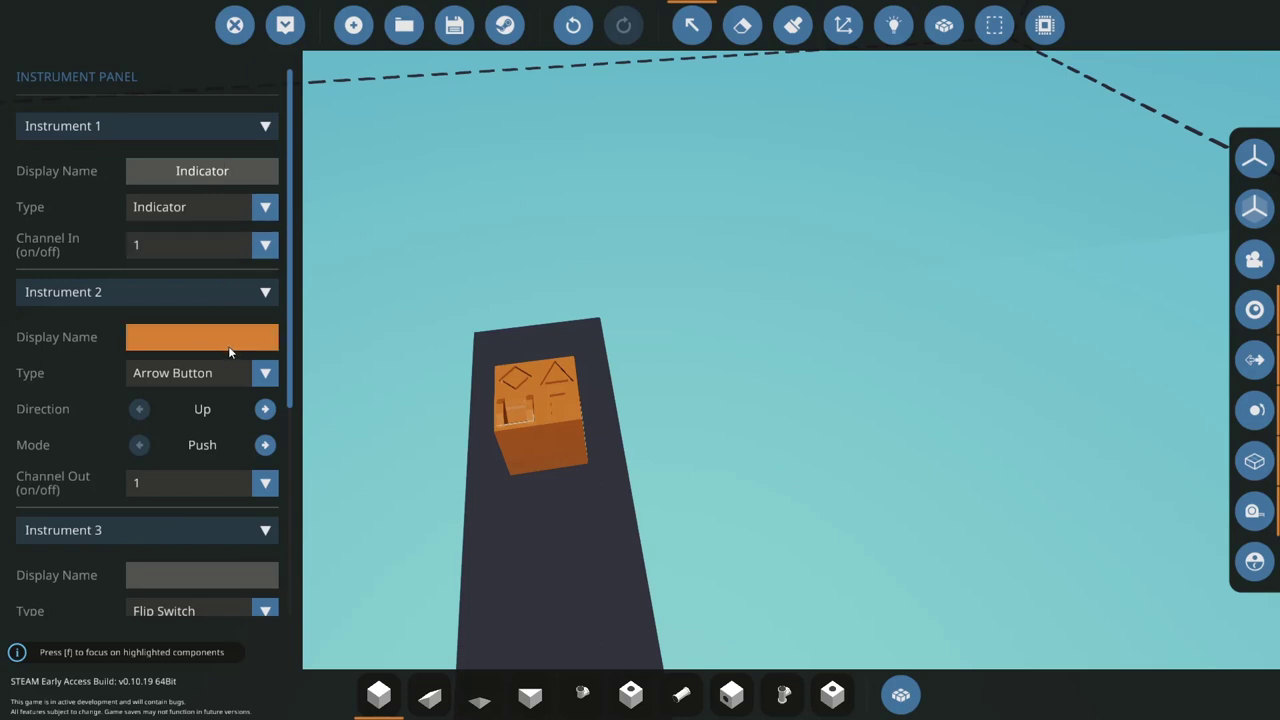
text(Arrow Buttonm)
key(BackSpace)
scroll(194, 381, down, 2)
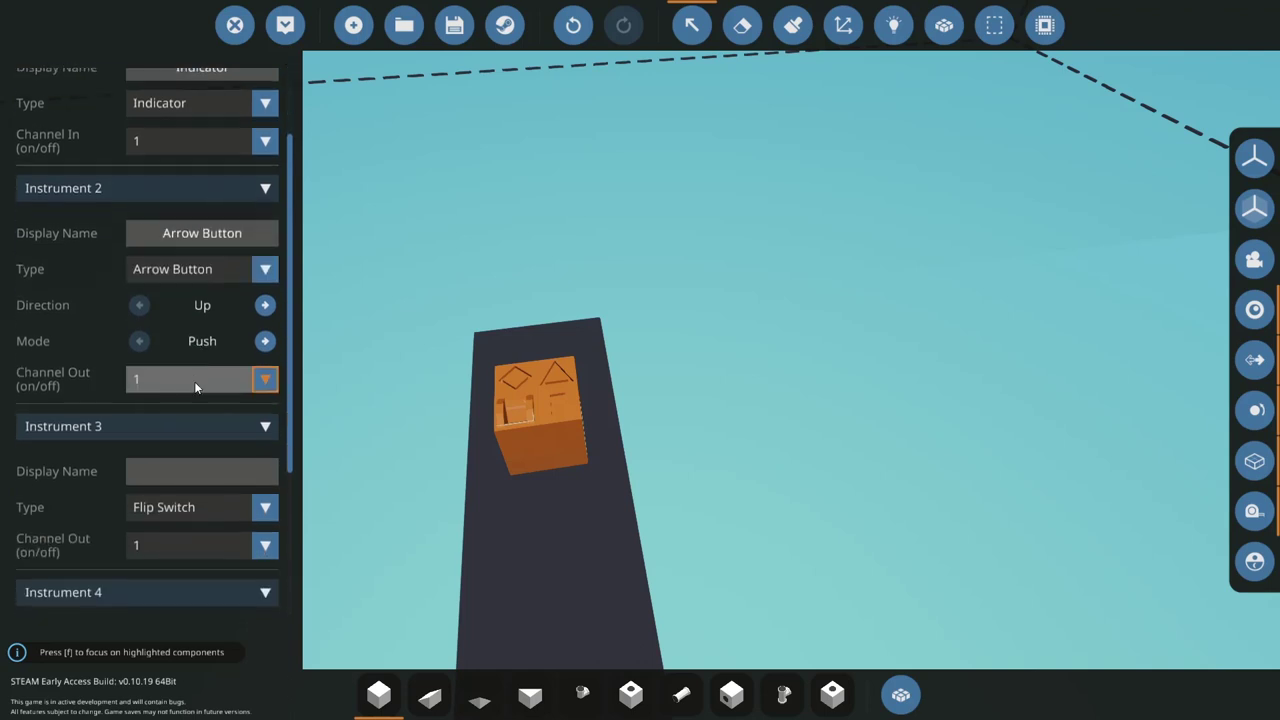
key(Return)
- Set the display names of Instrument 3 to "Flip Switch" and Instrument 4 to "Gauge"
click(221, 465)
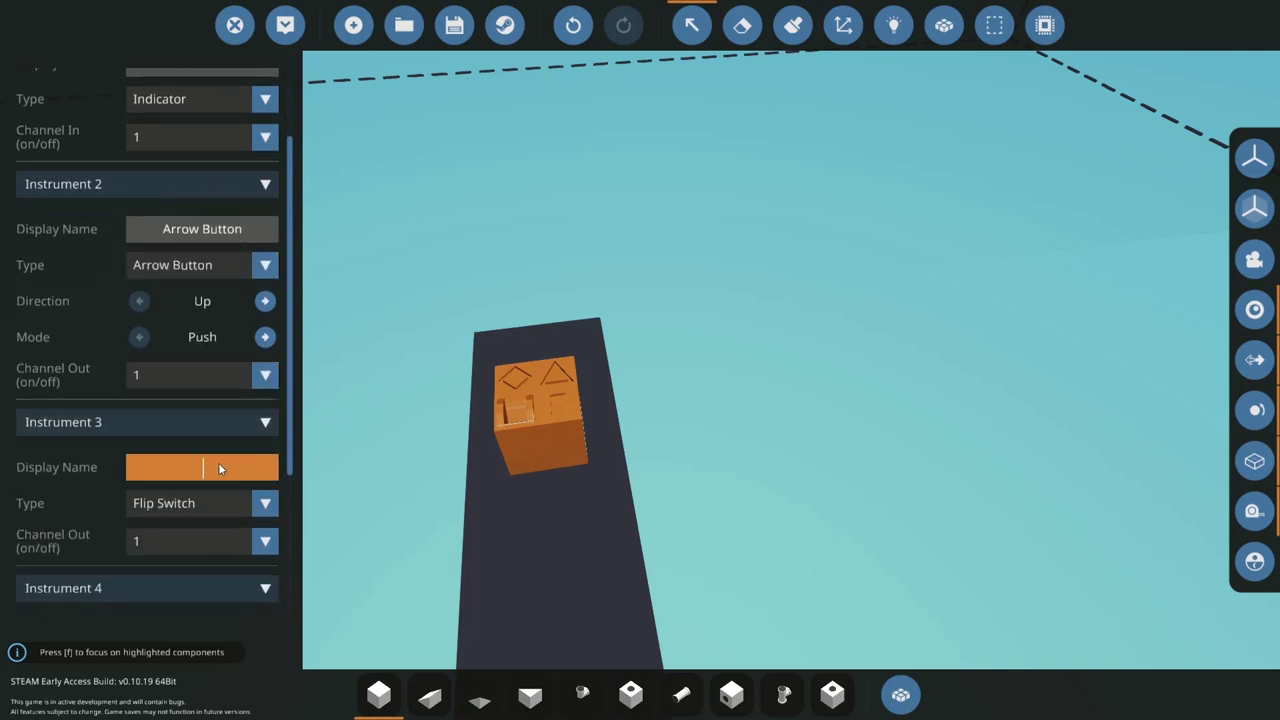
text(Flip Switch)
key(Return)
scroll(218, 480, down, 2)
click(216, 522)
click(221, 412)
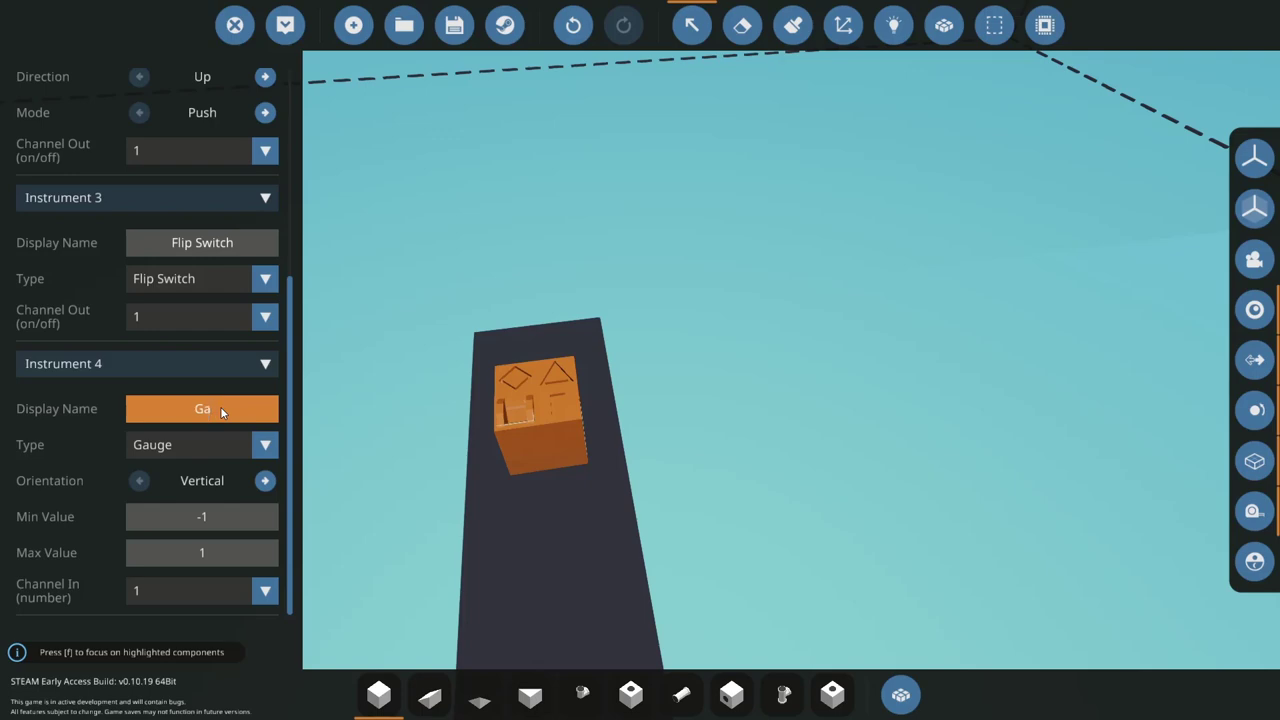
text(Gauge)
key(Return)
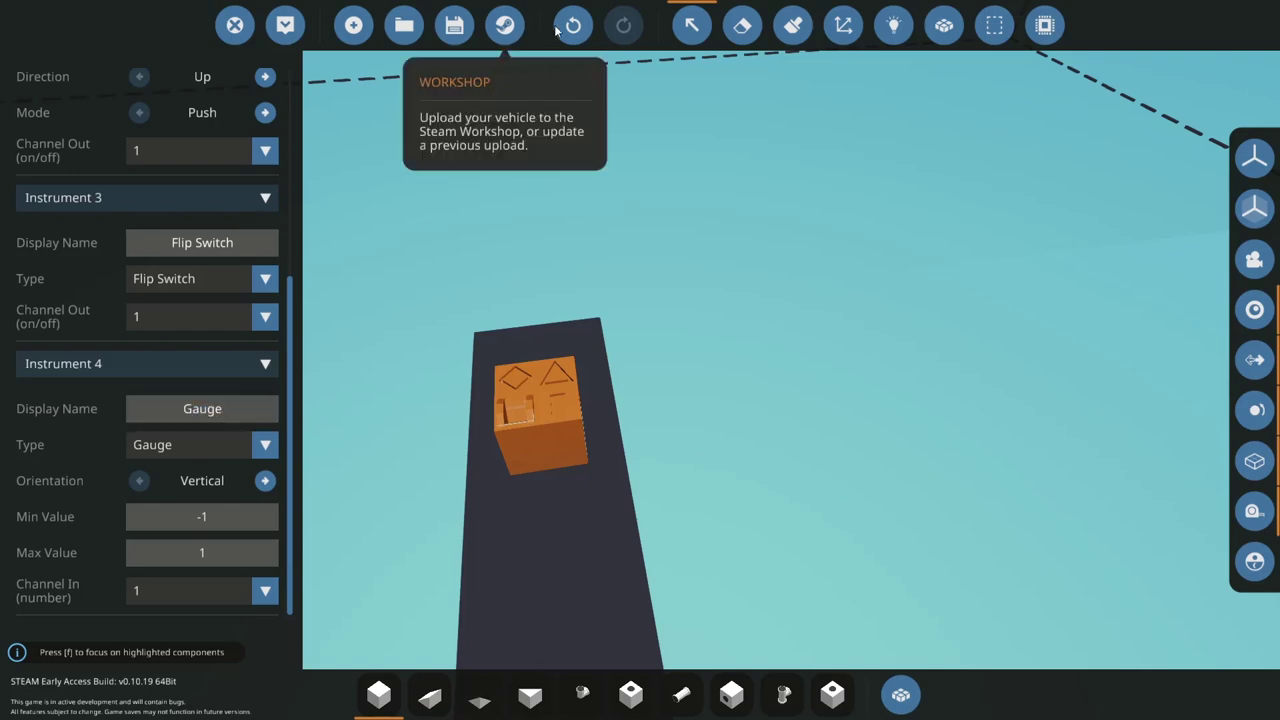
- Leave the selection mode and examine the configured instrument panel on the platform
click(680, 31)
key(w)
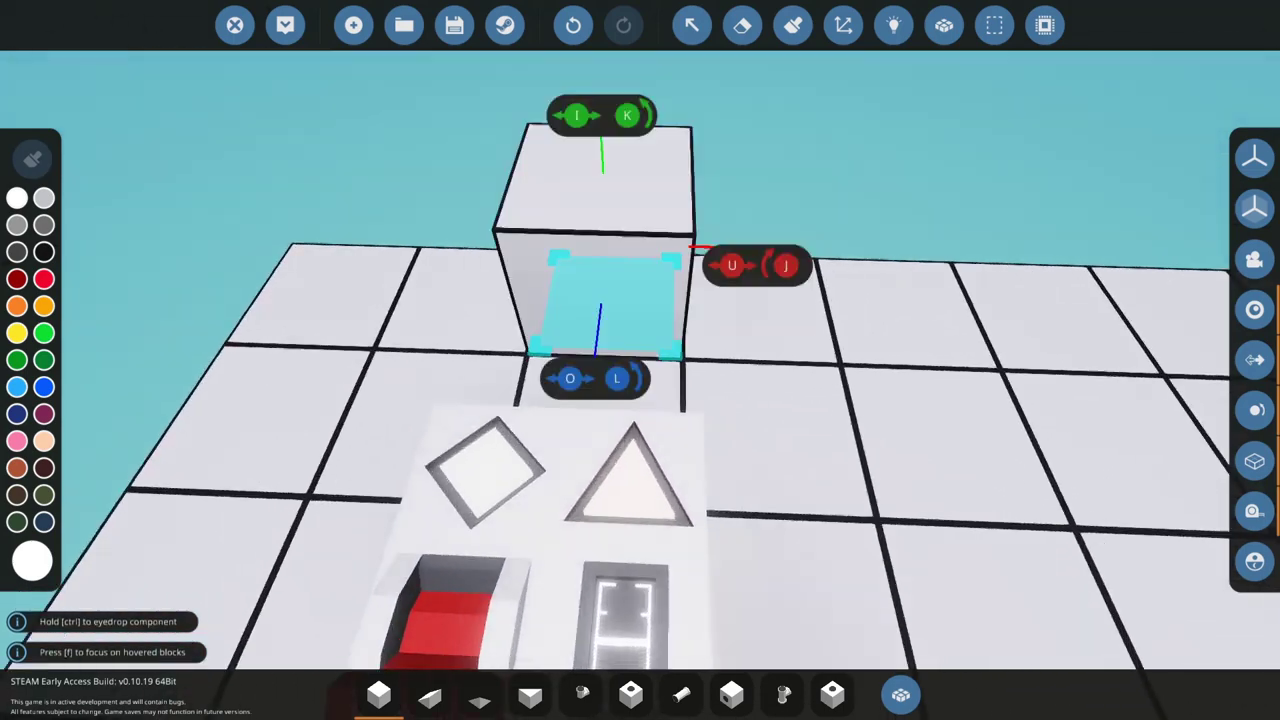
key(s)
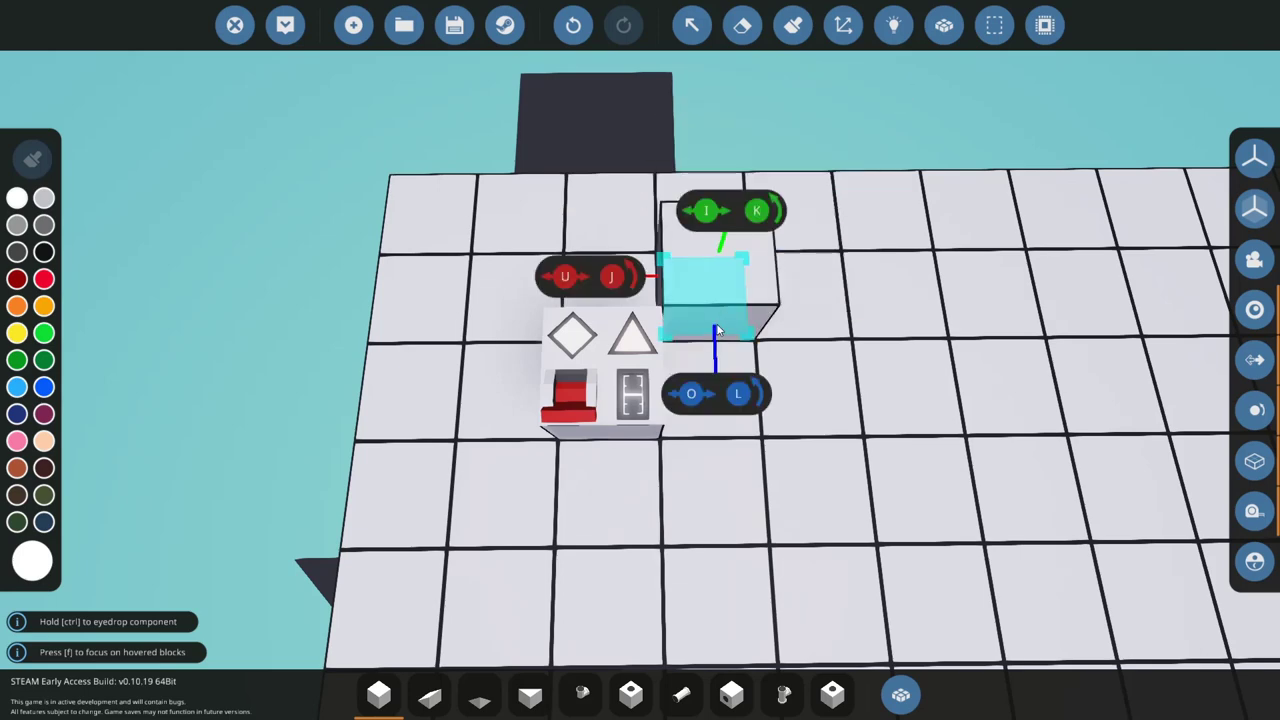
click(900, 694)
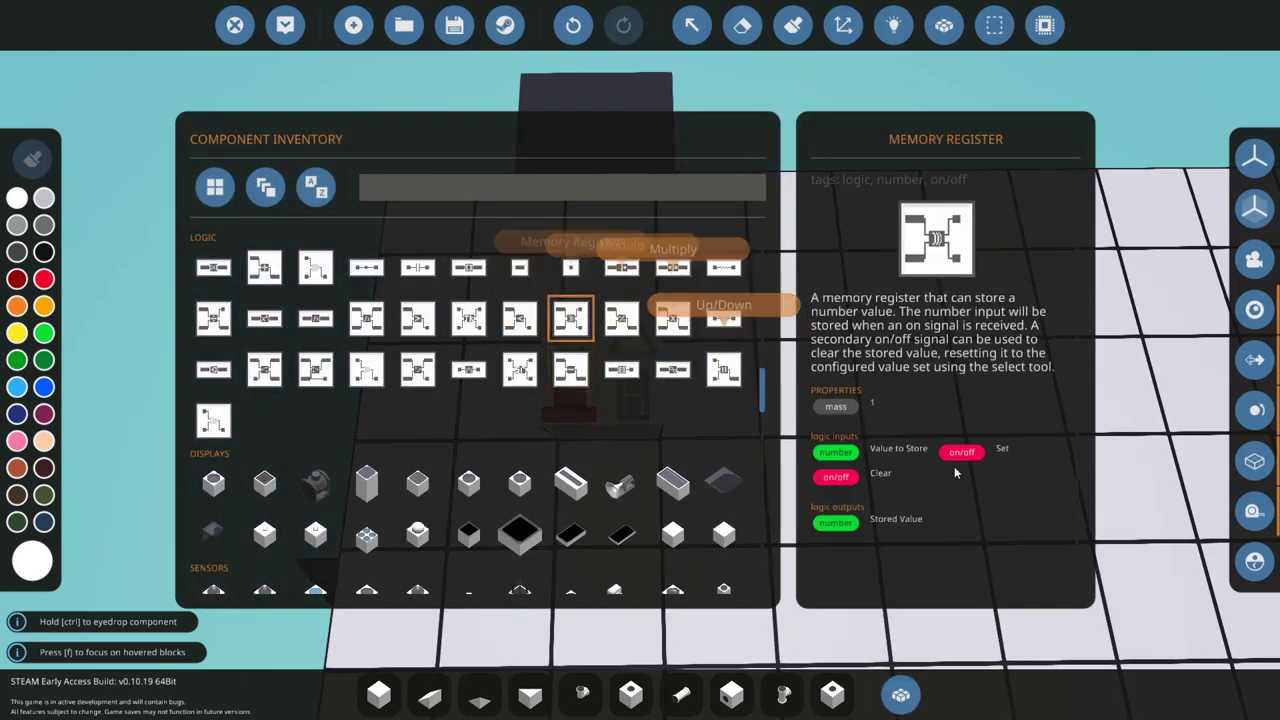
click(900, 694)
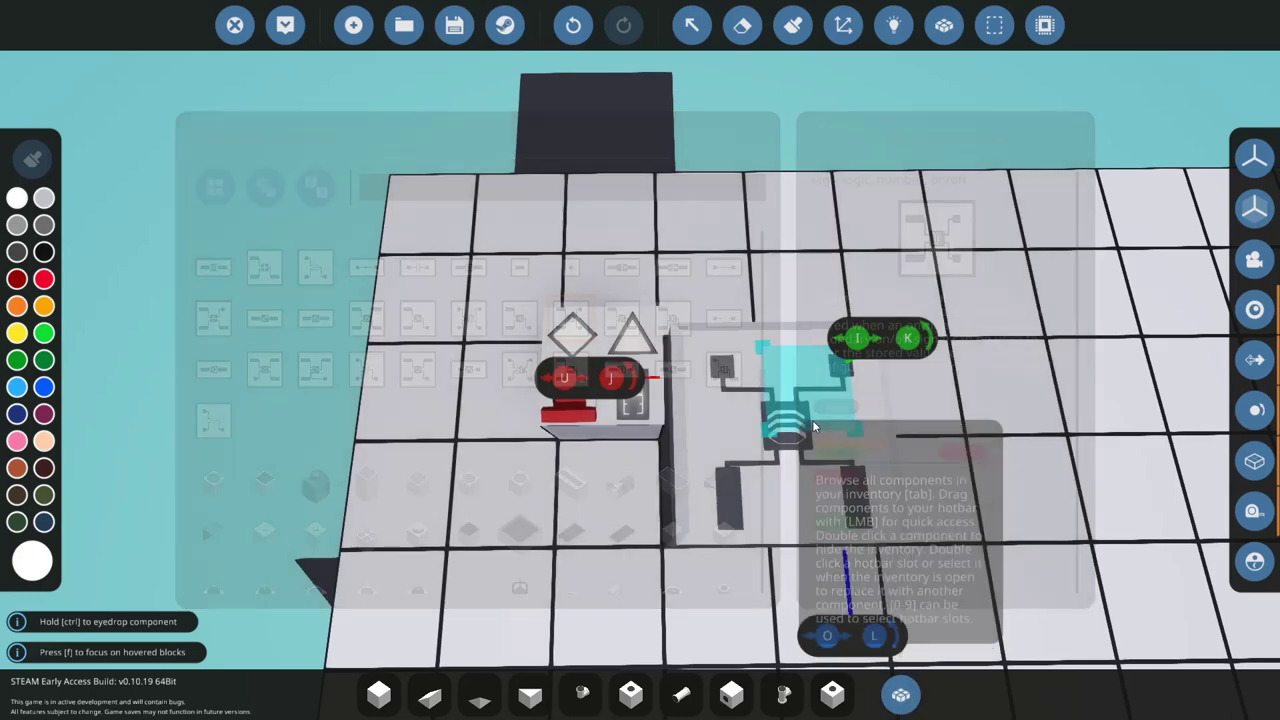
key(1)
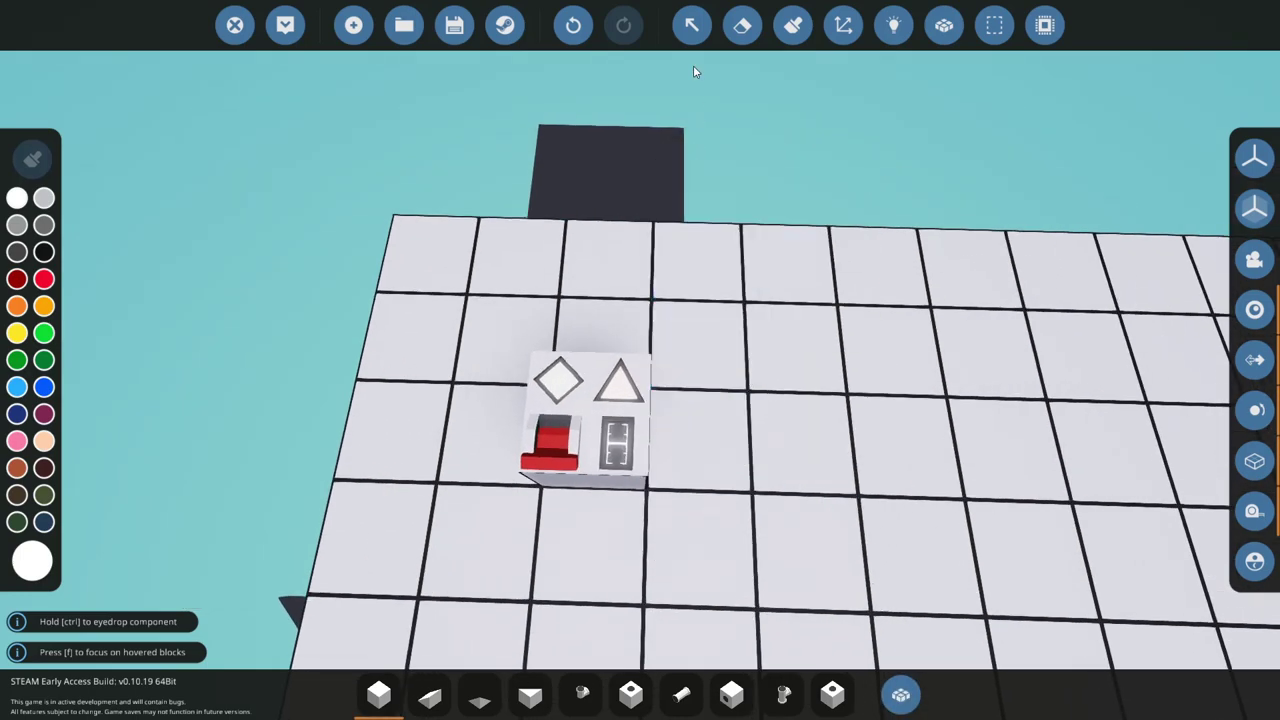
- Review the type and channel settings of Instruments 1, 2 and 3 on the instrument panel
click(691, 25)
click(192, 124)
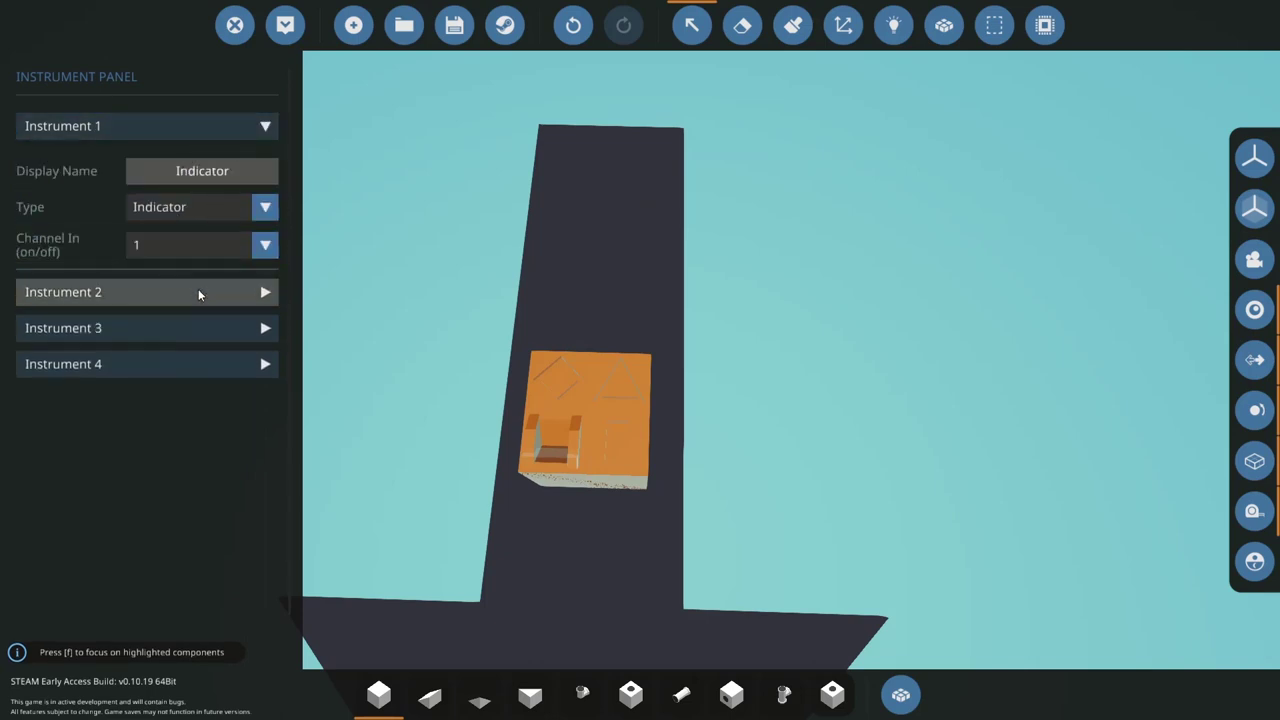
click(198, 289)
click(234, 529)
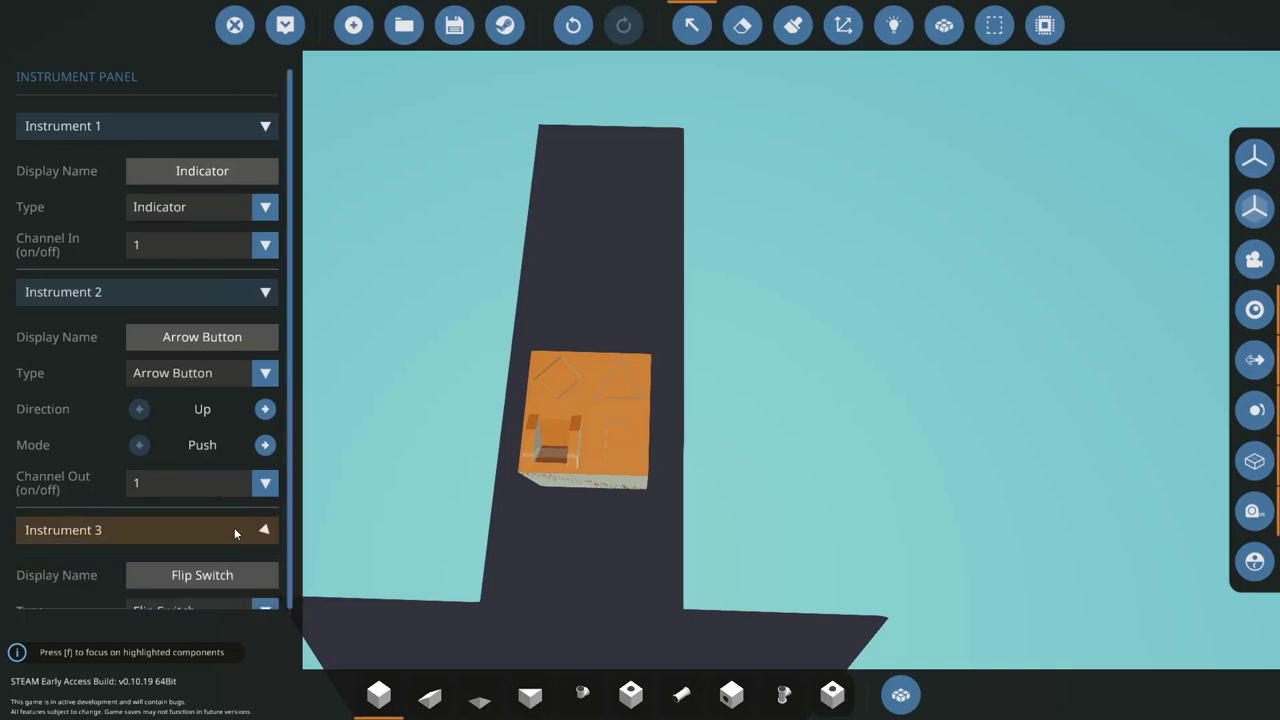
scroll(220, 537, down, 2)
click(220, 553)
click(147, 428)
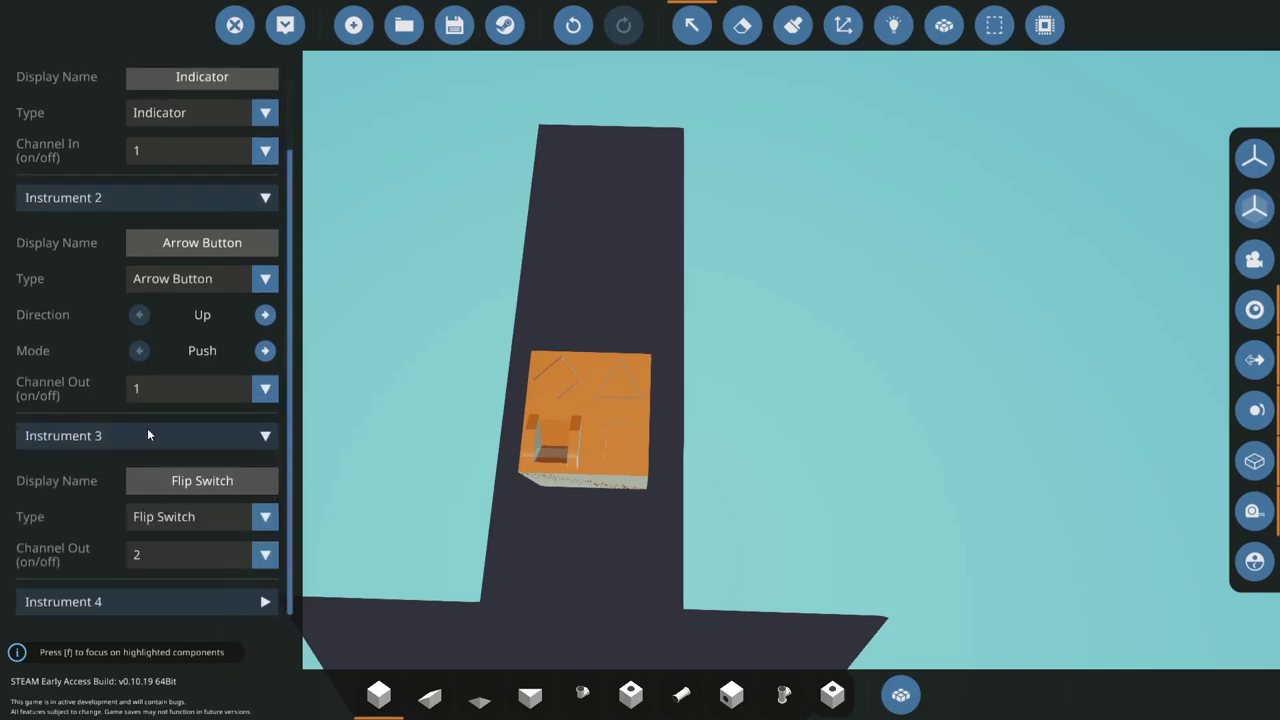
click(691, 25)
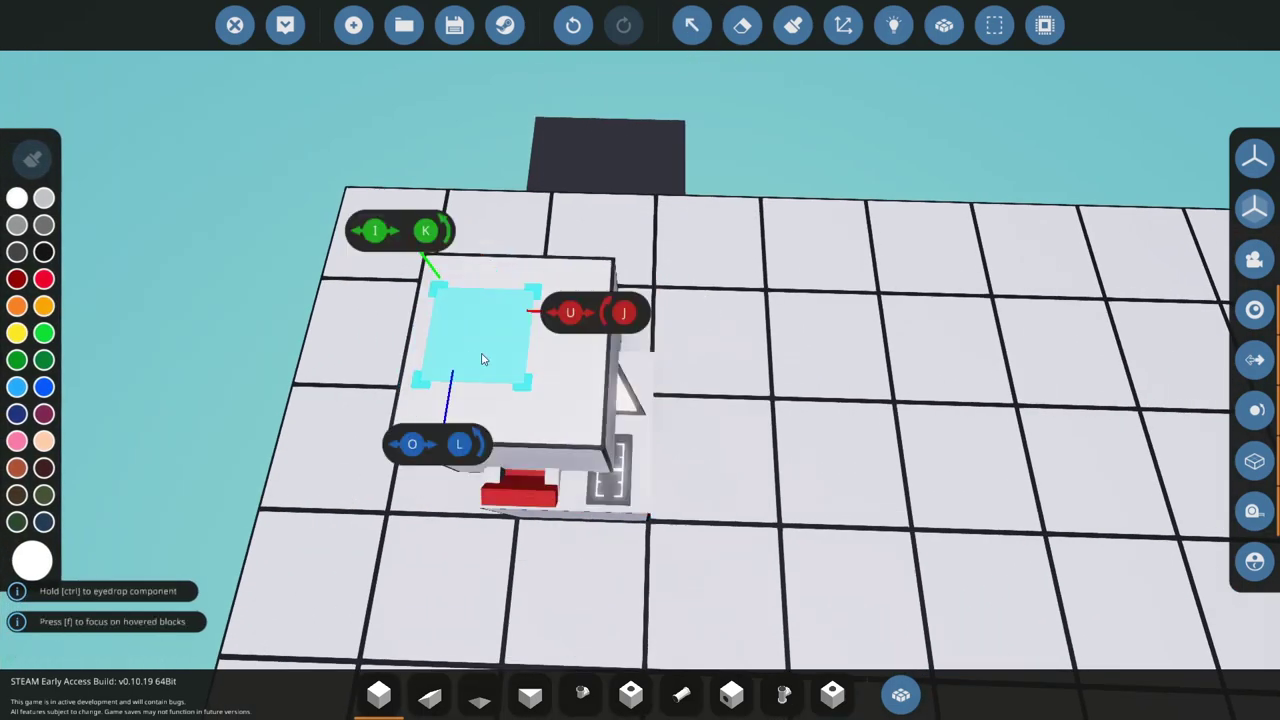
- Recheck the output channels assigned to the arrow button and flip switch on the instrument panel
drag(467, 390, 768, 495)
drag(689, 497, 701, 575)
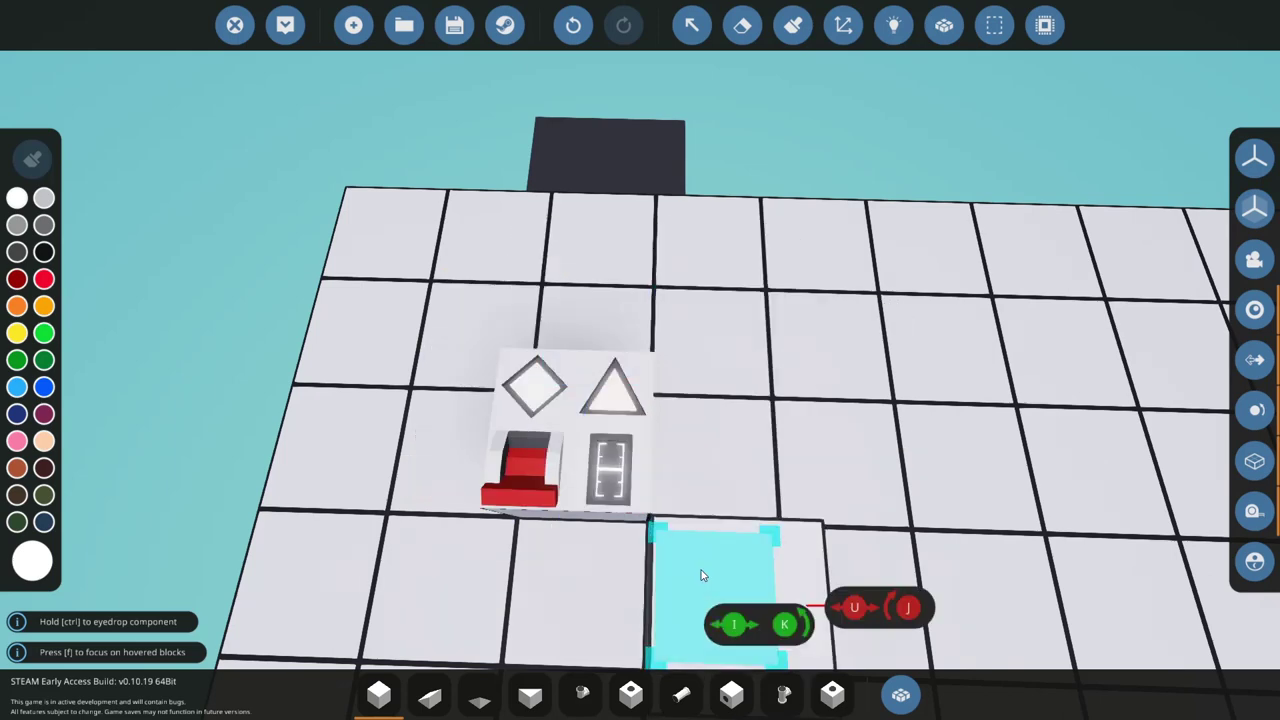
click(690, 30)
click(563, 409)
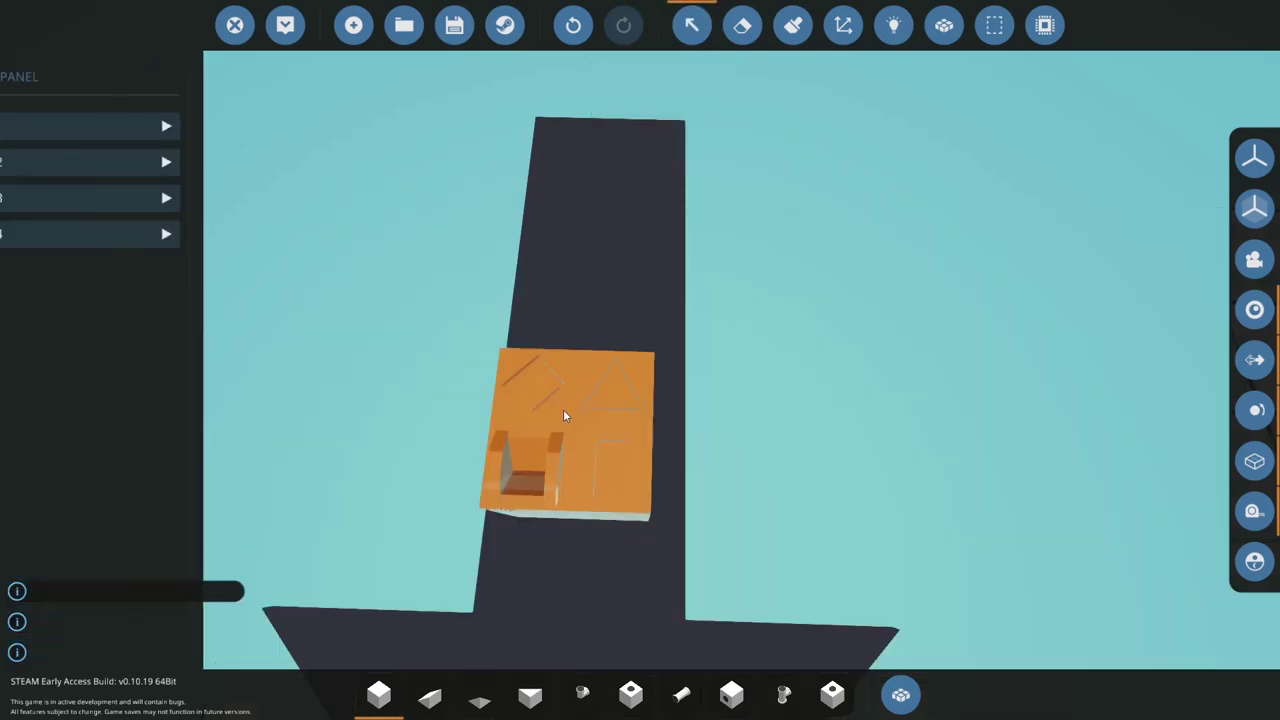
click(186, 198)
click(178, 163)
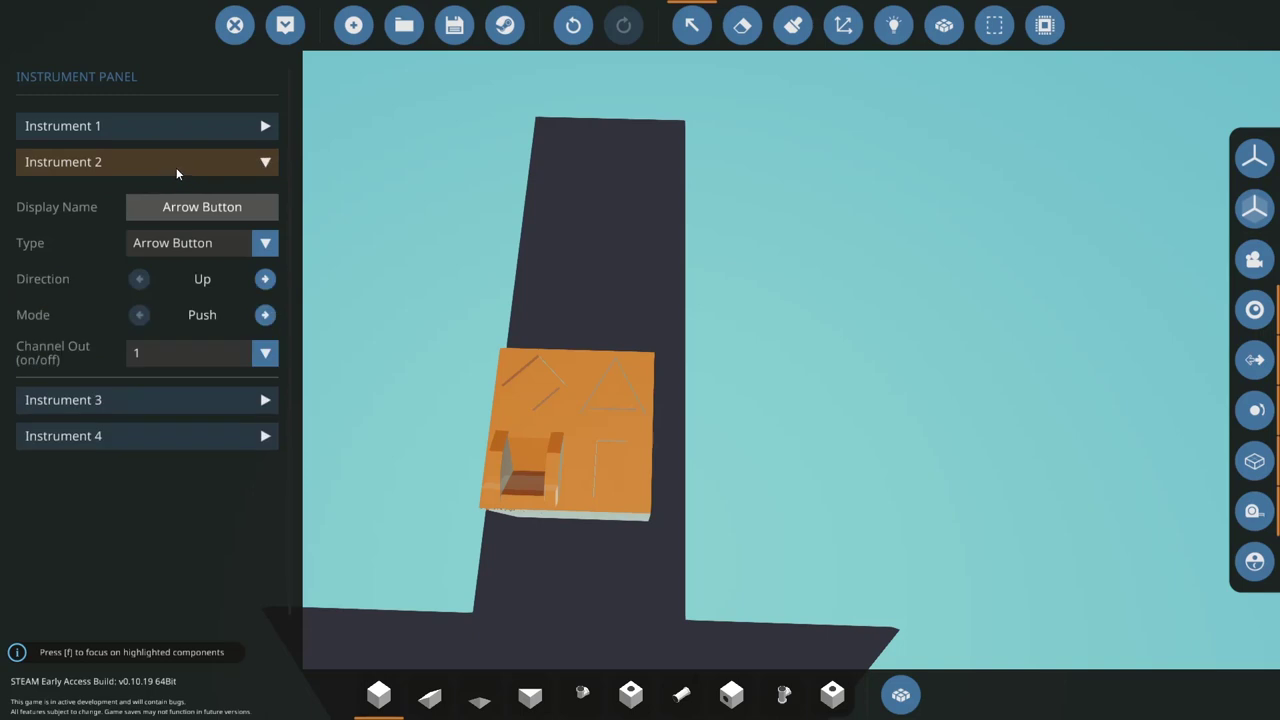
click(176, 165)
click(167, 197)
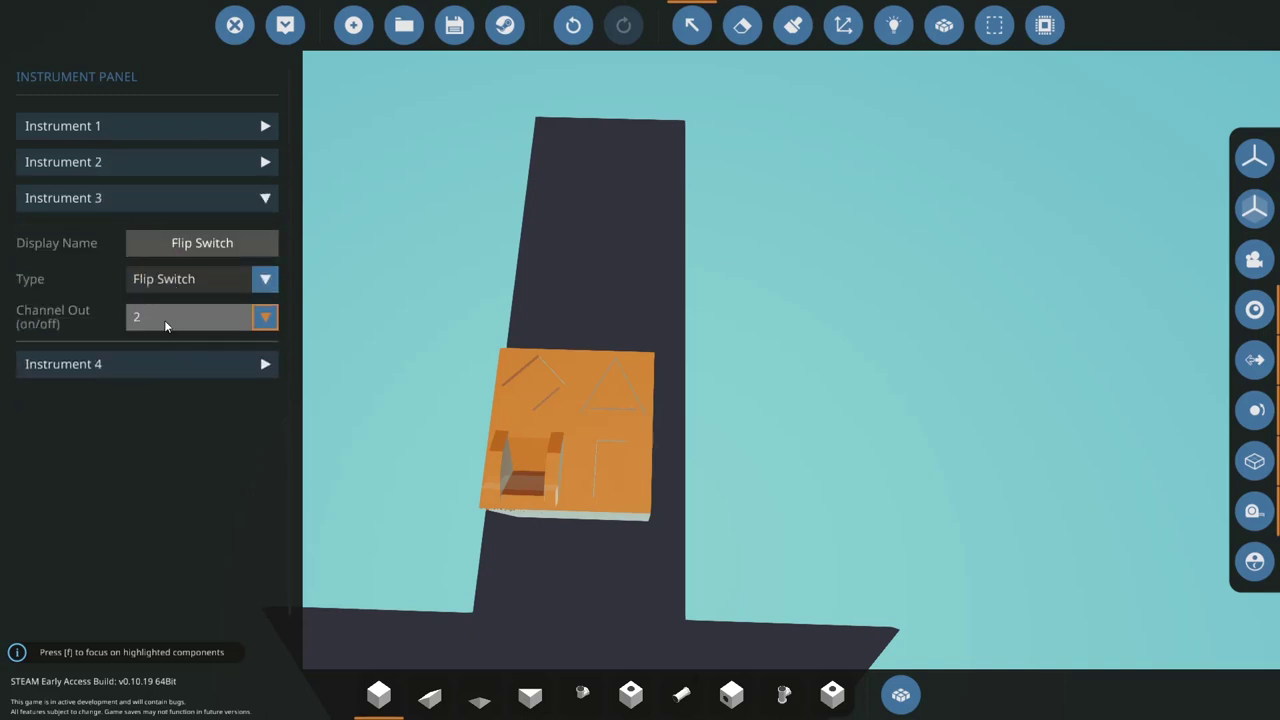
click(692, 25)
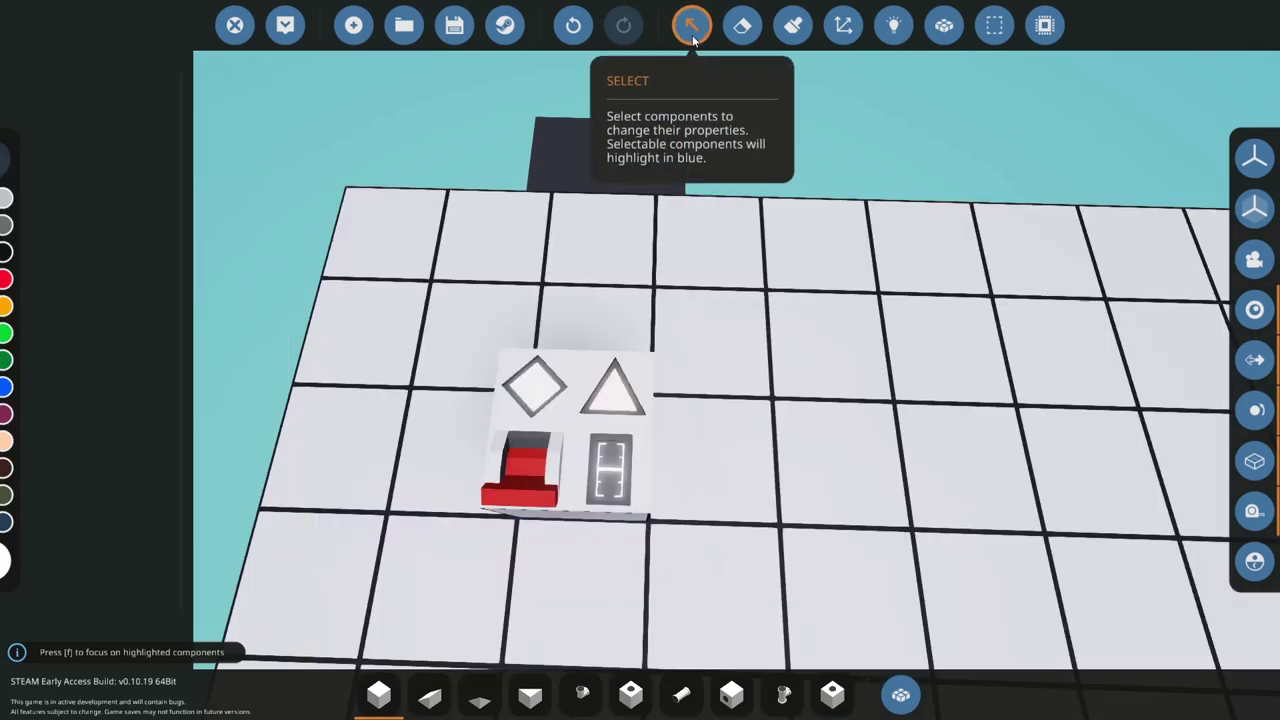
click(657, 366)
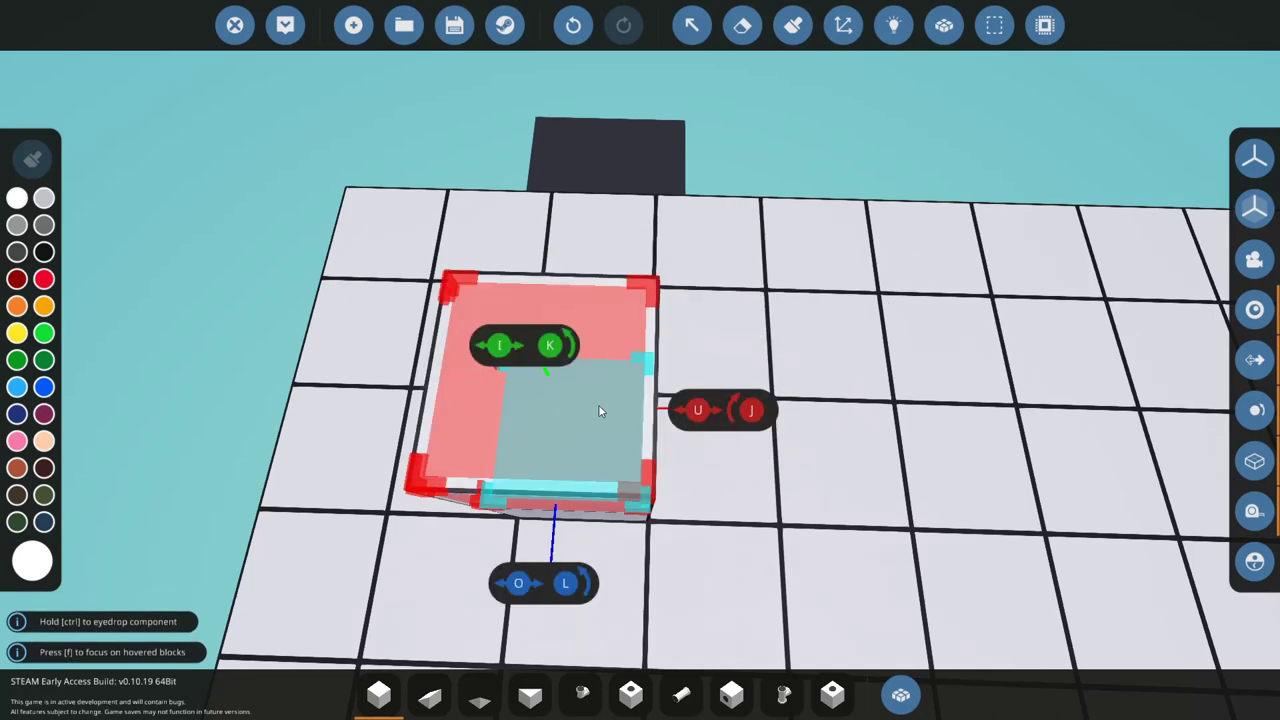
click(1163, 165)
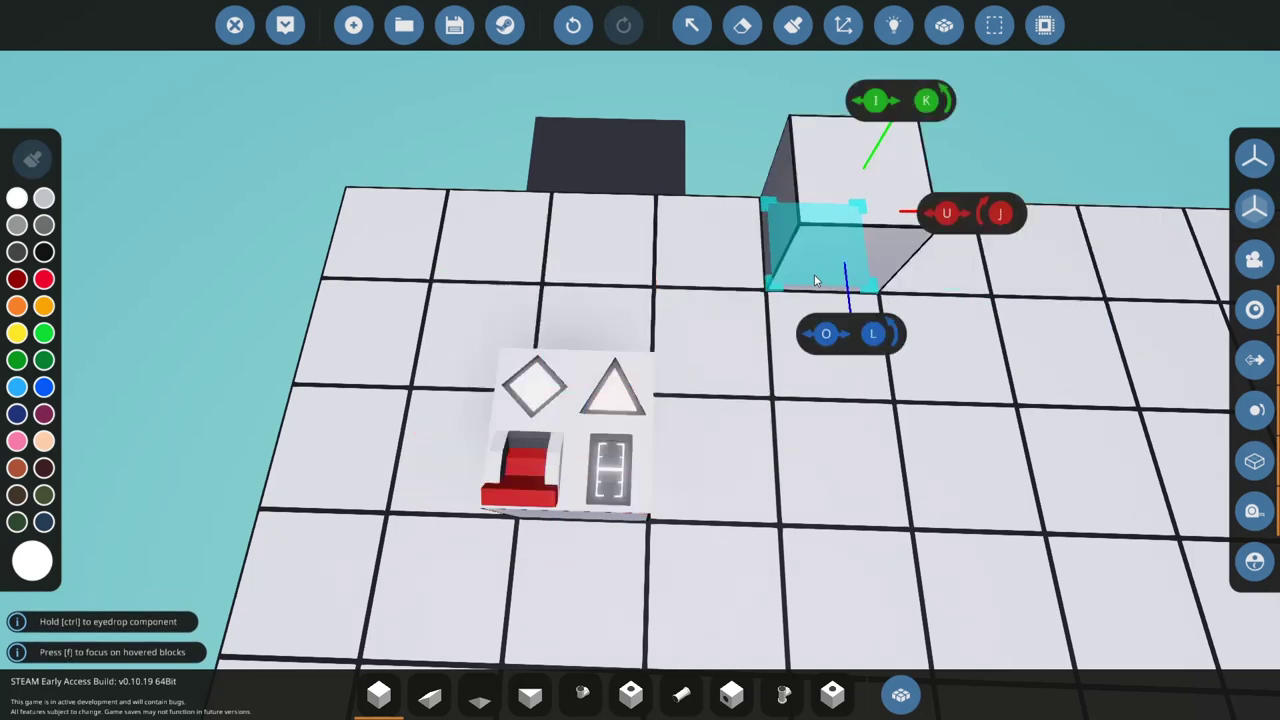
key(a)
key(d)
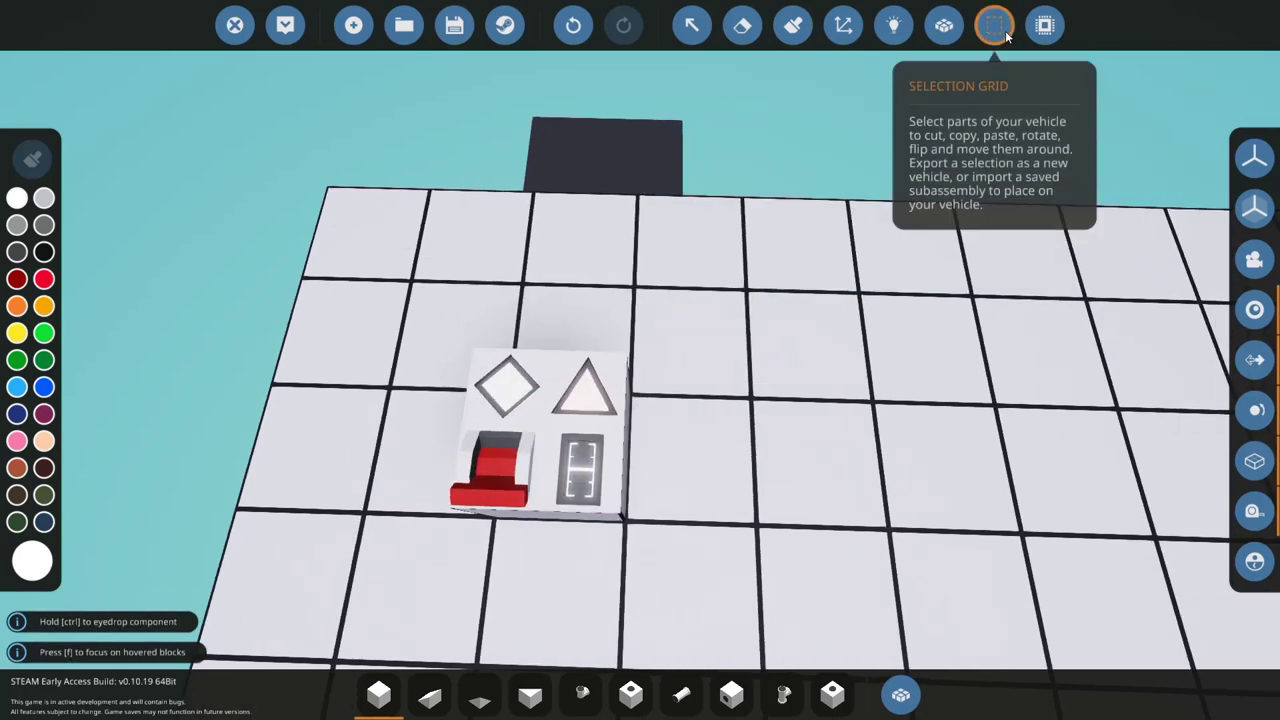
- Open the microcontroller editor, name the microcontroller "TEST PANEL" and extend its length to three grid squares
click(1035, 33)
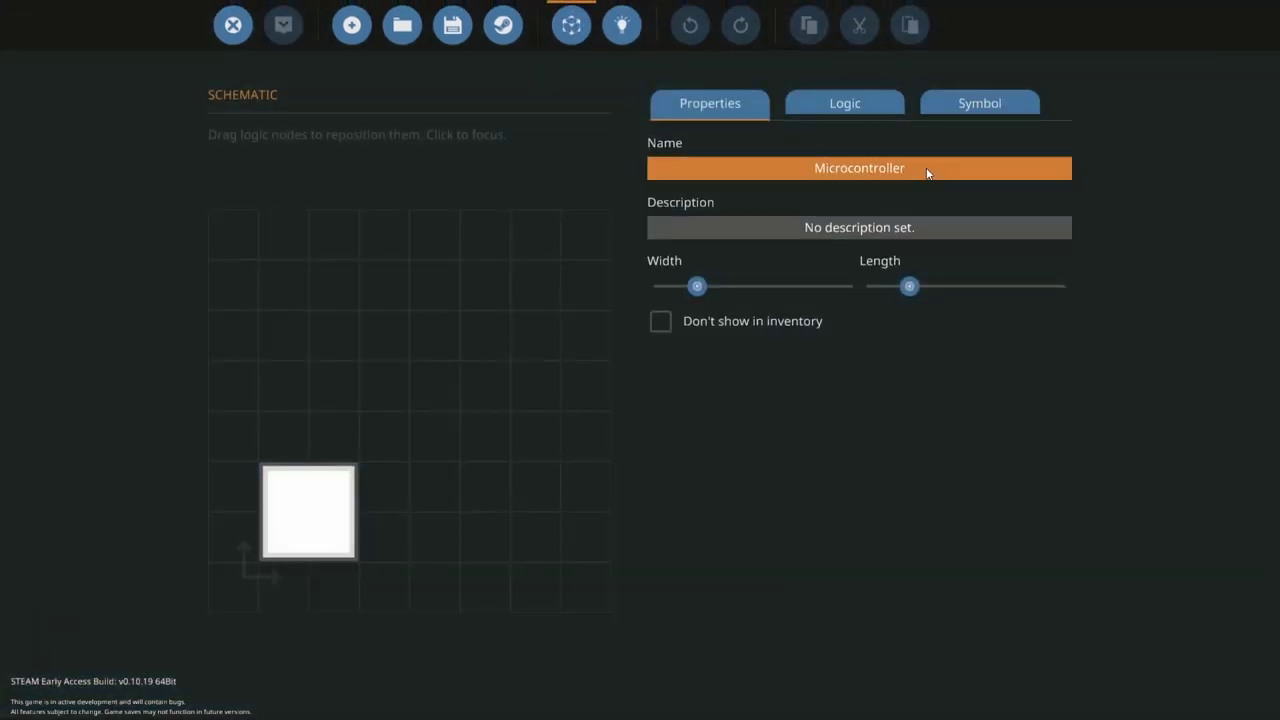
click(726, 173)
key(BackSpace)
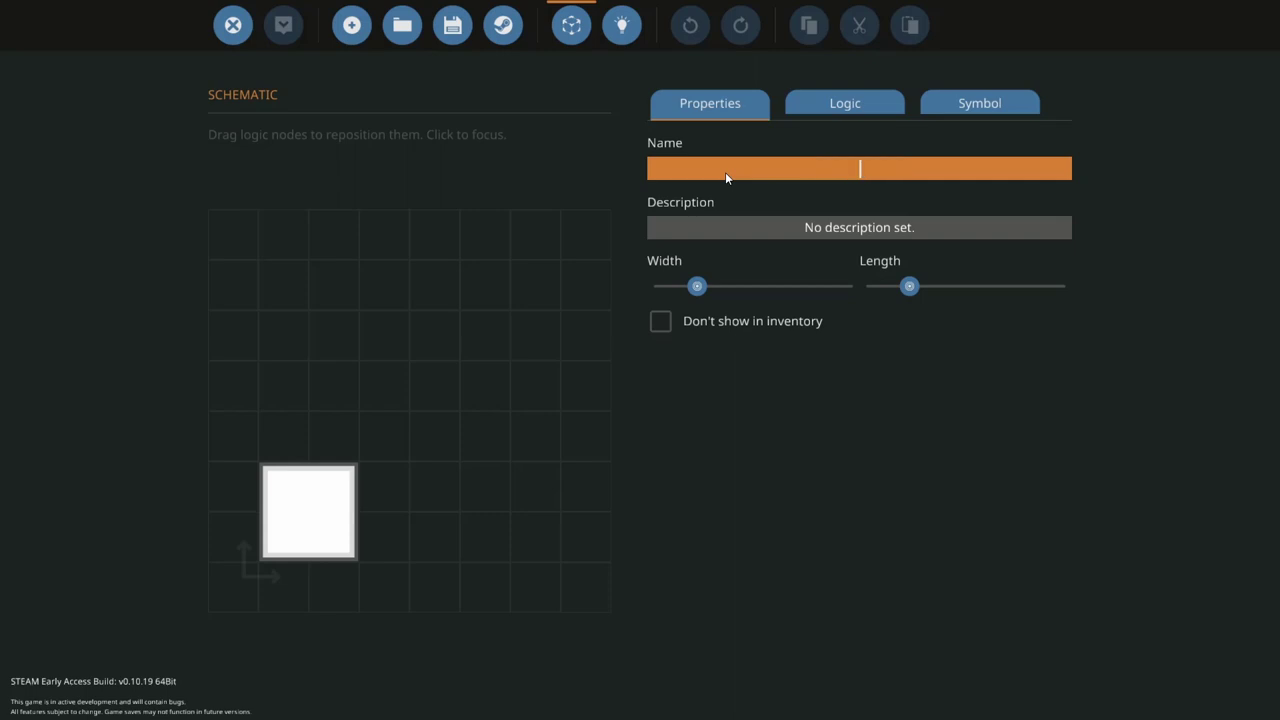
text(TEST PANEL)
key(Return)
drag(909, 286, 935, 287)
- Add two composite logic nodes to the microcontroller, the first as an output and the second as an input
click(834, 100)
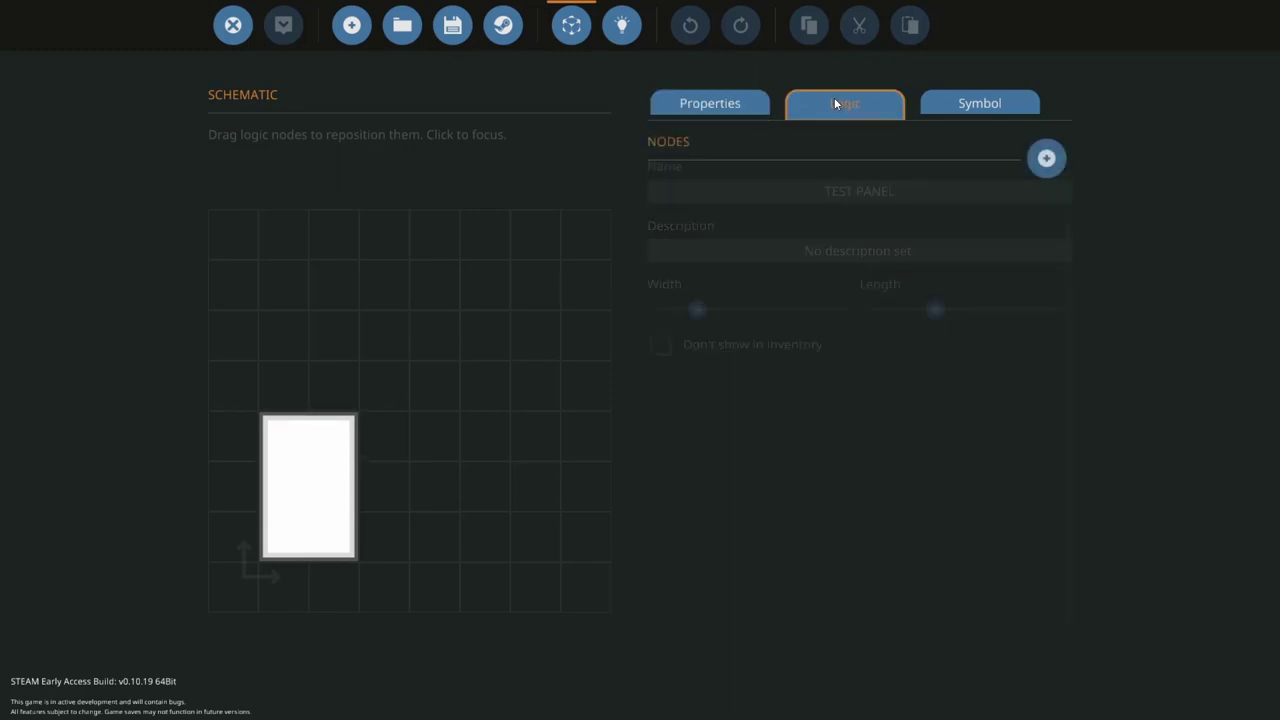
click(1047, 156)
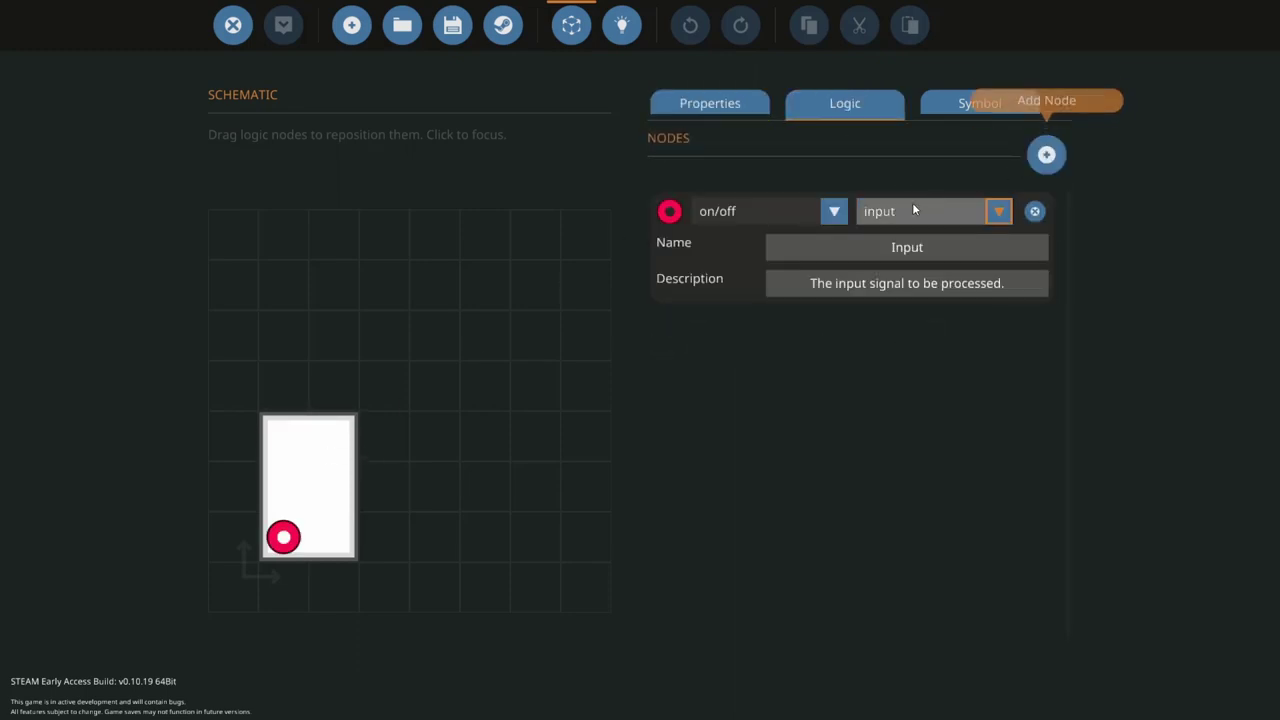
click(1046, 154)
click(750, 337)
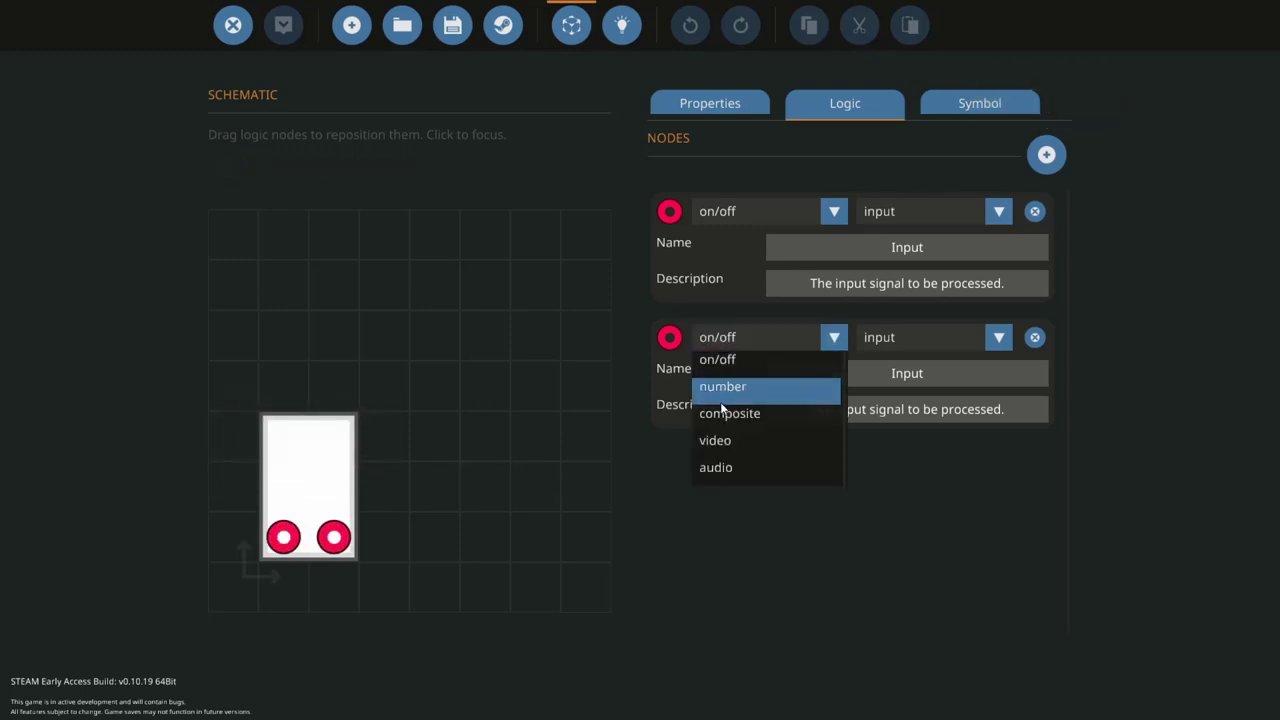
click(730, 411)
click(748, 211)
click(734, 287)
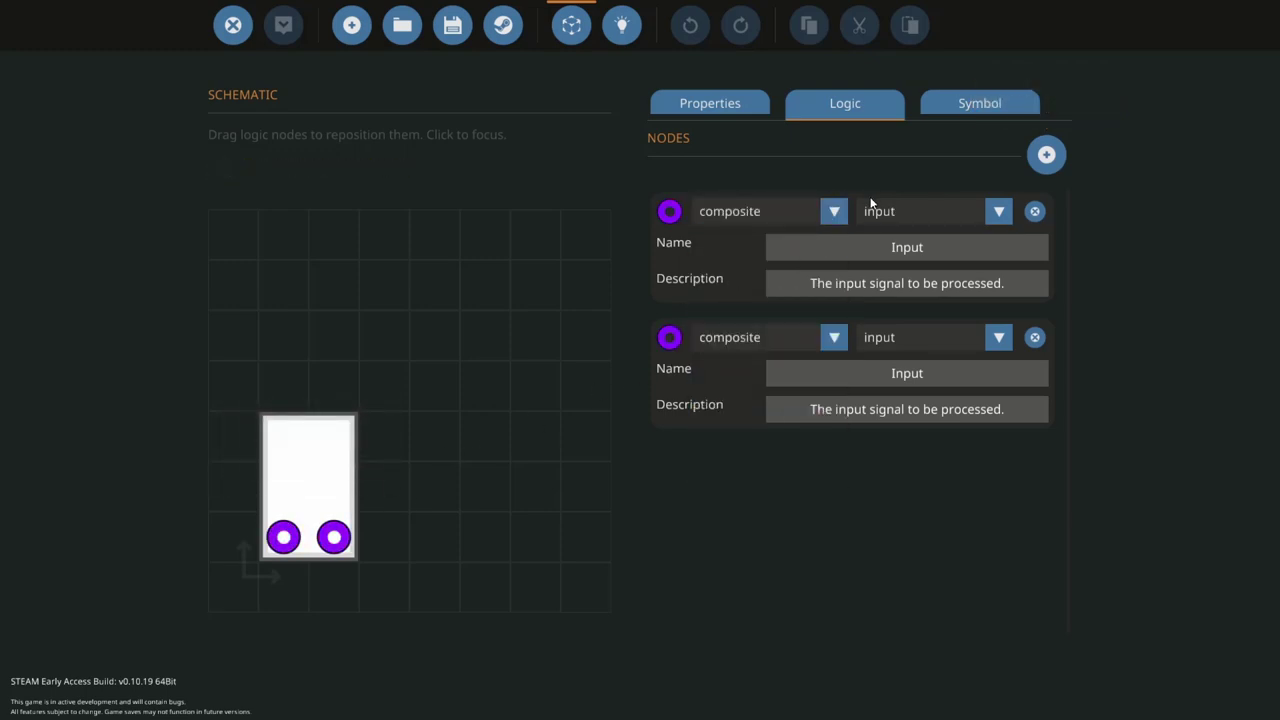
click(878, 211)
click(882, 257)
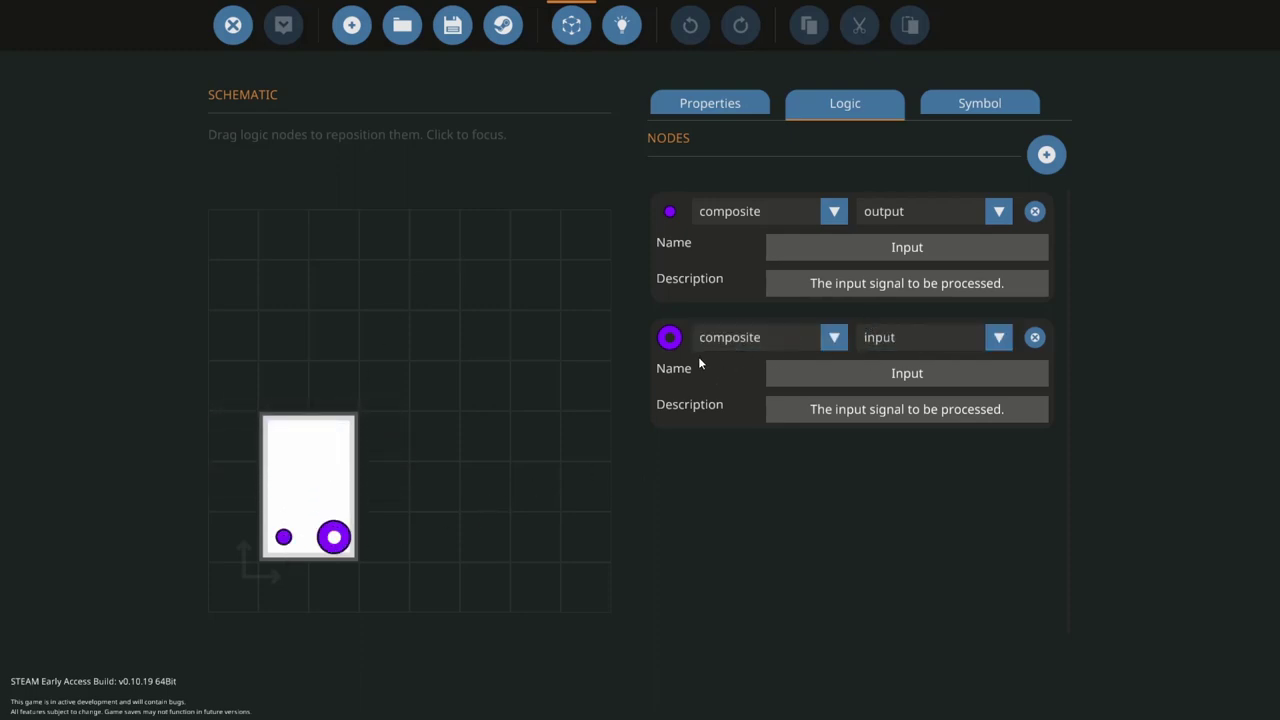
mouse_move(283, 536)
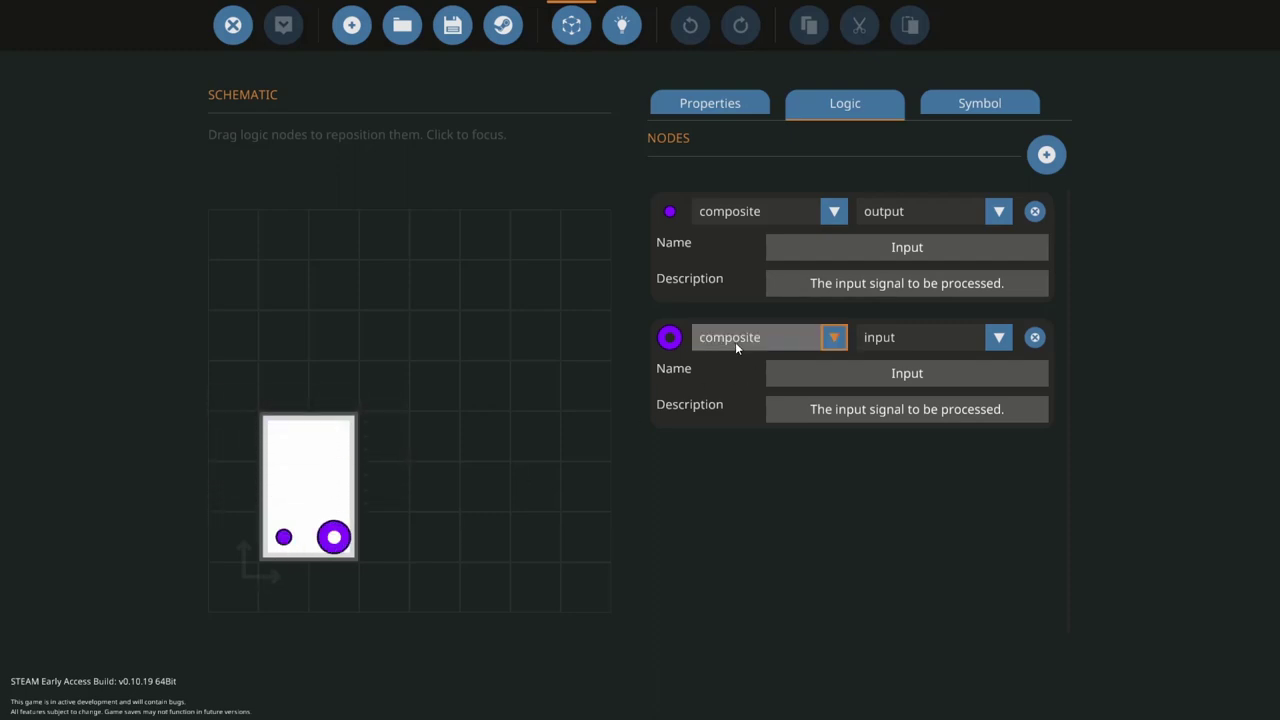
mouse_move(350, 540)
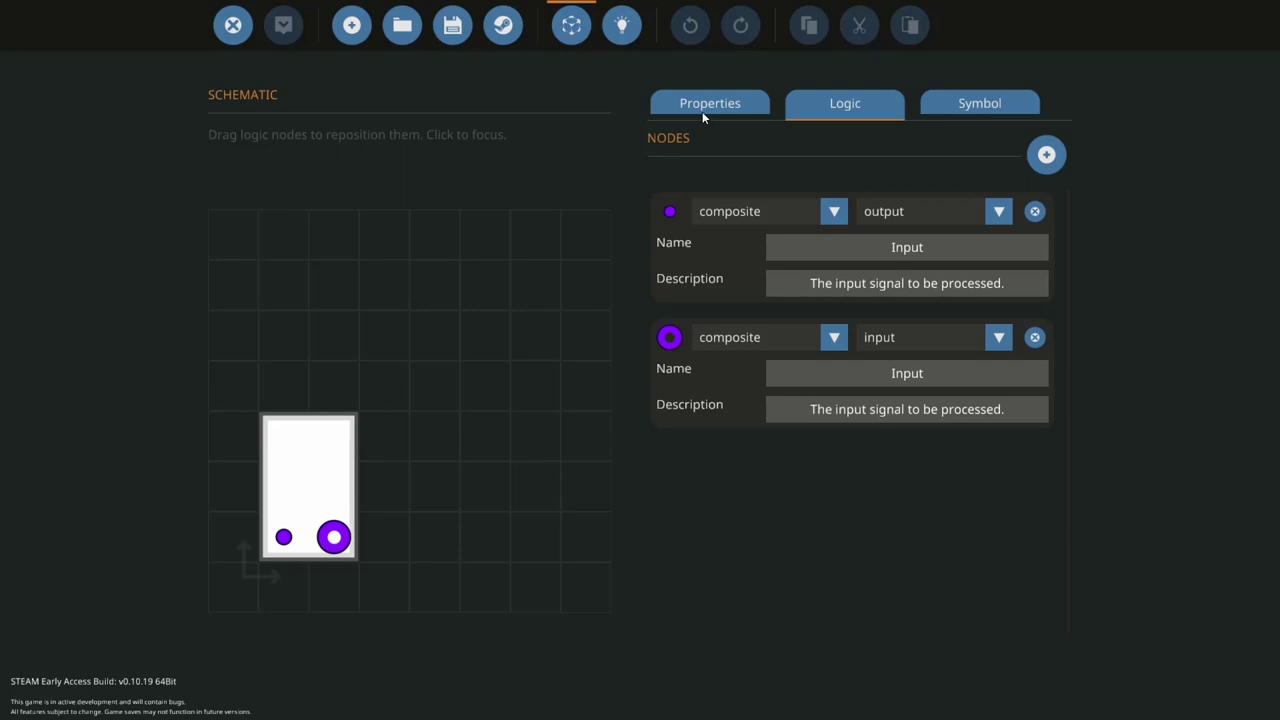
- Add a third logic node as an on/off output named "Arrow Button"
click(1046, 154)
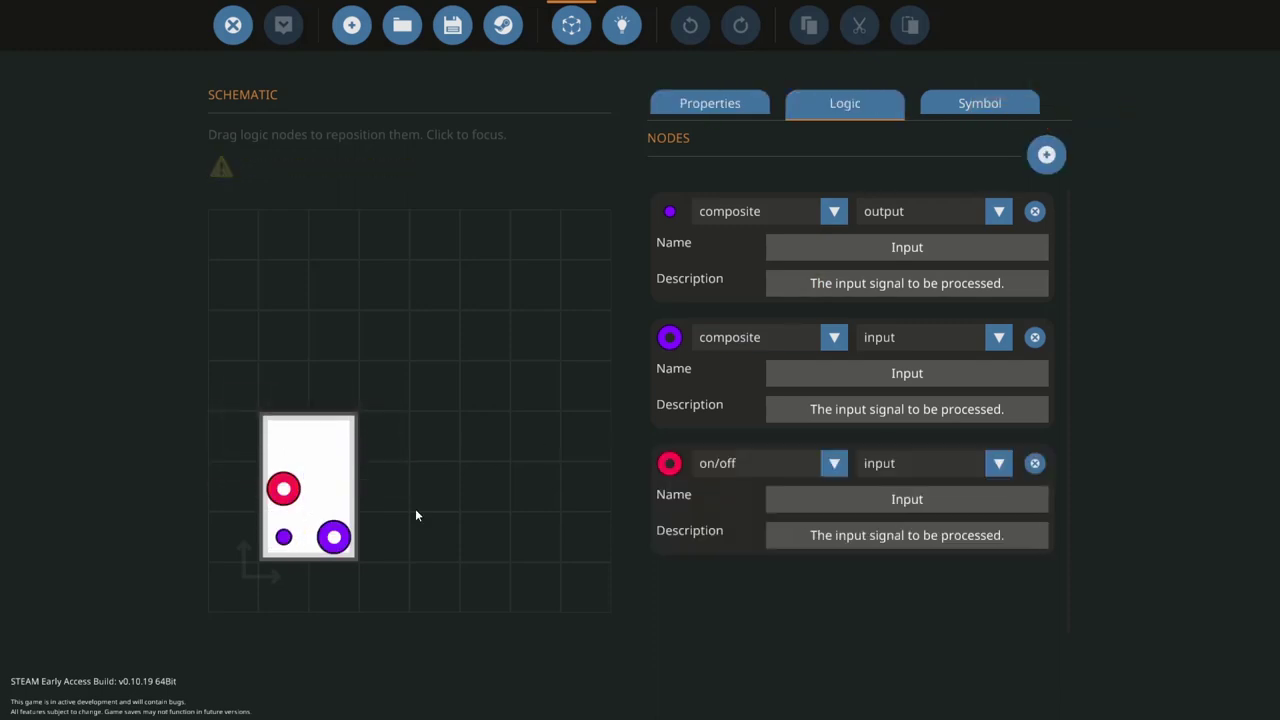
click(858, 465)
click(880, 516)
click(811, 500)
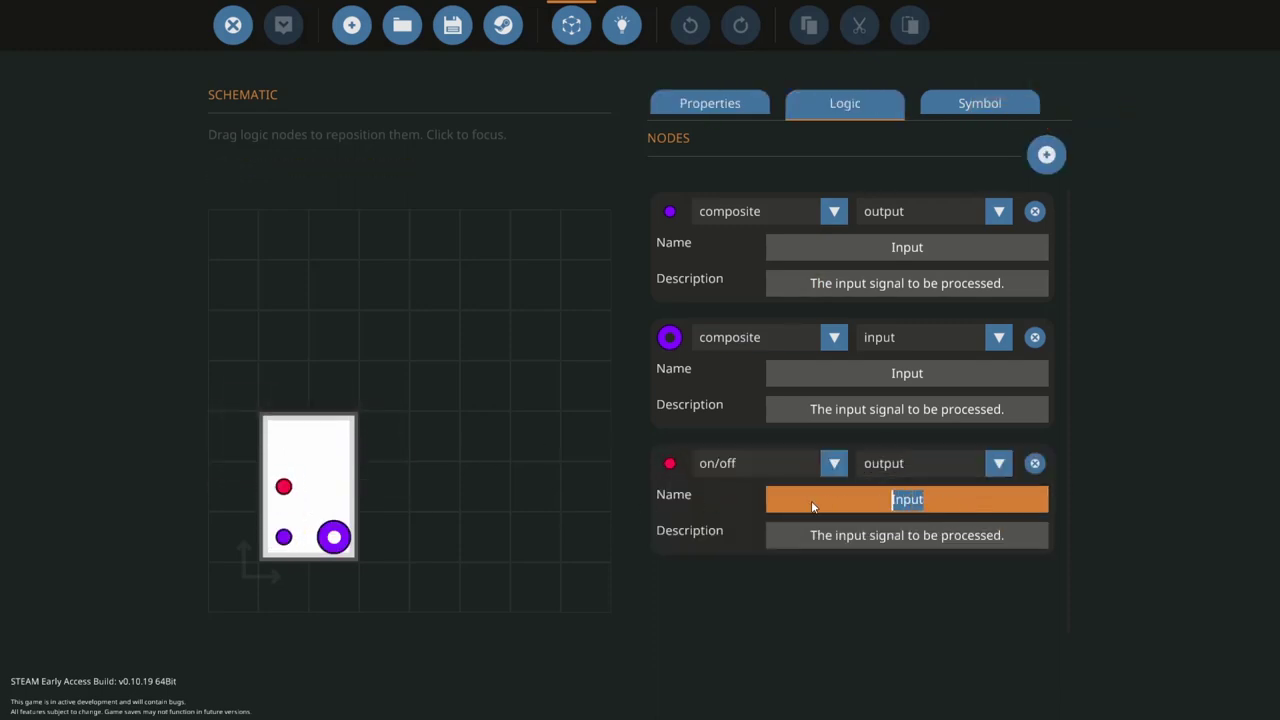
text(Arrow Button)
key(Return)
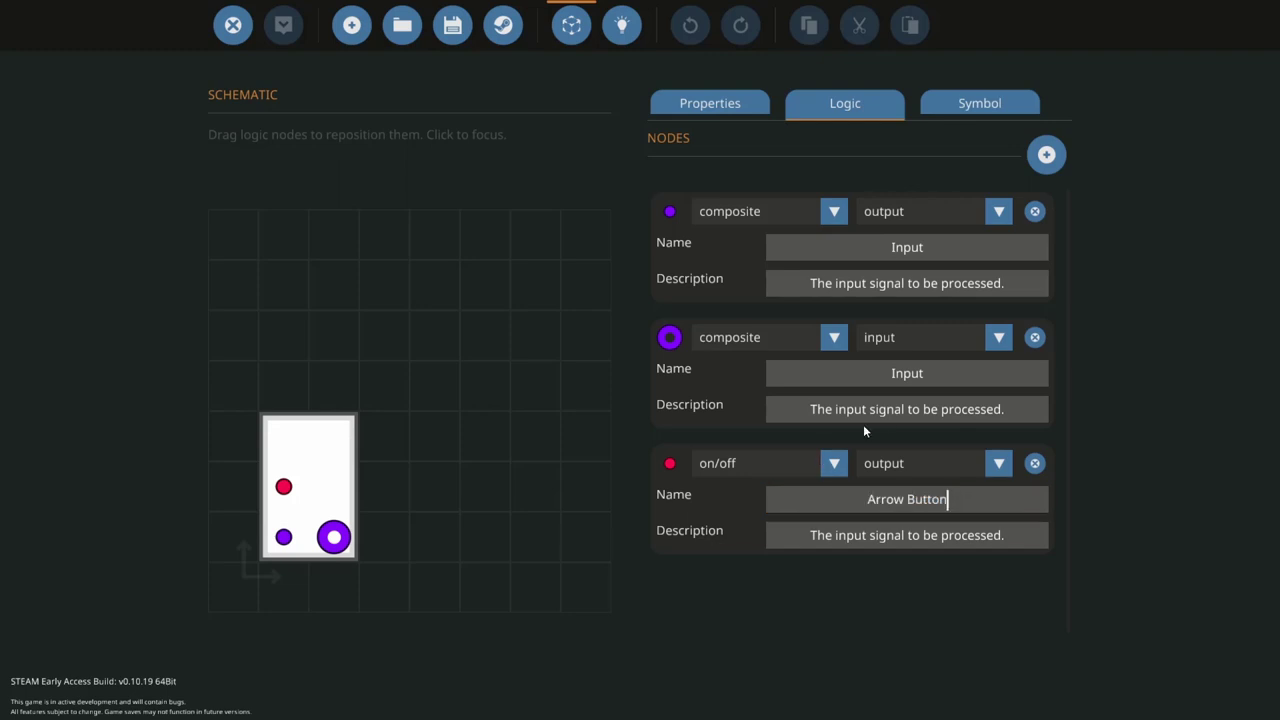
- Add a fourth logic node as an on/off output named "Flip Switch"
click(1046, 154)
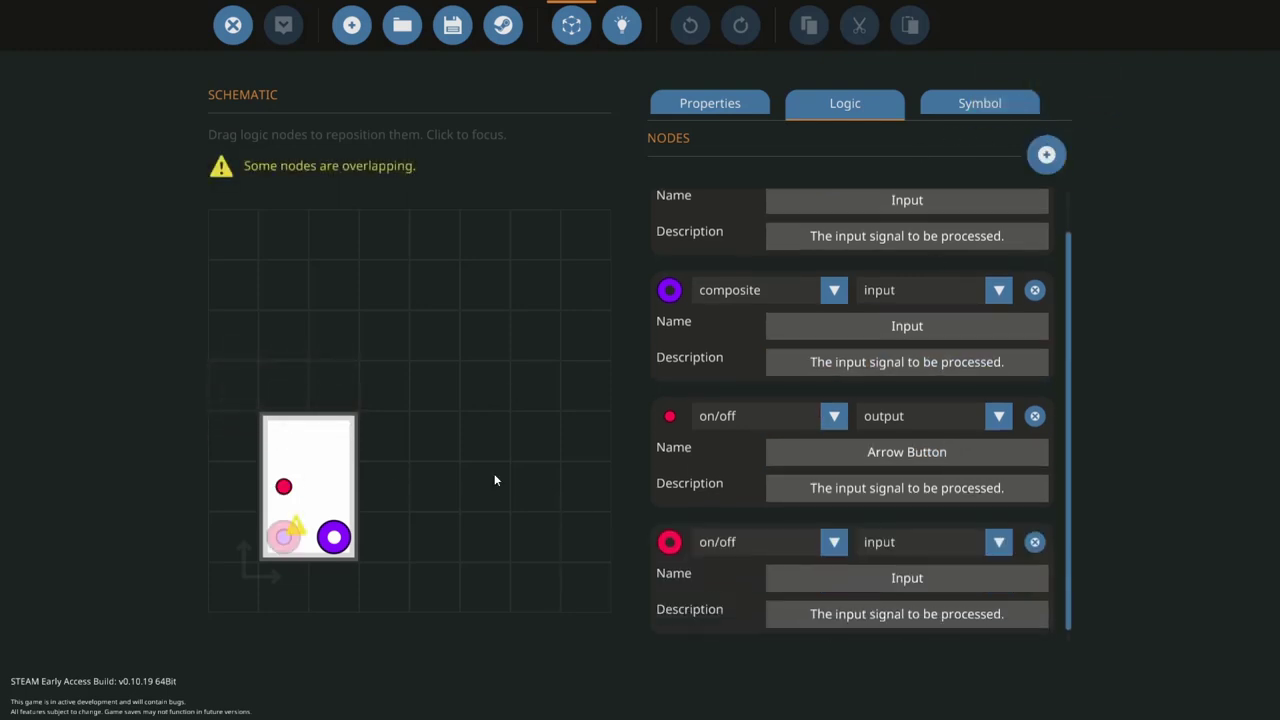
click(930, 538)
click(895, 589)
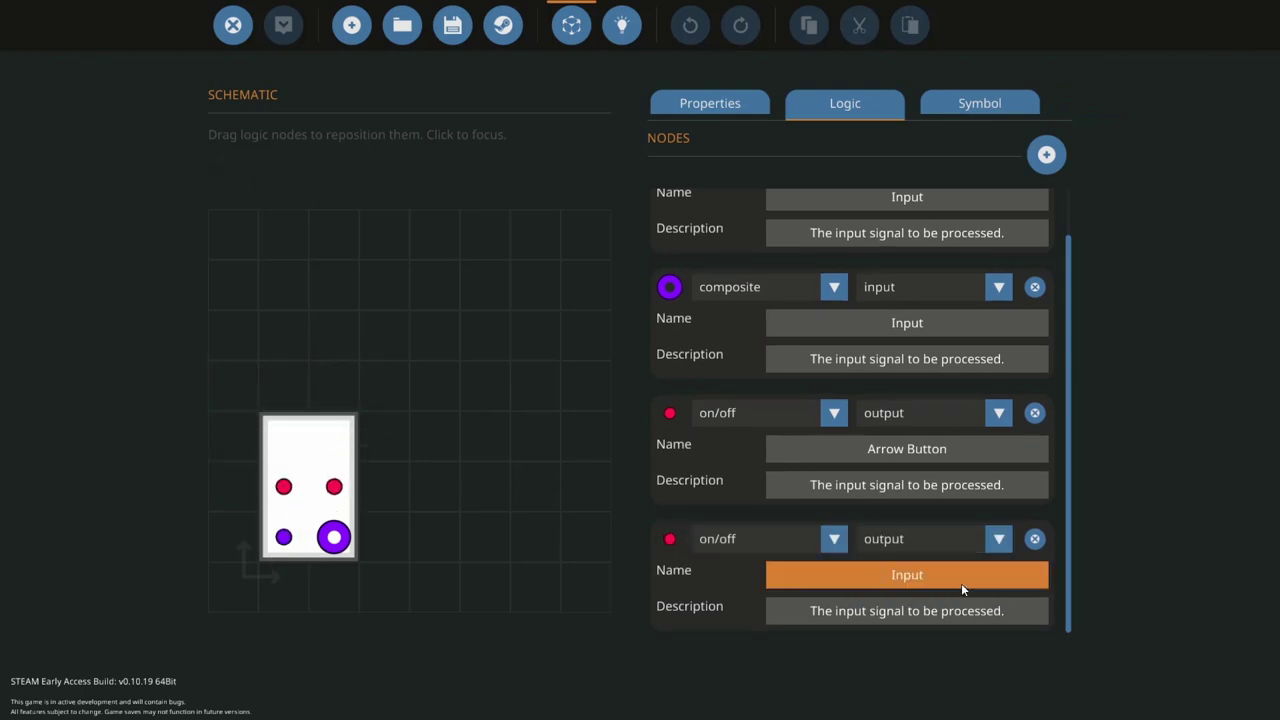
text(Flip Swo)
key(BackSpace)
text(itch)
key(Return)
- Add an on/off input node named "Indicator" and place it in the top-left cell of the microcontroller schematic
click(1046, 154)
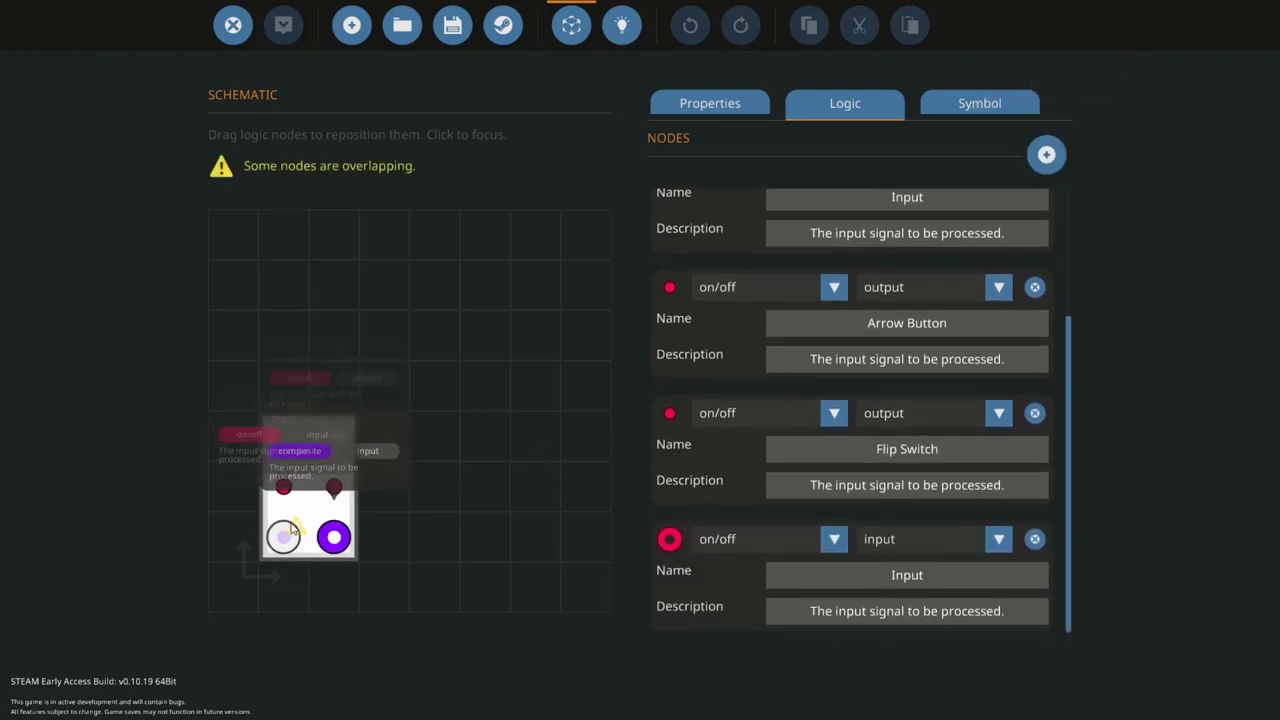
drag(284, 486, 304, 449)
click(952, 574)
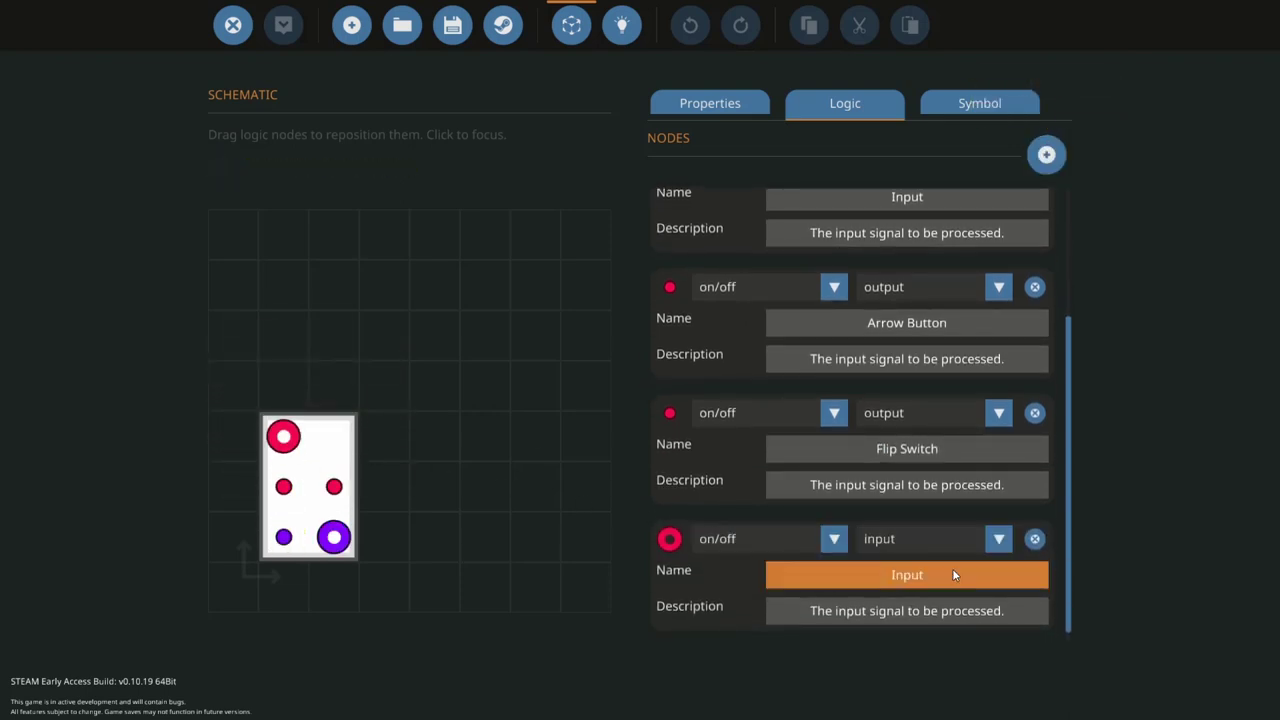
text(Indicator)
key(Return)
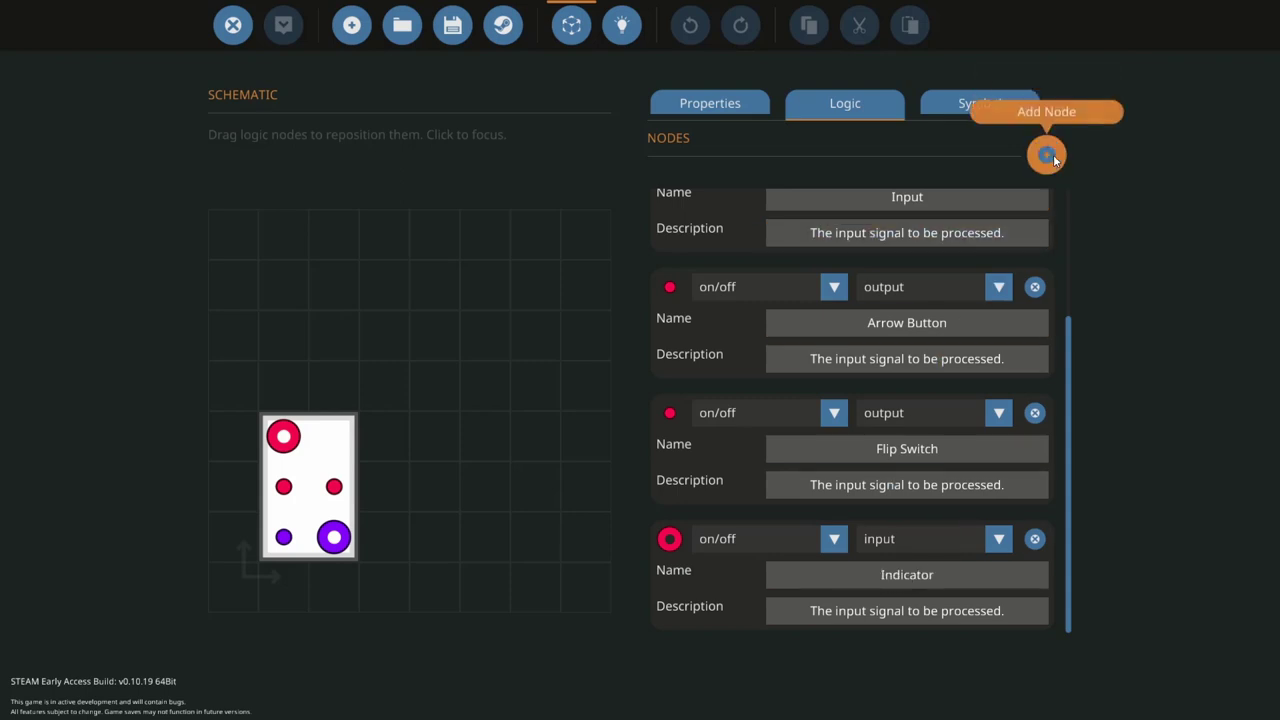
- Add a number input node named "Gauge" and place it in the top-right cell of the microcontroller schematic
click(1046, 154)
drag(283, 537, 334, 436)
click(755, 544)
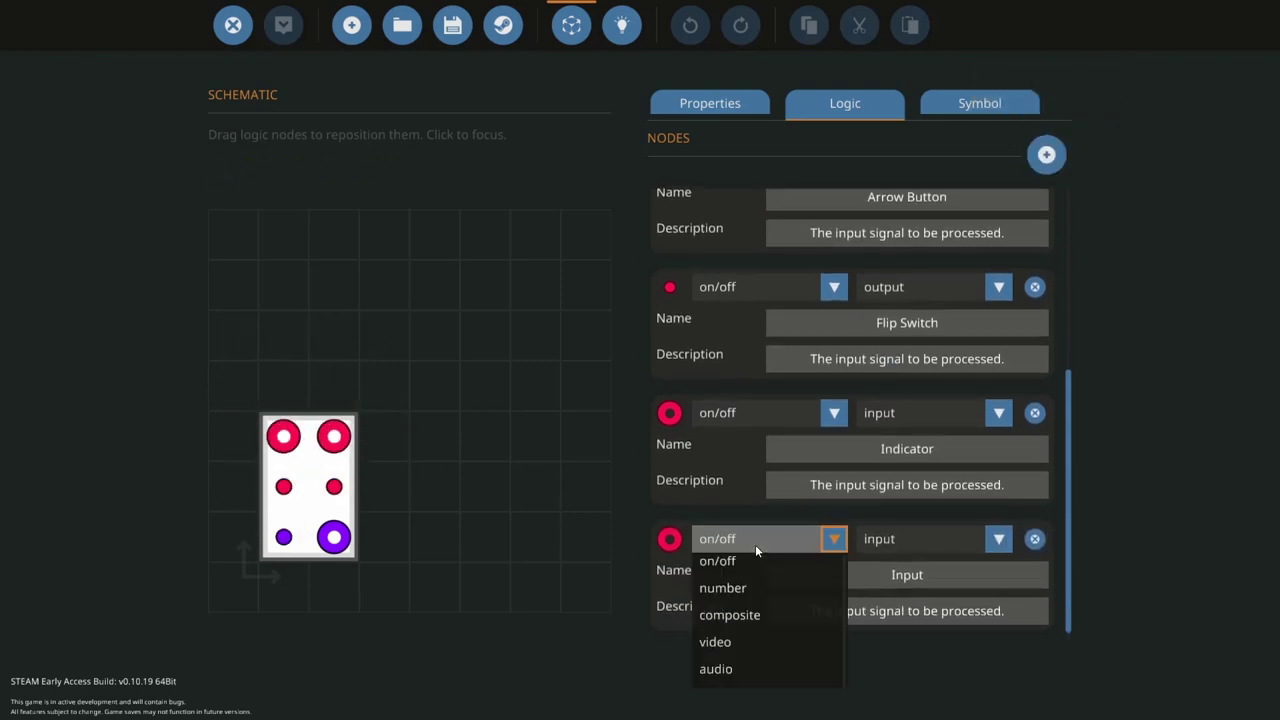
click(744, 590)
click(786, 586)
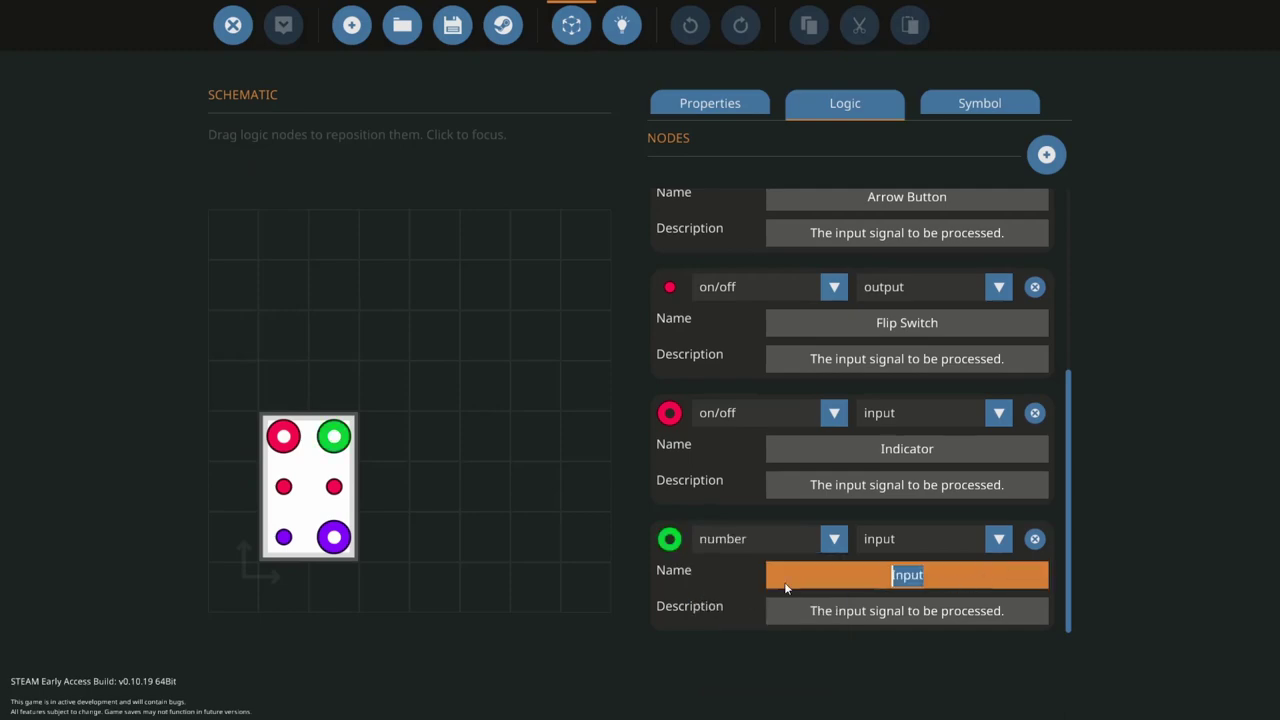
key(Return)
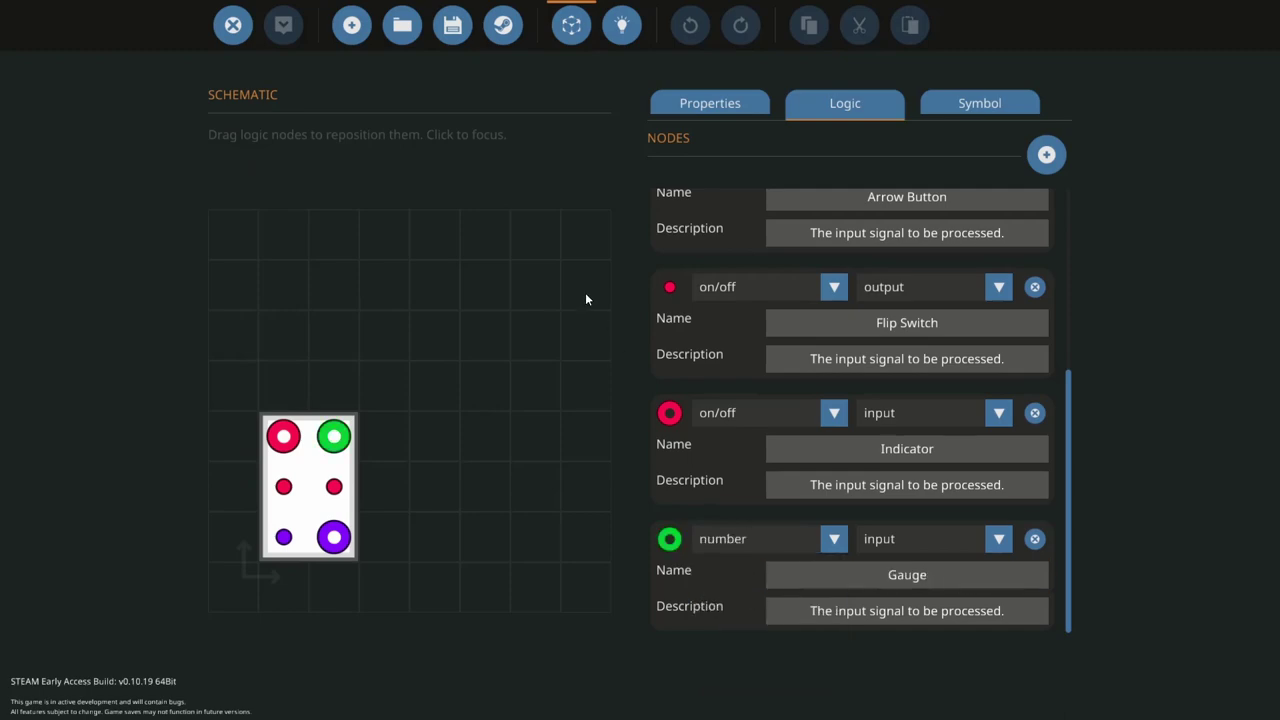
- Open the microcontroller's logic view and spread out the overlapping nodes, separating inputs from outputs and stacking Arrow Button above Flip Switch
click(621, 25)
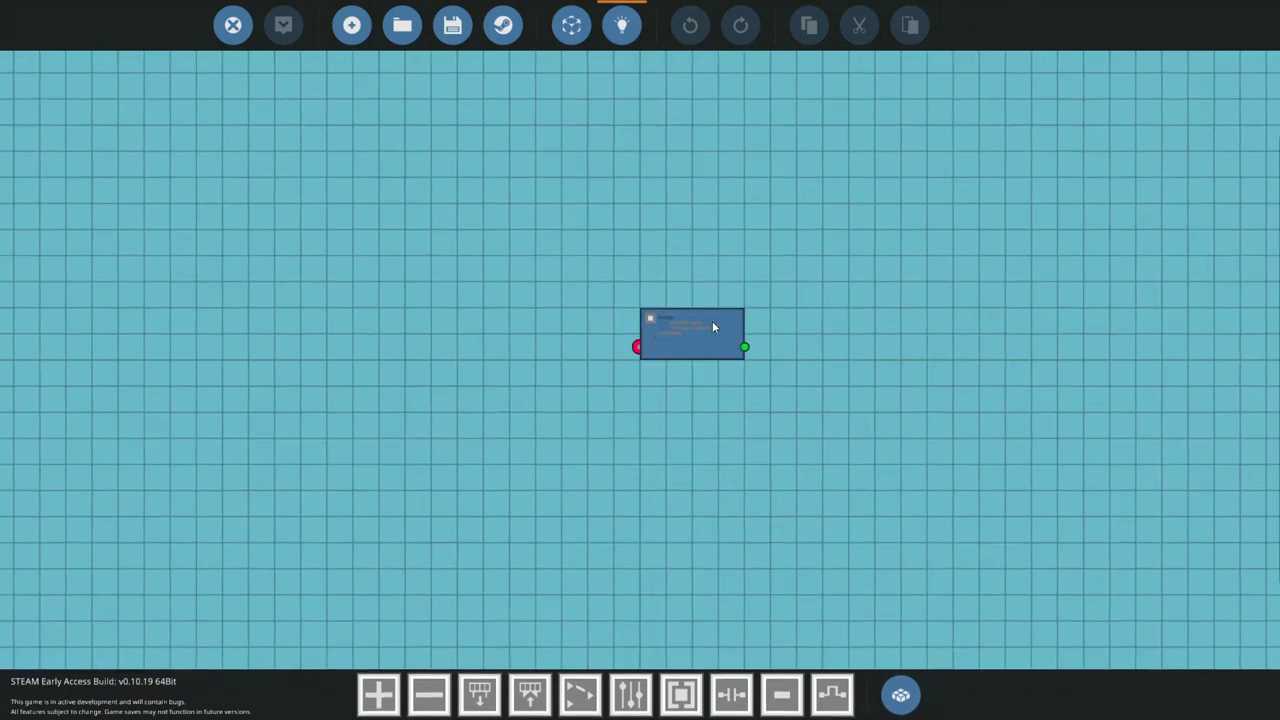
drag(598, 418, 622, 492)
drag(688, 342, 620, 446)
drag(648, 350, 1035, 470)
drag(694, 343, 1047, 576)
drag(900, 514, 990, 545)
drag(969, 533, 760, 351)
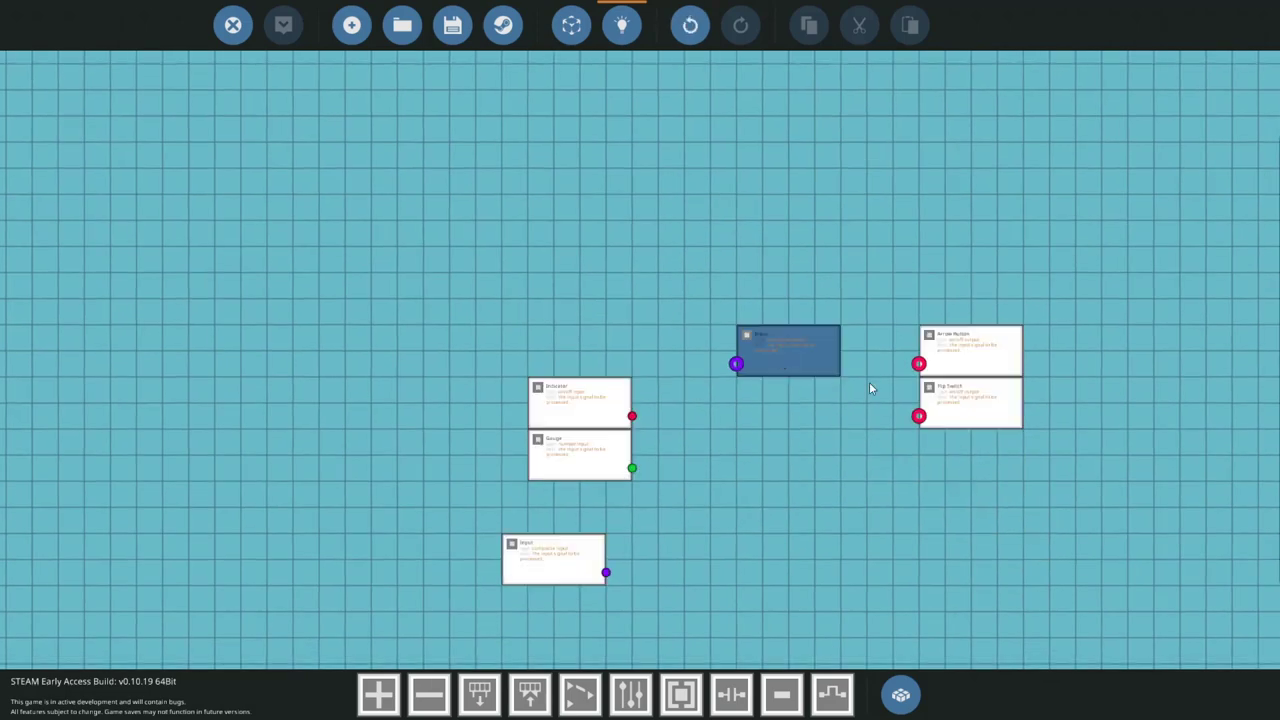
- Move the Arrow Button and Flip Switch nodes to the lower right of the canvas and place the composite input node to their left
drag(872, 260, 1045, 422)
drag(980, 408, 1084, 617)
click(498, 552)
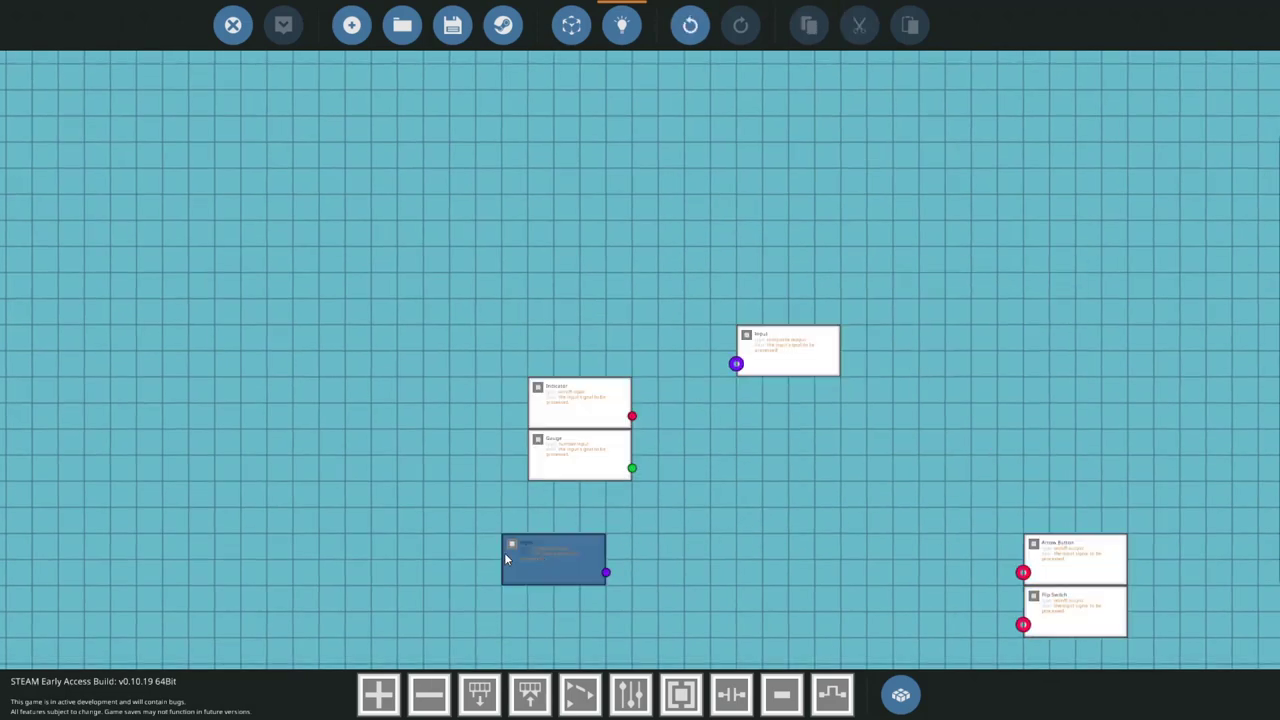
drag(510, 554, 771, 606)
scroll(741, 499, up, 3)
drag(686, 487, 490, 312)
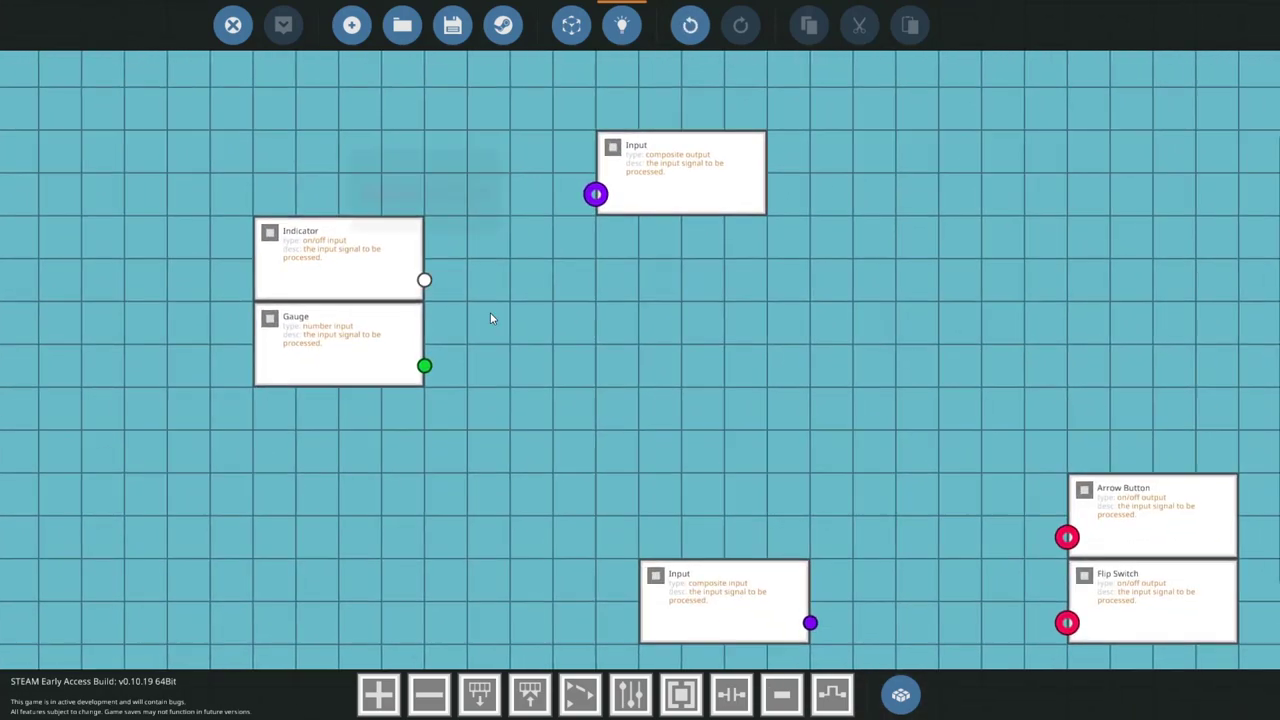
drag(931, 540, 753, 403)
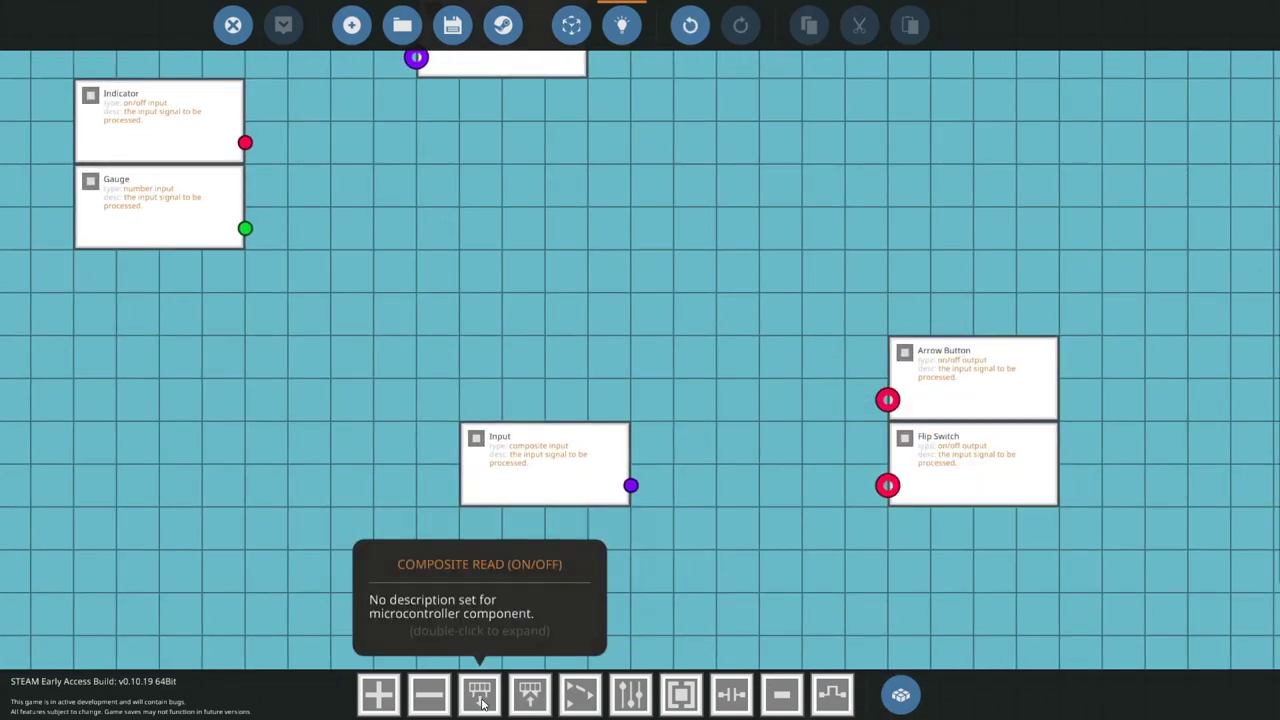
- Search the logic gate library for "composite read"
click(900, 694)
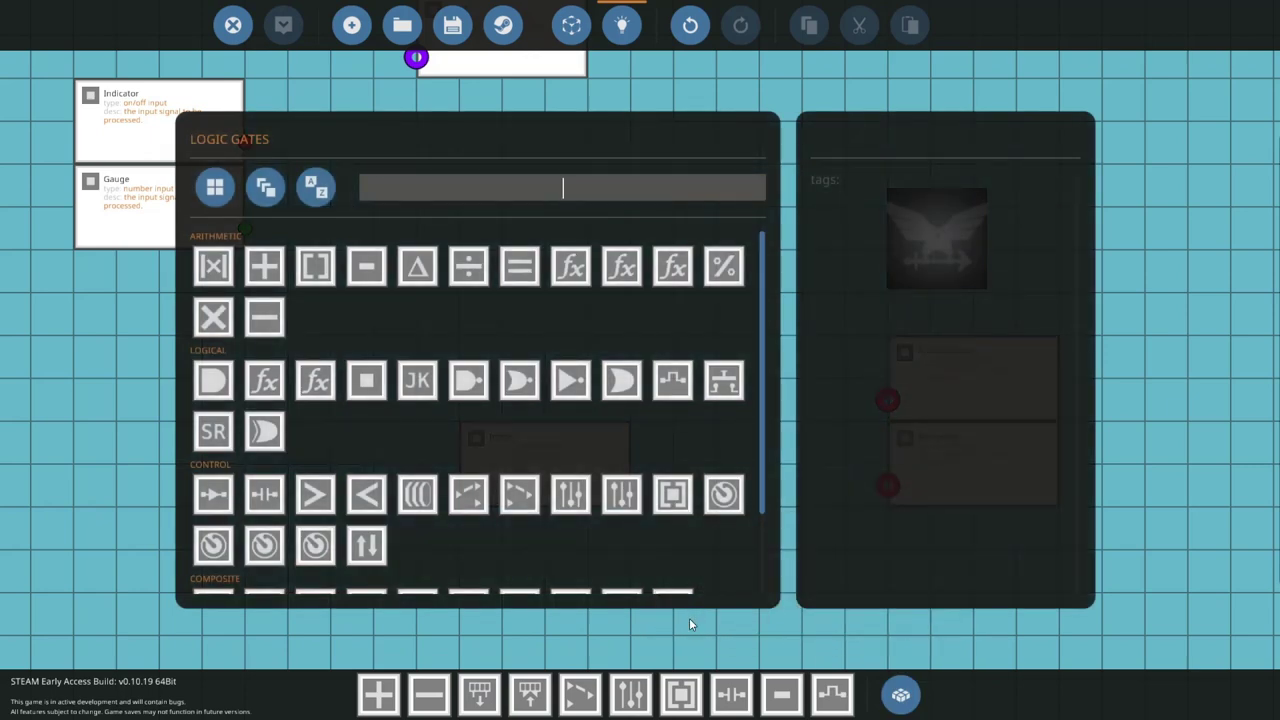
text(comp)
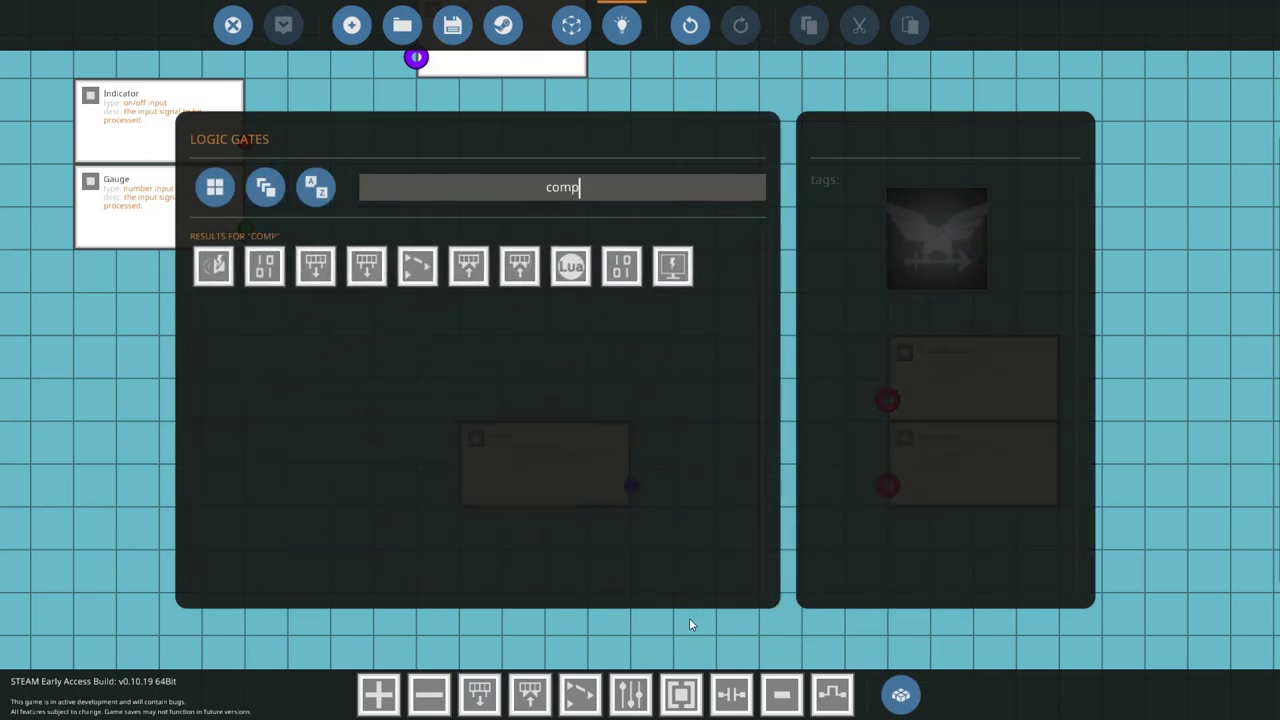
text(osite)
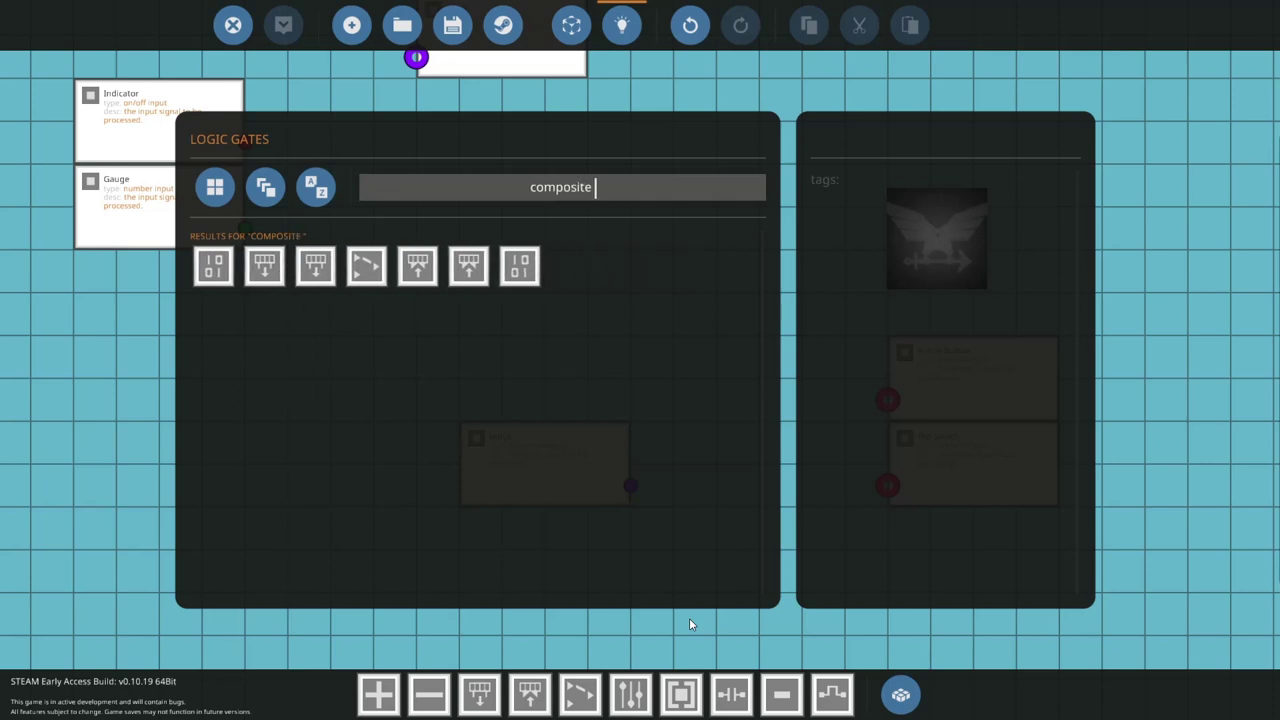
text( read)
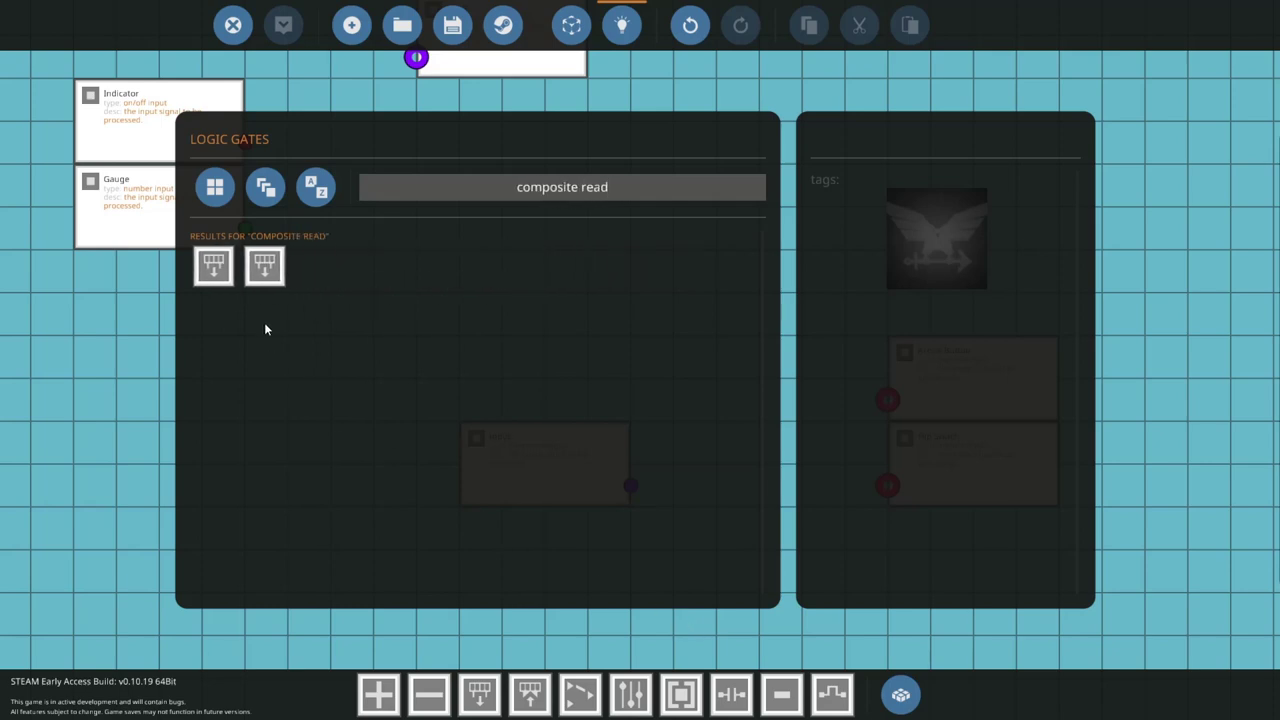
click(213, 262)
click(213, 262)
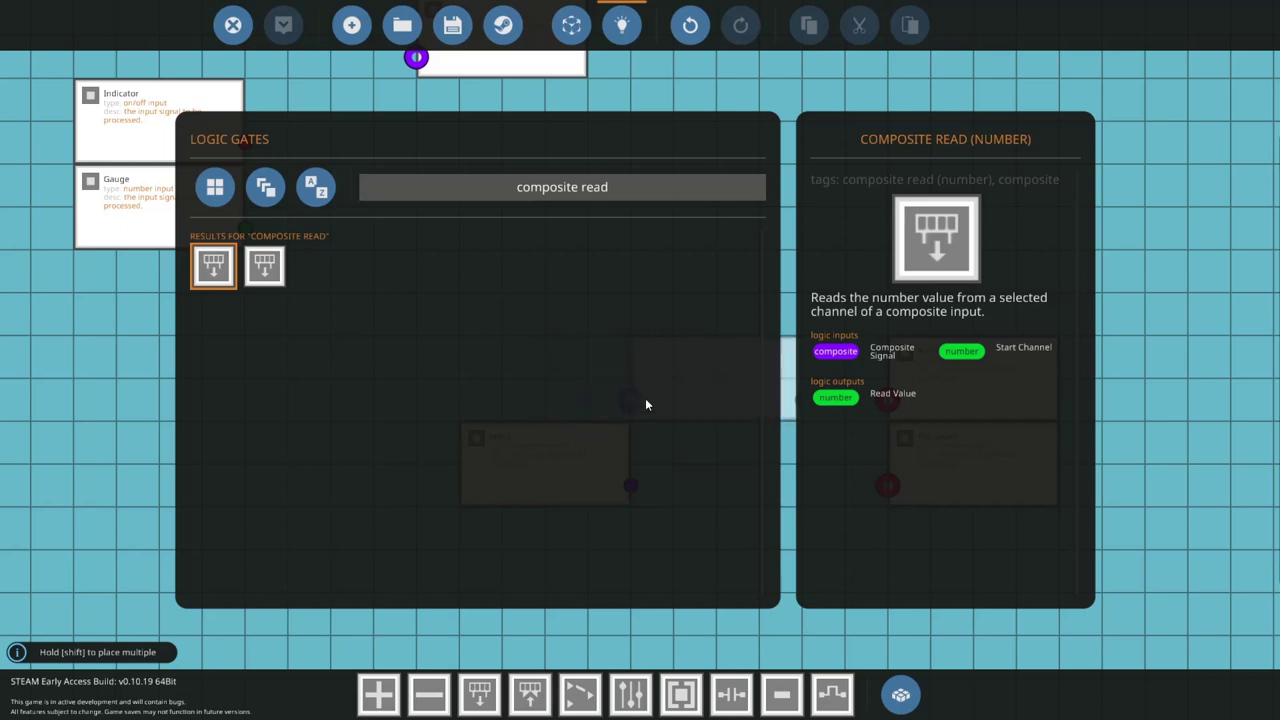
click(593, 637)
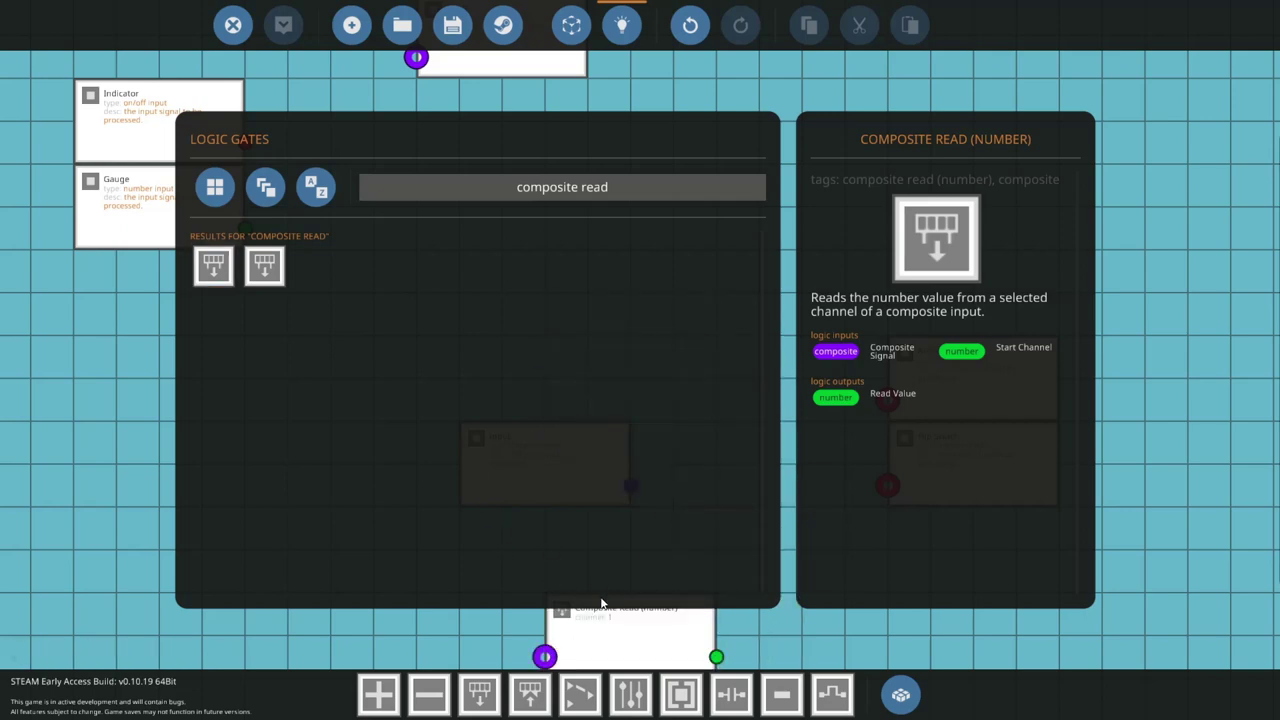
click(636, 628)
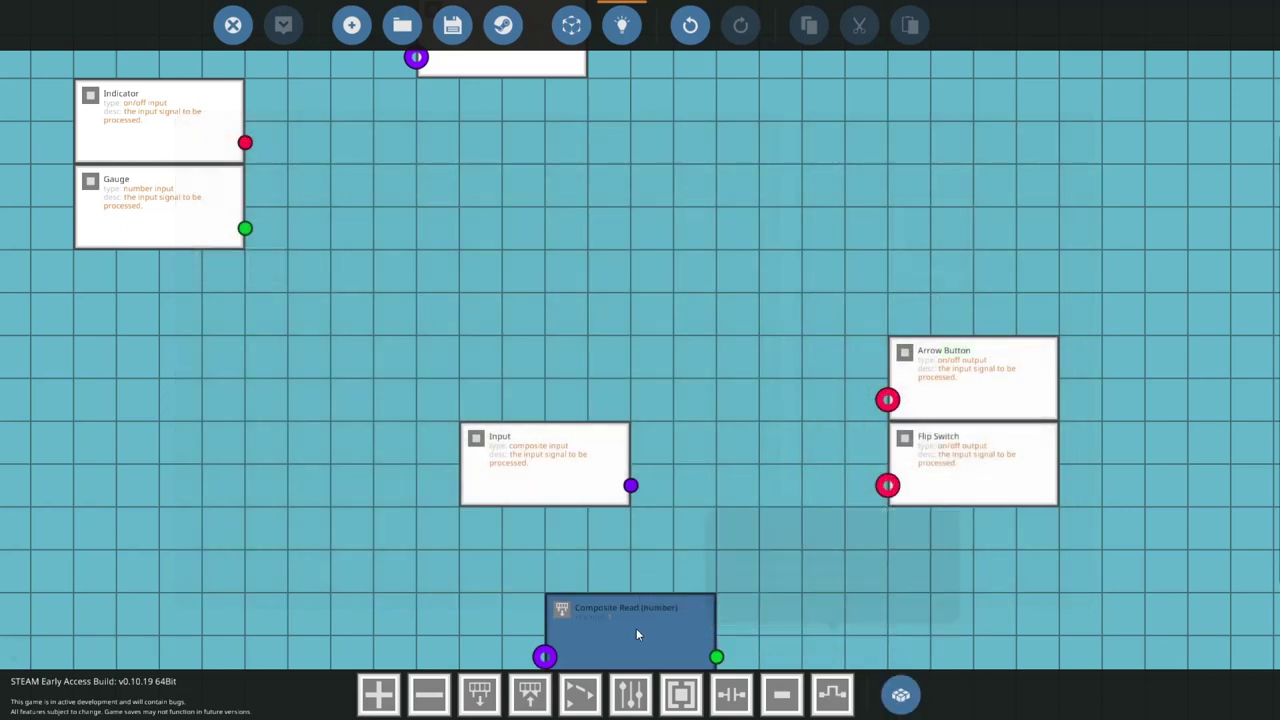
drag(435, 393, 404, 250)
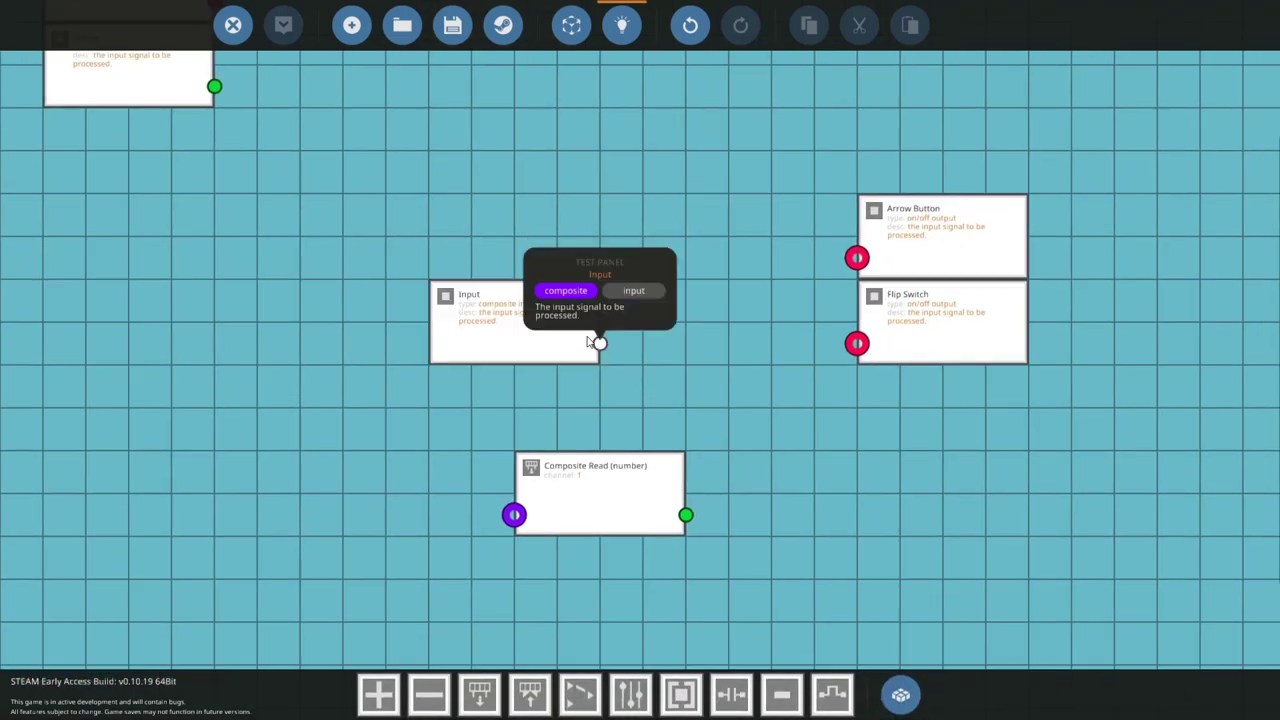
drag(599, 343, 515, 515)
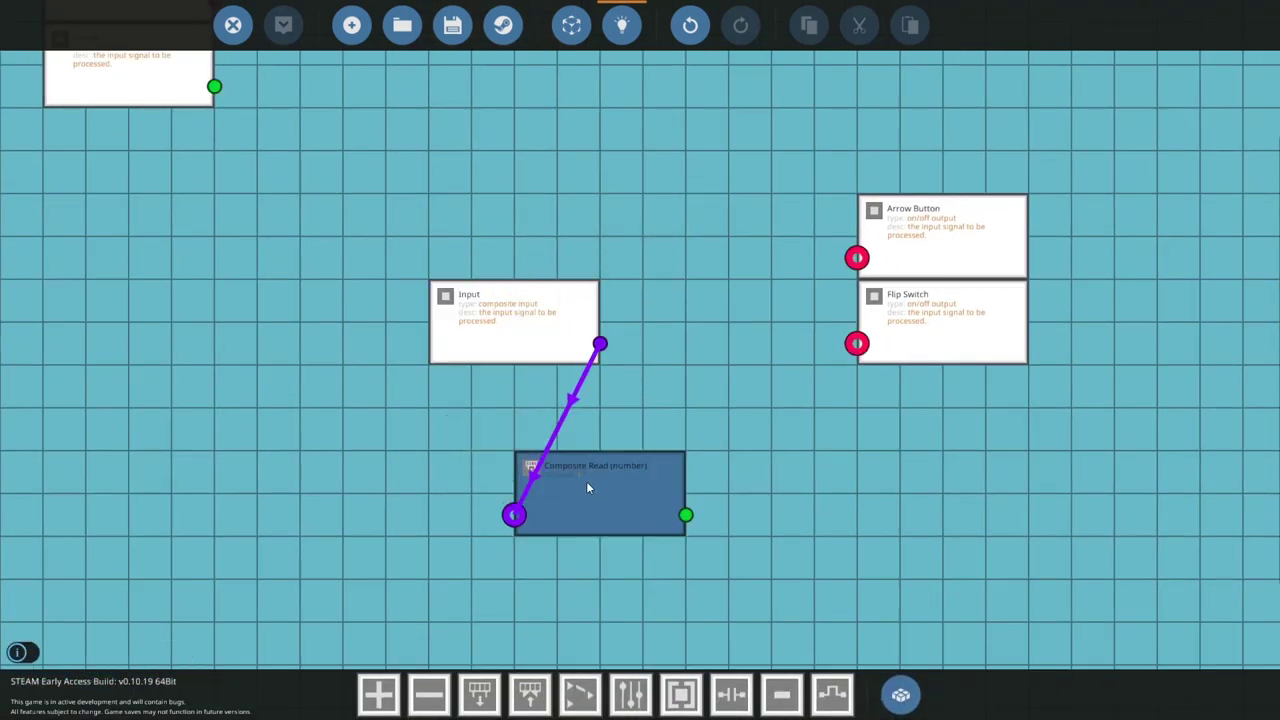
click(609, 497)
click(801, 561)
click(597, 487)
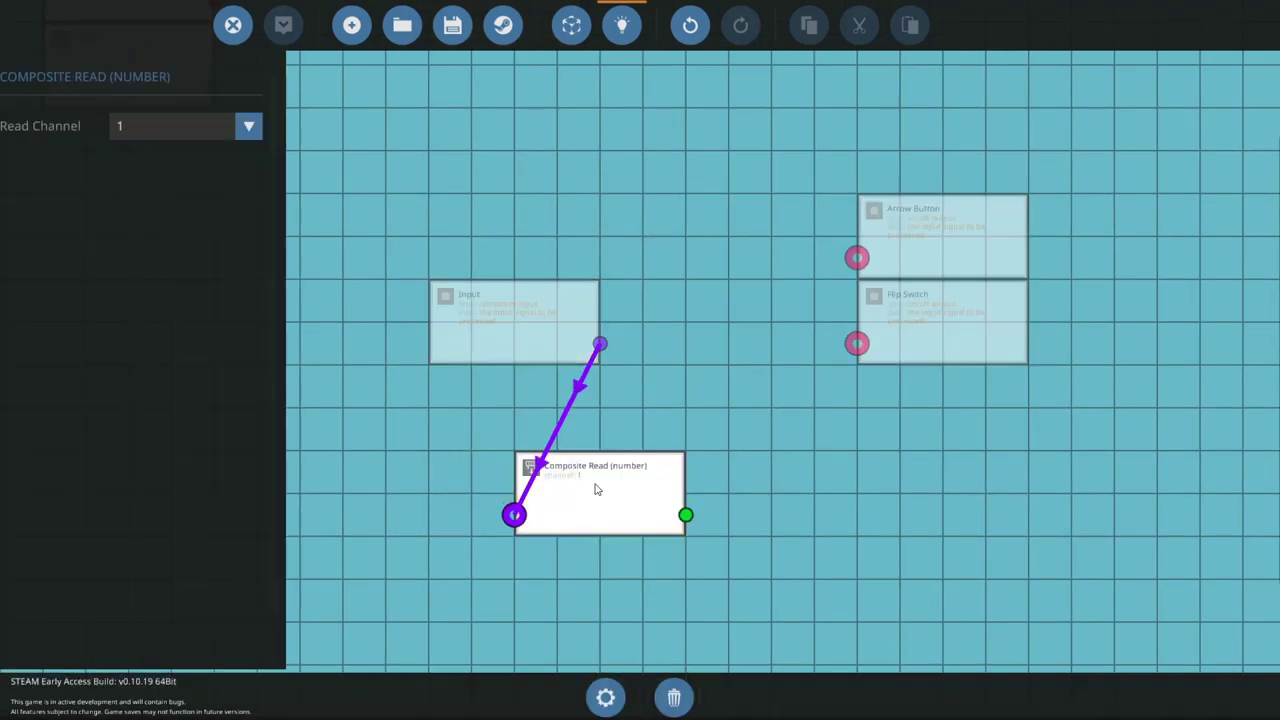
click(765, 524)
click(642, 505)
key(Delete)
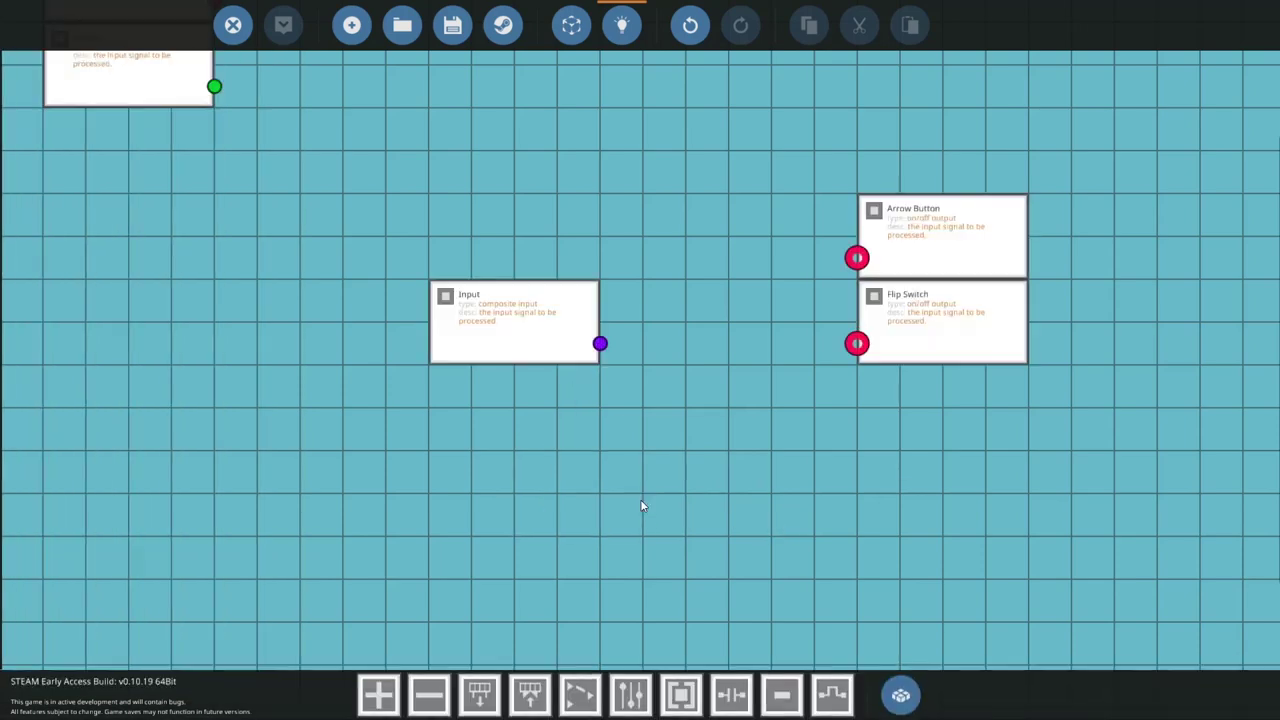
- Add two Composite Read (on/off) gates, stacked between the composite input node and the Arrow Button and Flip Switch nodes
click(900, 694)
click(264, 265)
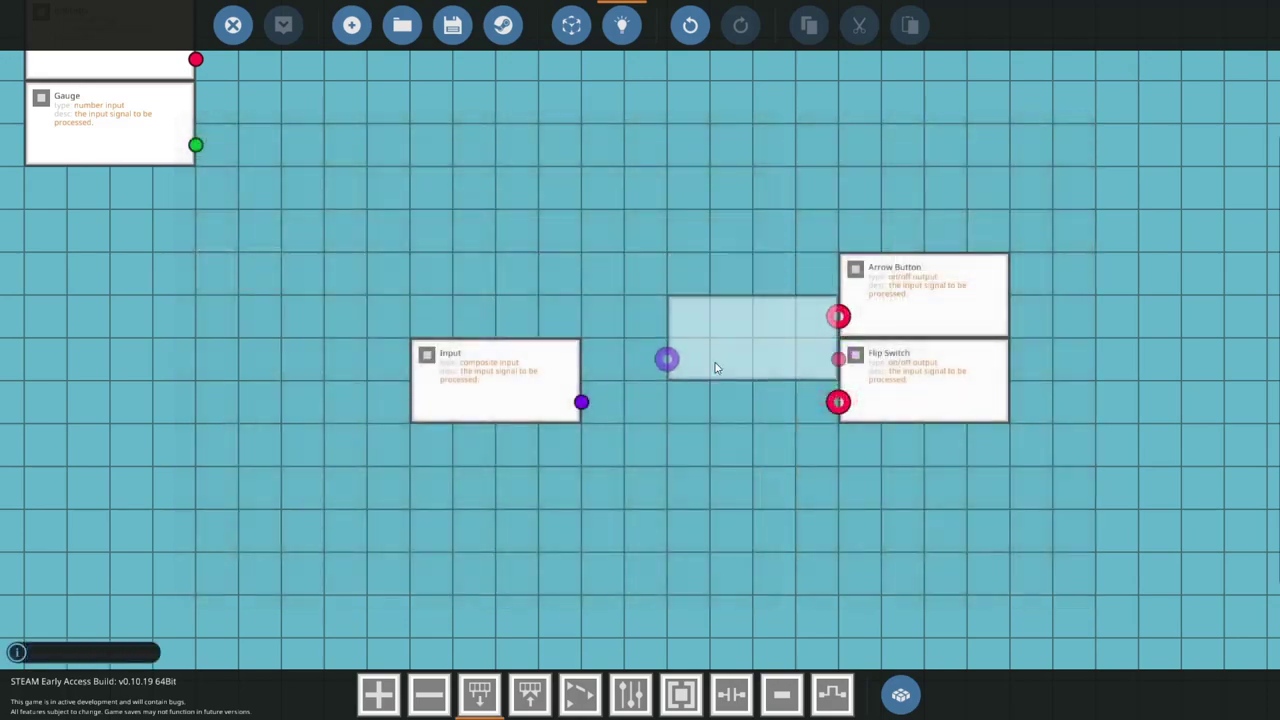
click(637, 316)
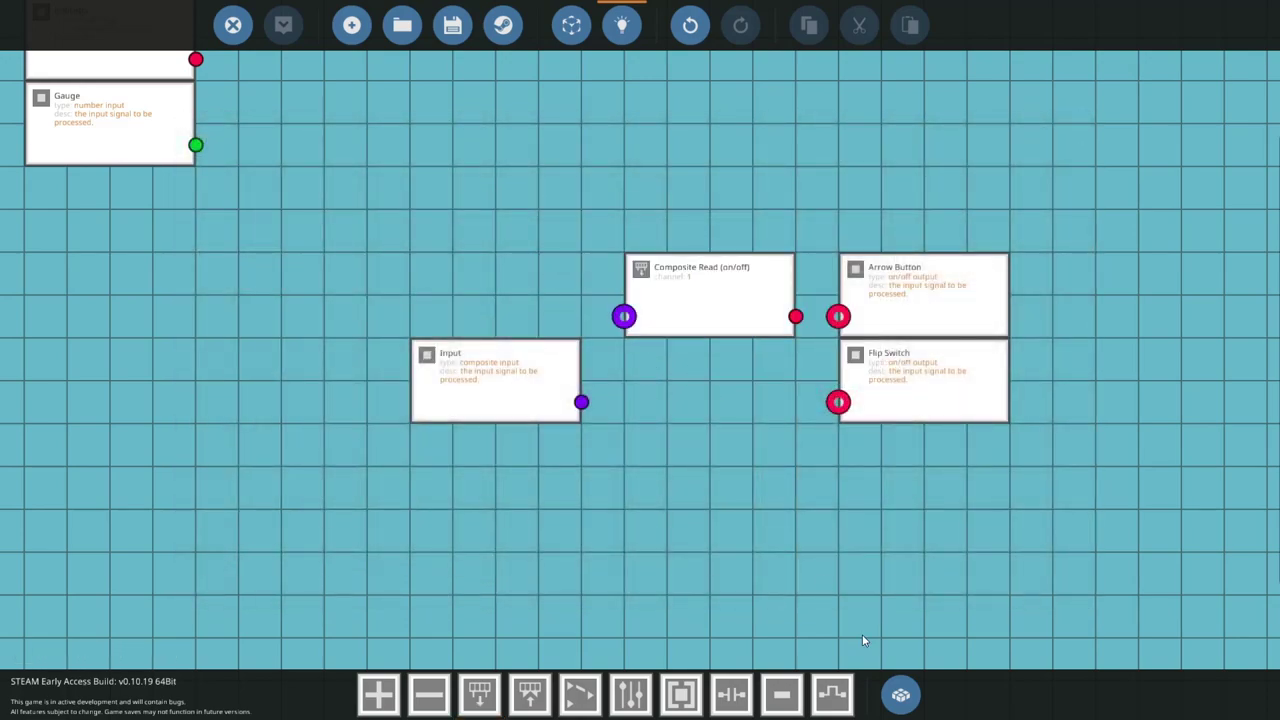
click(901, 678)
click(266, 263)
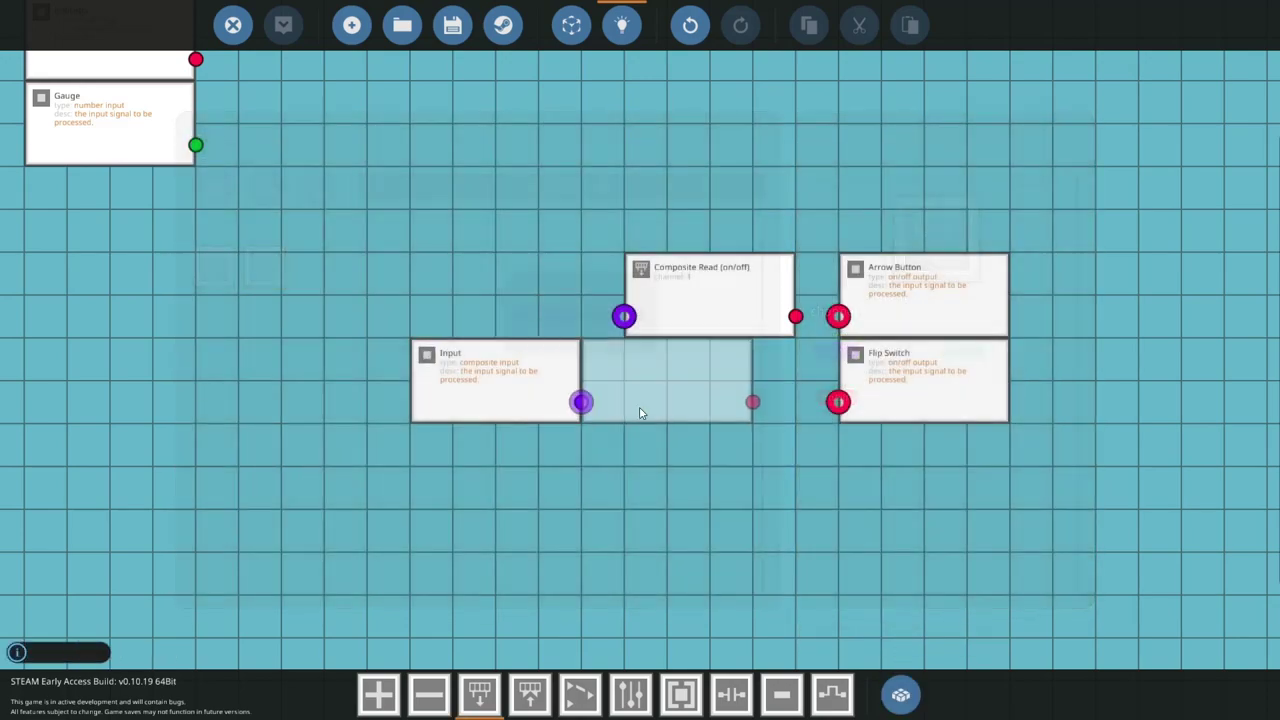
click(667, 425)
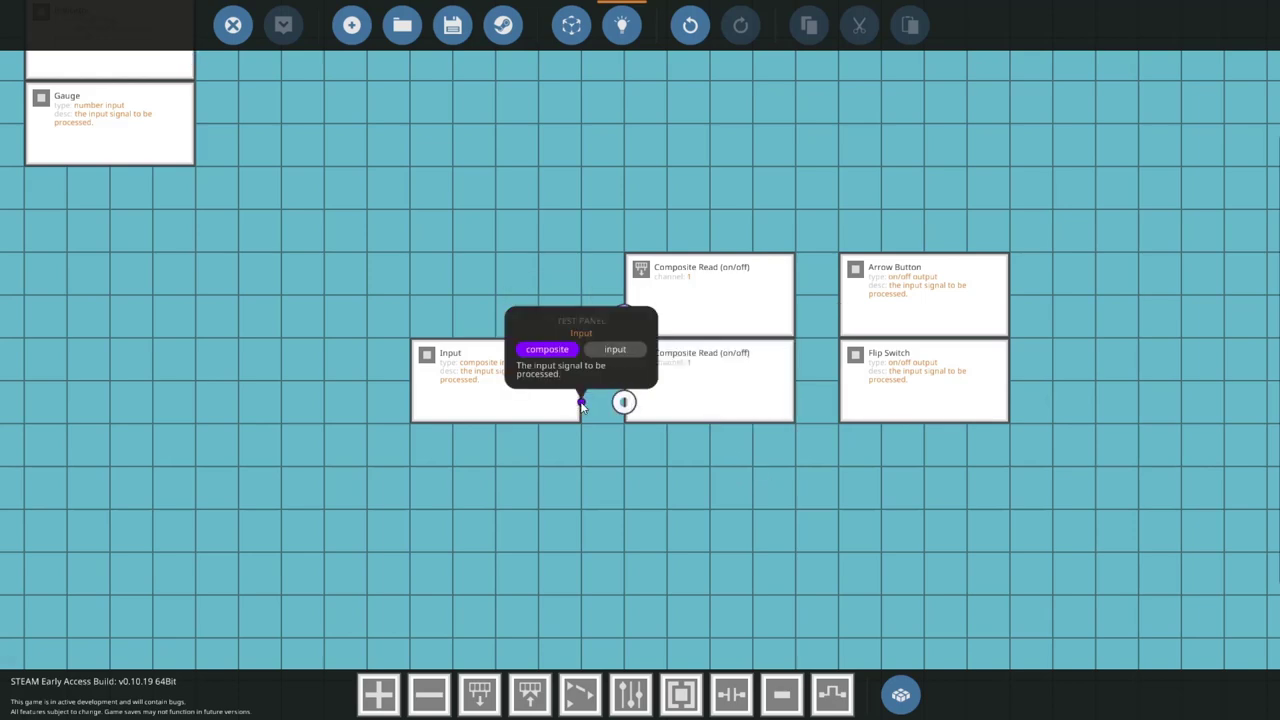
- Wire the composite input through the two read gates to Arrow Button and Flip Switch, and set the Flip Switch gate's read channel to 2
drag(580, 401, 623, 401)
drag(795, 402, 840, 405)
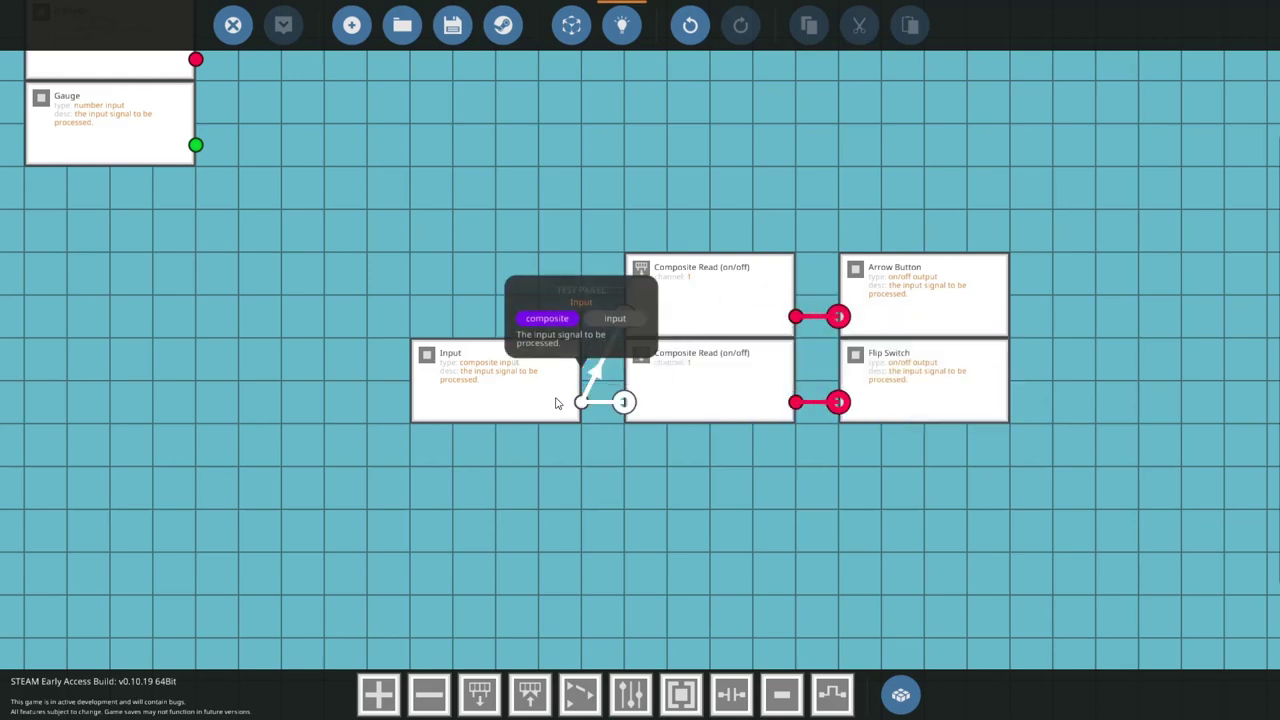
click(736, 398)
click(231, 127)
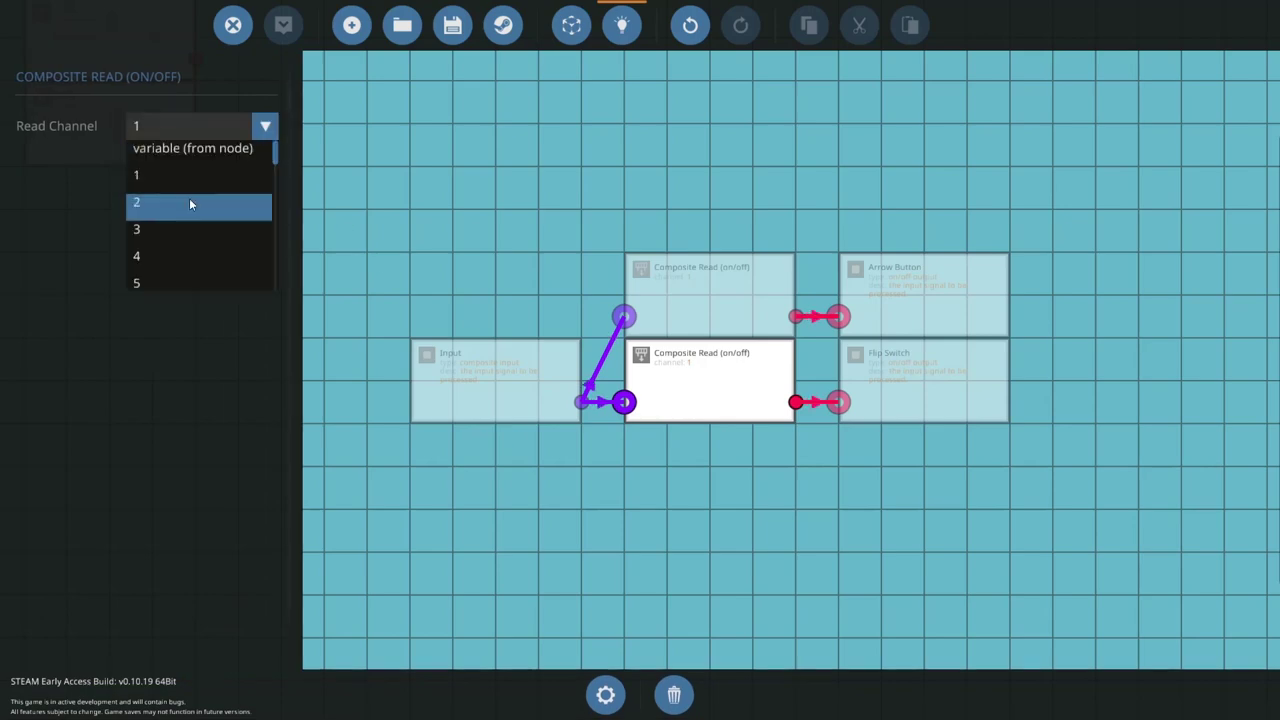
click(189, 205)
click(470, 210)
- Find the "composite write" gates and place a Composite Write (number) gate just right of the Indicator and Gauge nodes
drag(521, 209, 607, 358)
drag(540, 204, 632, 292)
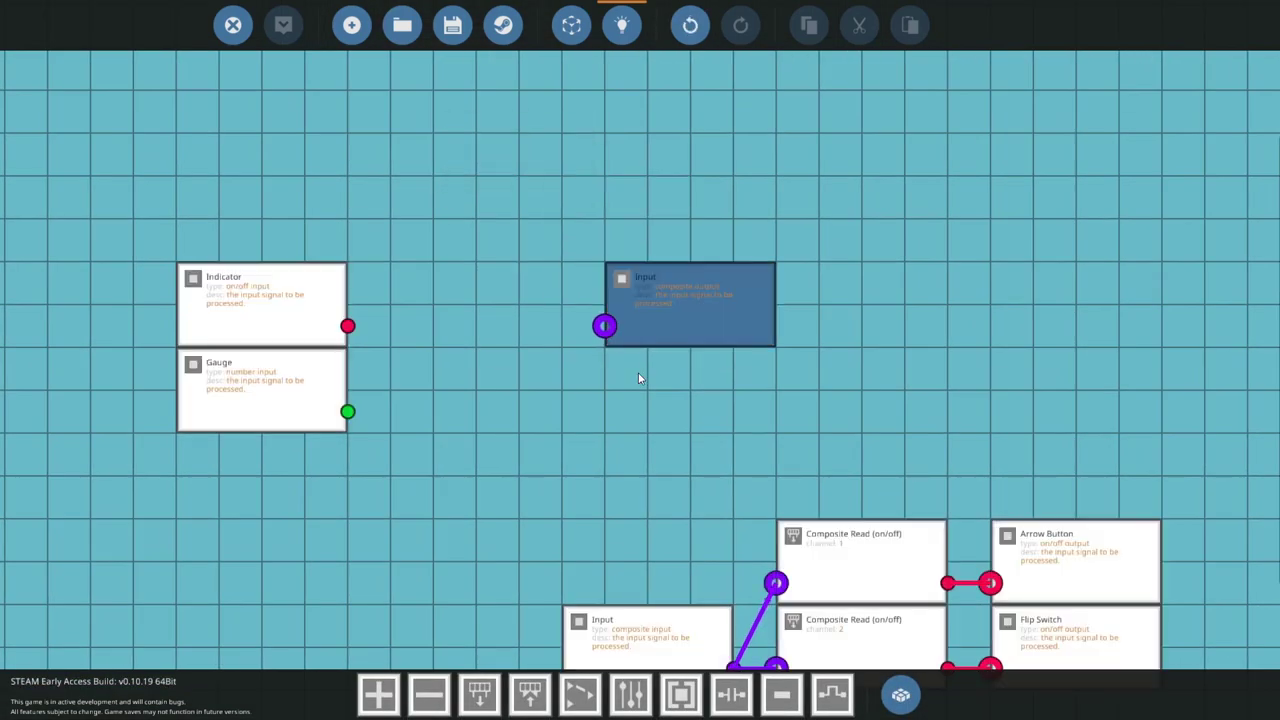
click(899, 694)
key(BackSpace)
text(com)
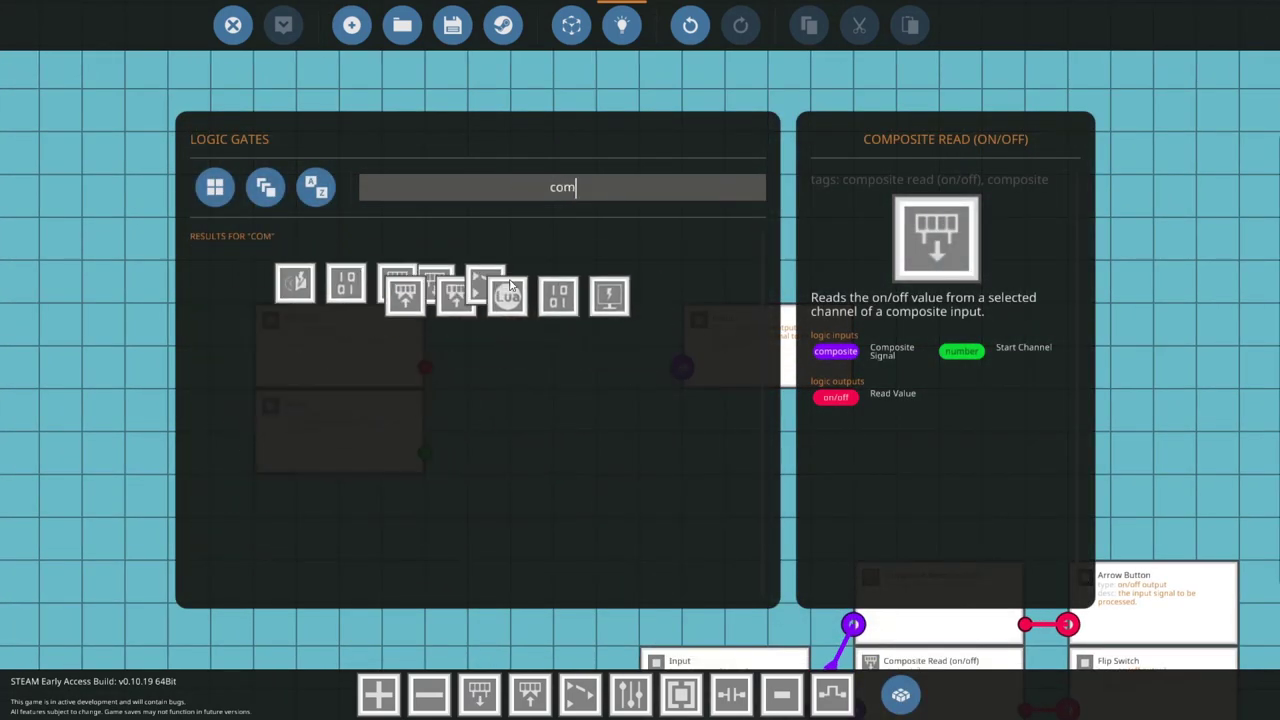
text(posite w)
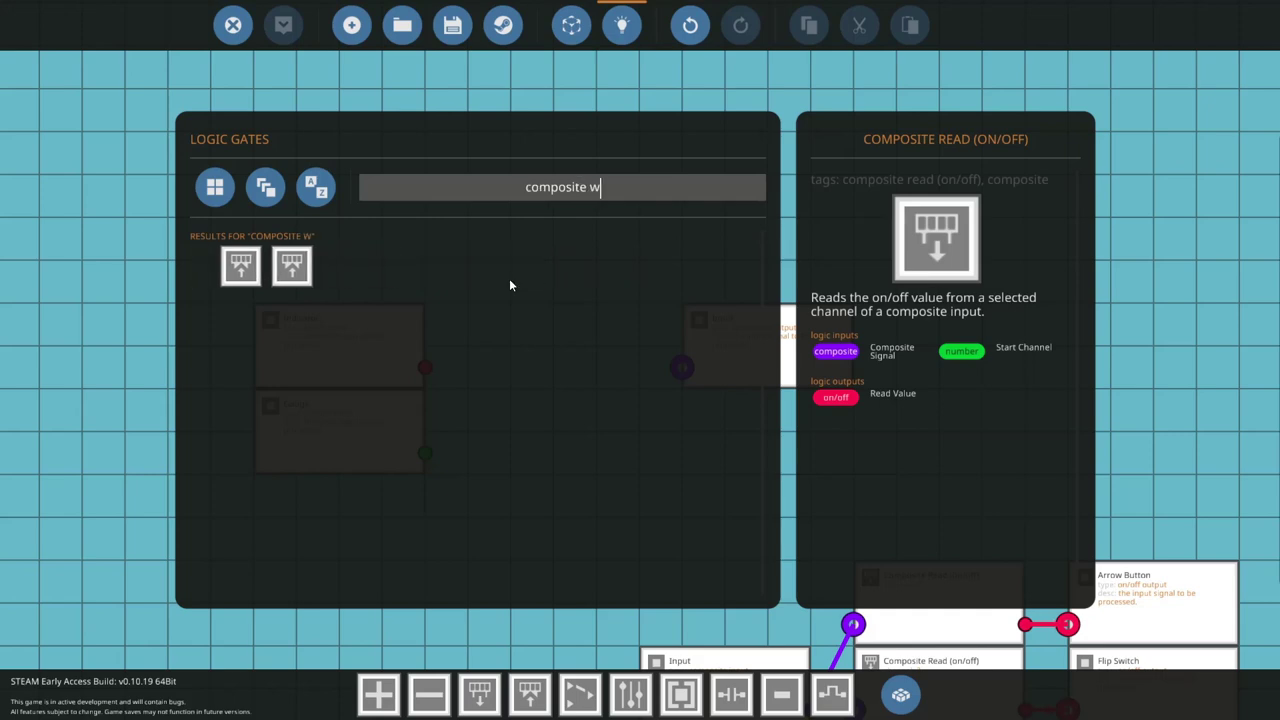
text(rite)
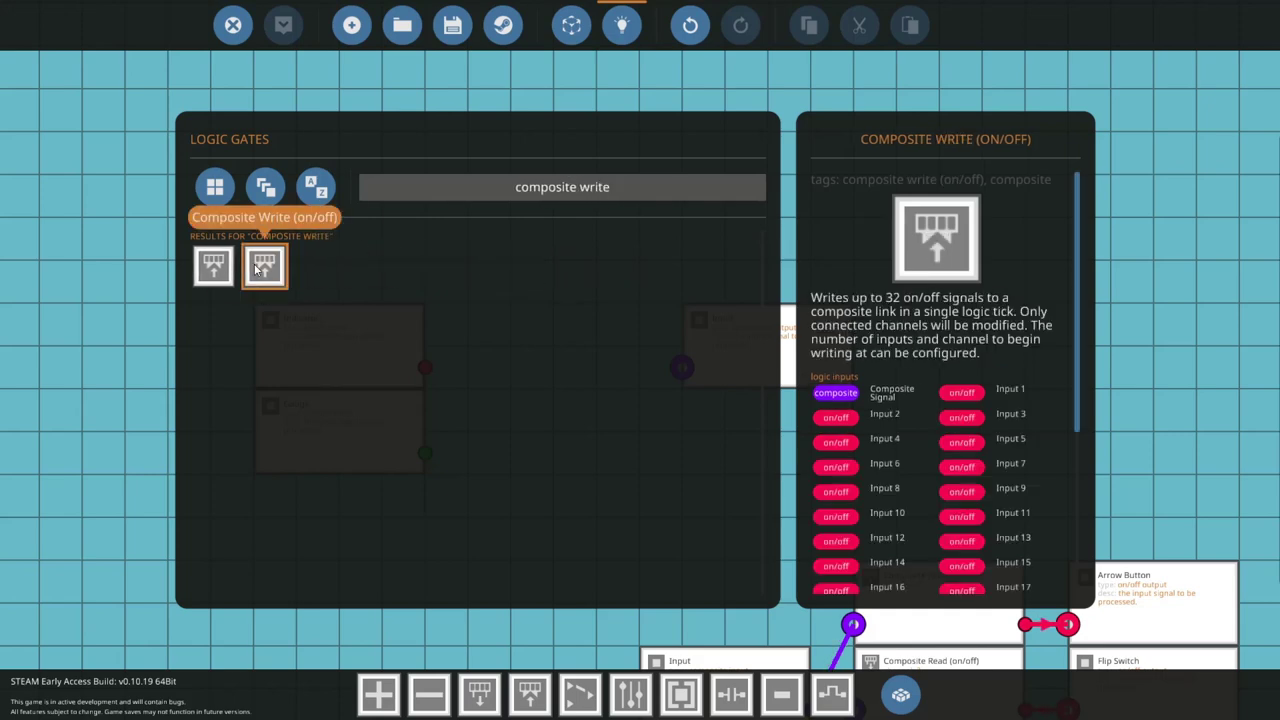
click(213, 265)
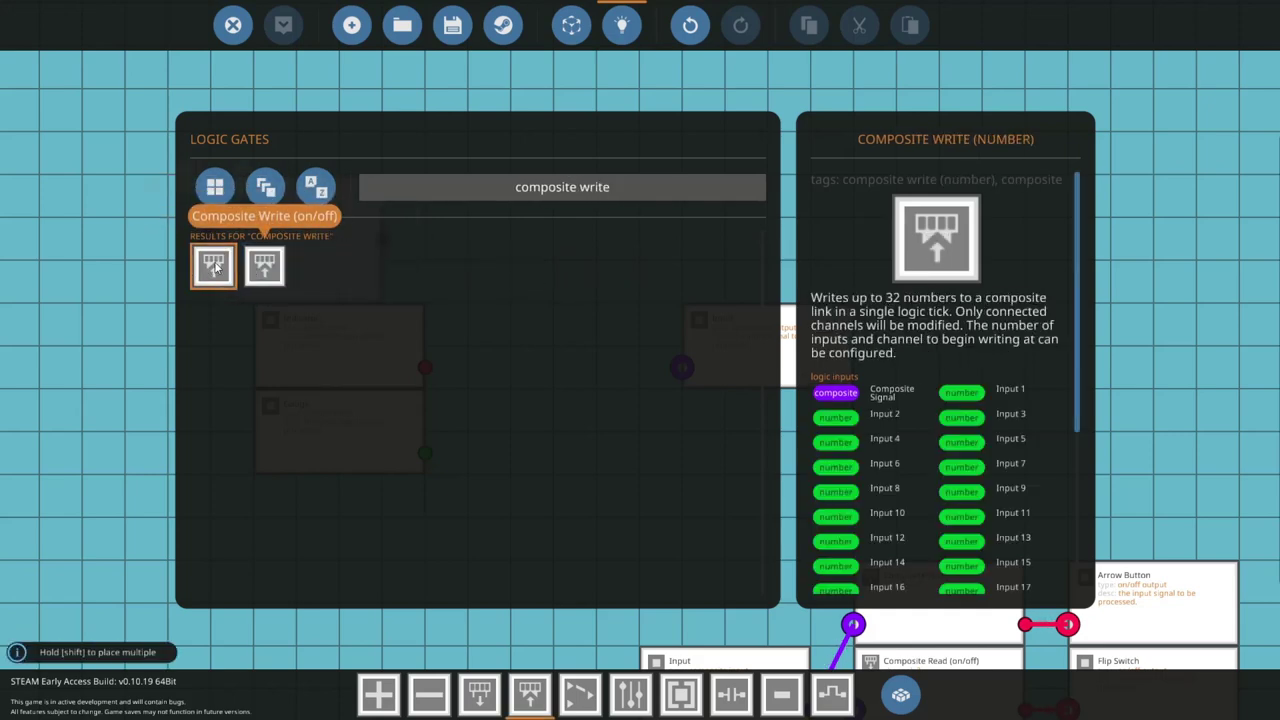
click(213, 265)
click(491, 466)
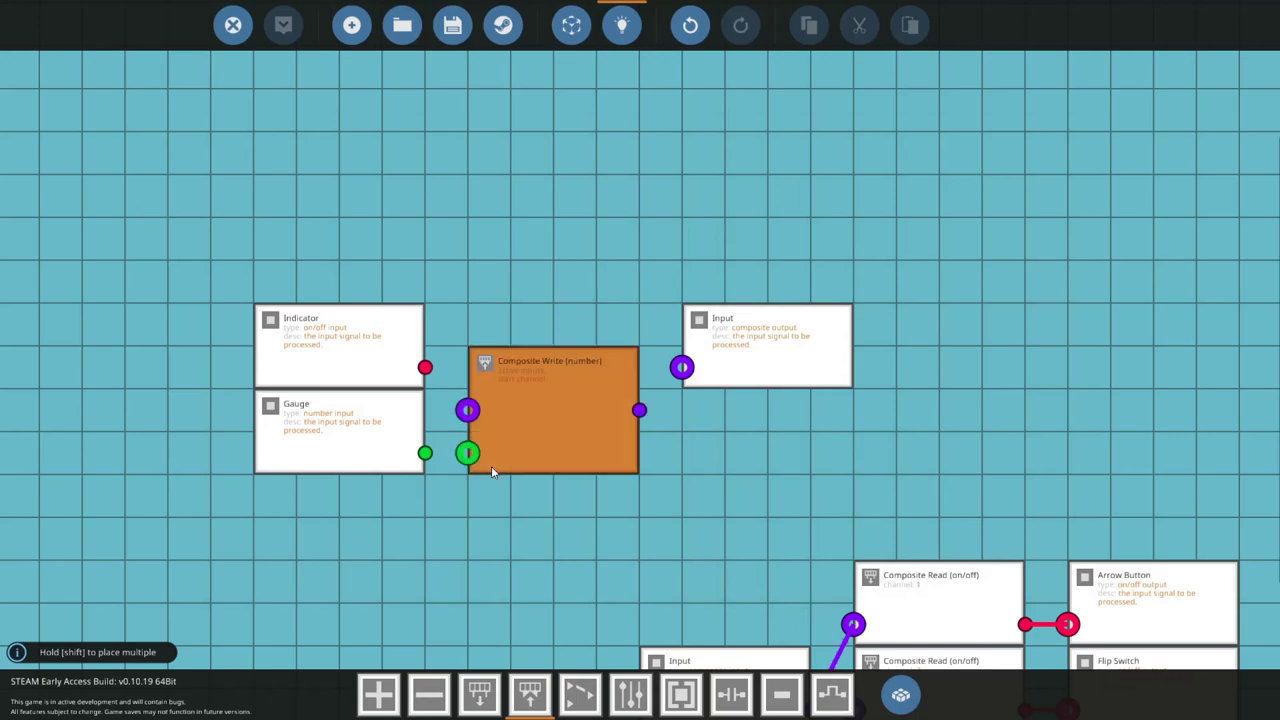
- Add a Composite Write (on/off) gate above the number write gate, and wire Gauge and Indicator to their matching write gates
drag(790, 349, 878, 350)
click(901, 695)
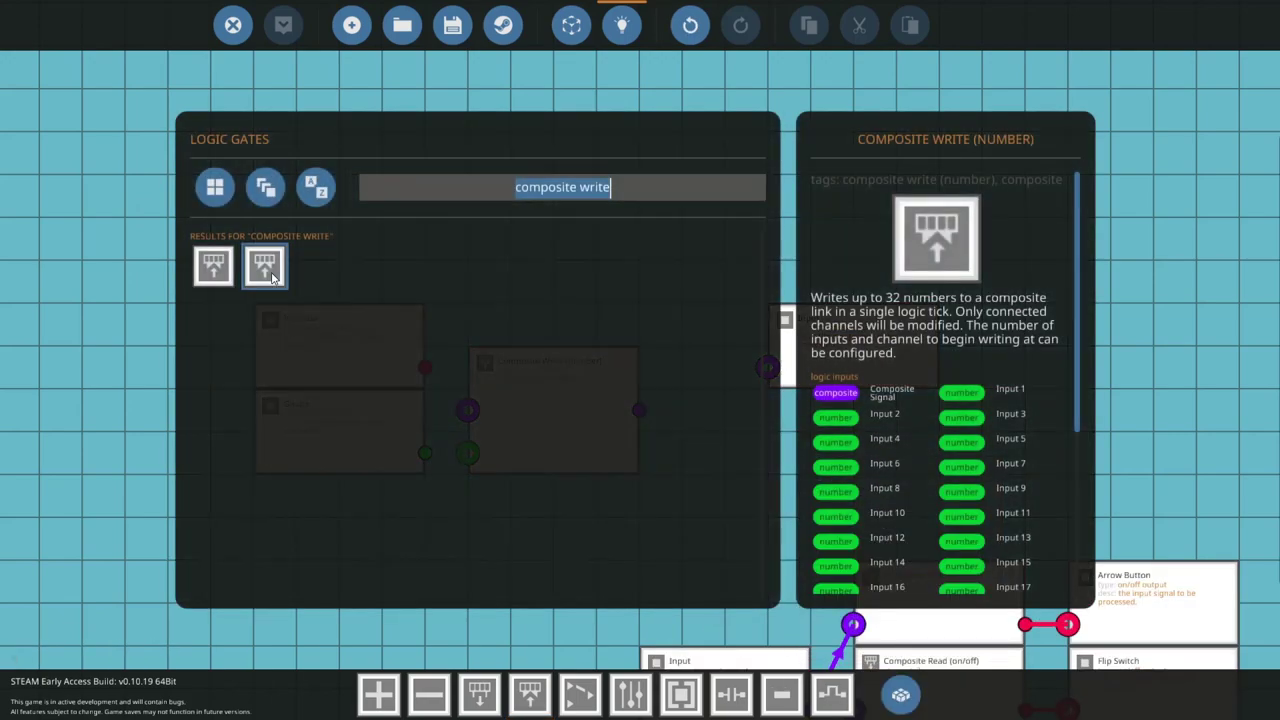
click(279, 279)
click(510, 302)
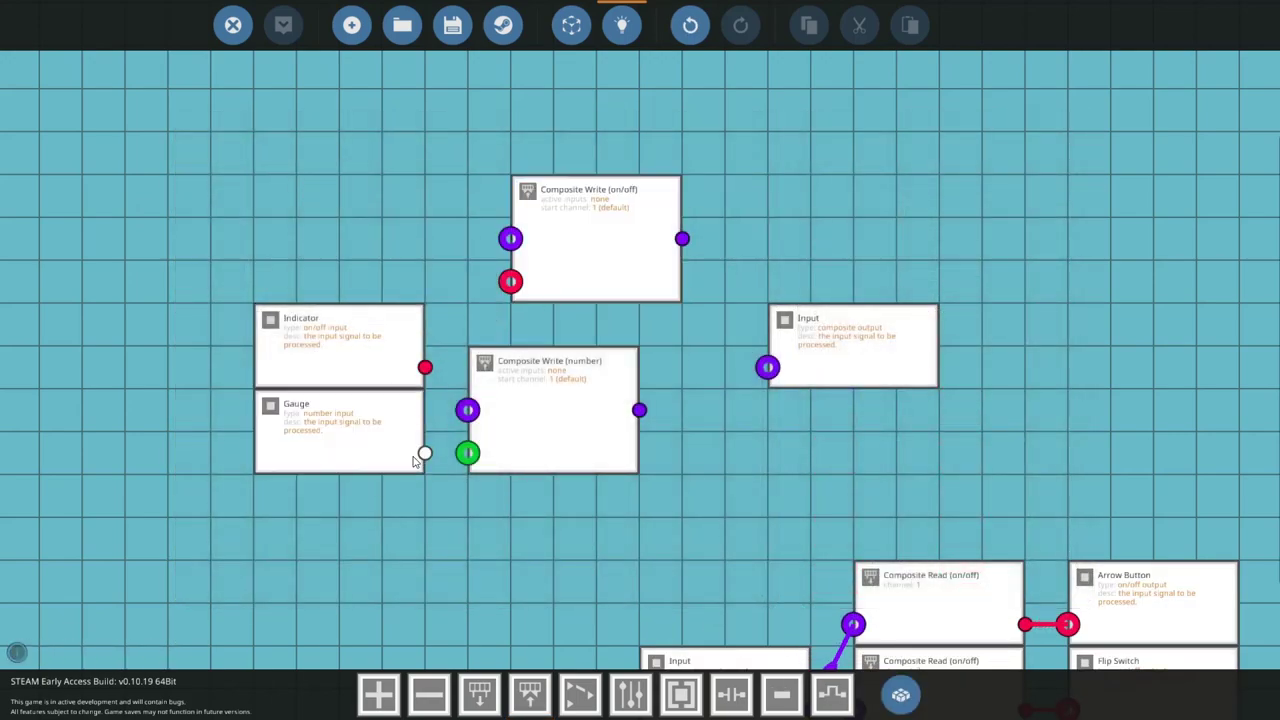
drag(424, 453, 467, 453)
drag(425, 367, 510, 281)
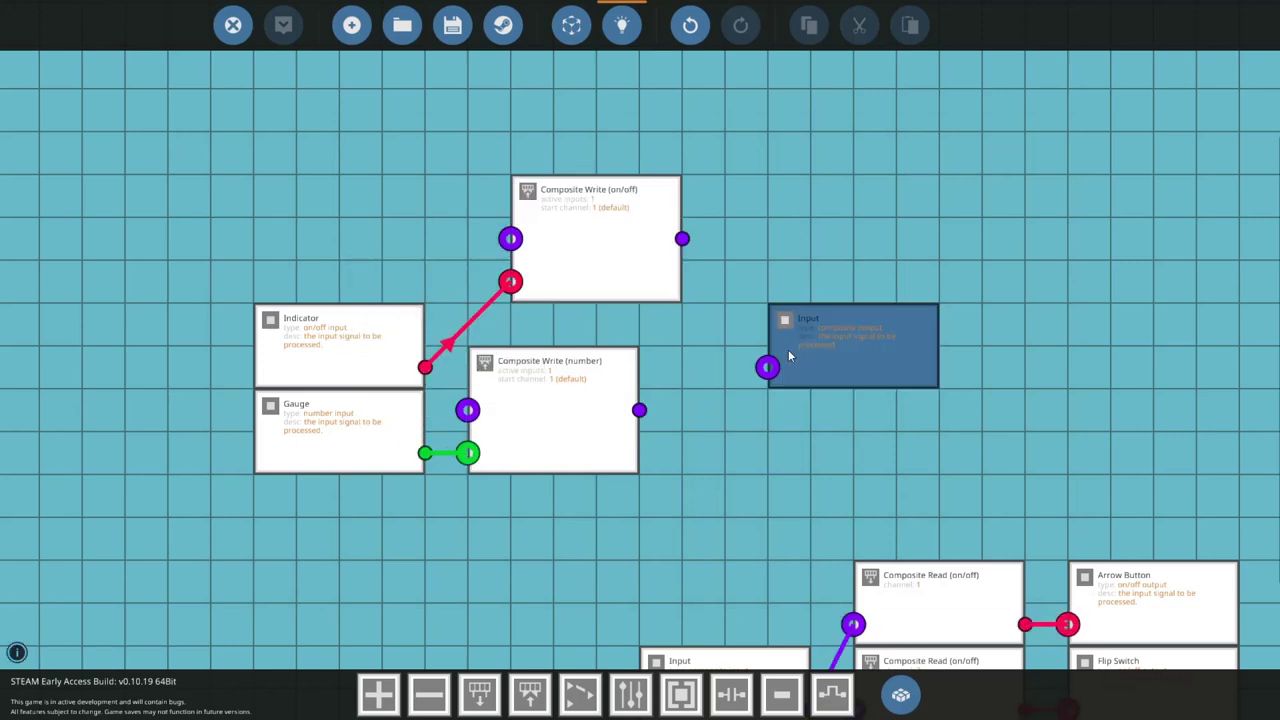
- Line up the number write gate, on/off write gate and composite output node in a row, and chain their composite connections in that order
drag(790, 351, 961, 351)
drag(648, 247, 857, 424)
drag(600, 426, 601, 383)
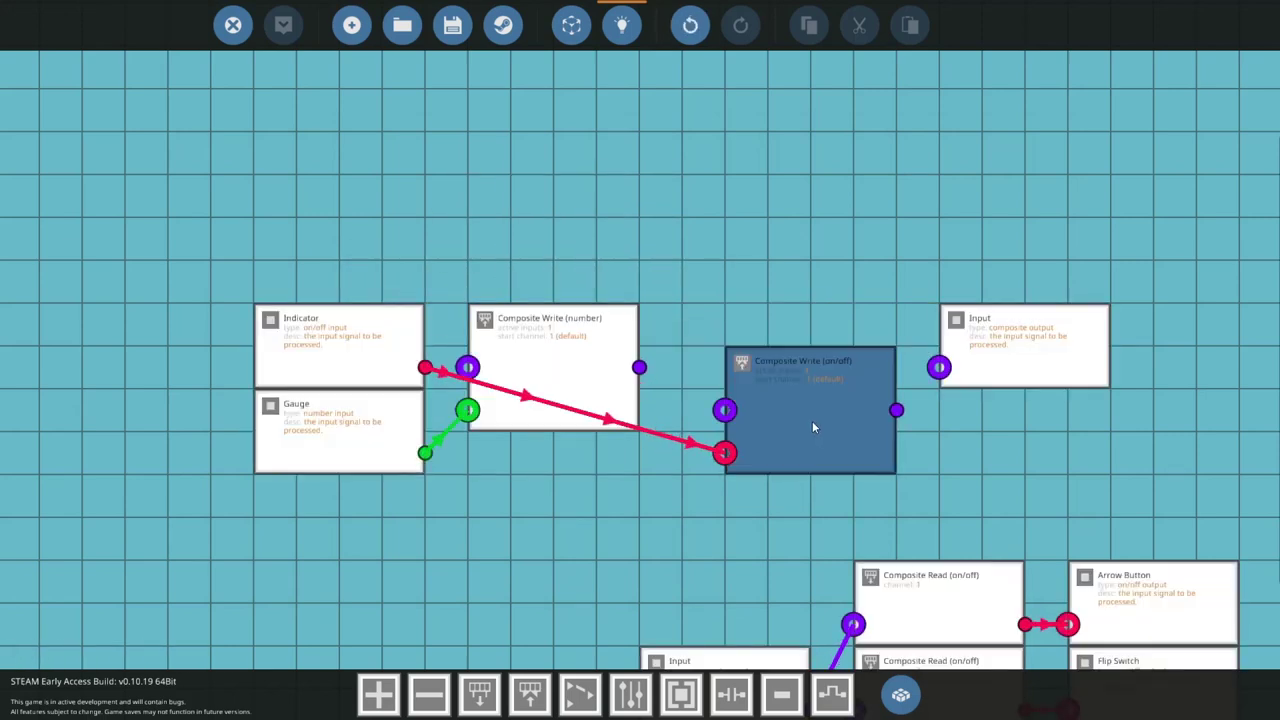
drag(757, 380, 713, 336)
drag(985, 360, 946, 356)
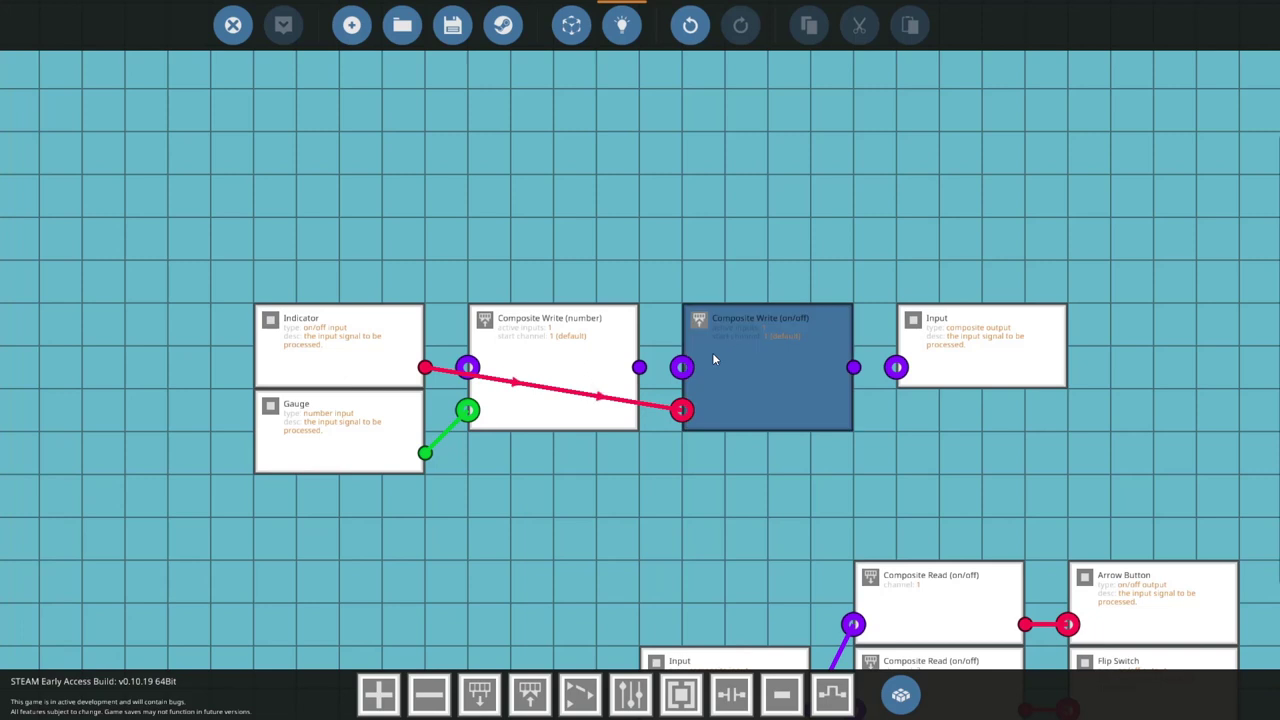
drag(682, 367, 640, 367)
drag(853, 367, 896, 367)
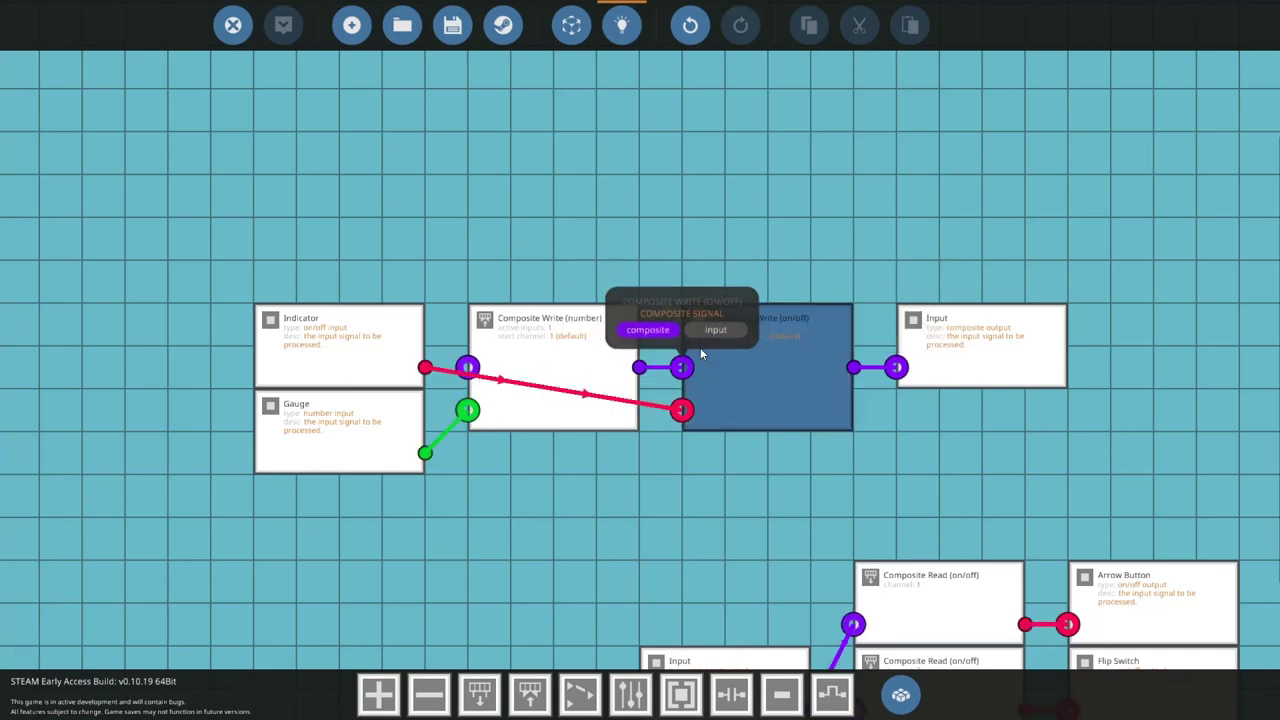
- Try a channel count of 2 on the Composite Write (number) gate, and return it to 1
click(579, 331)
click(579, 330)
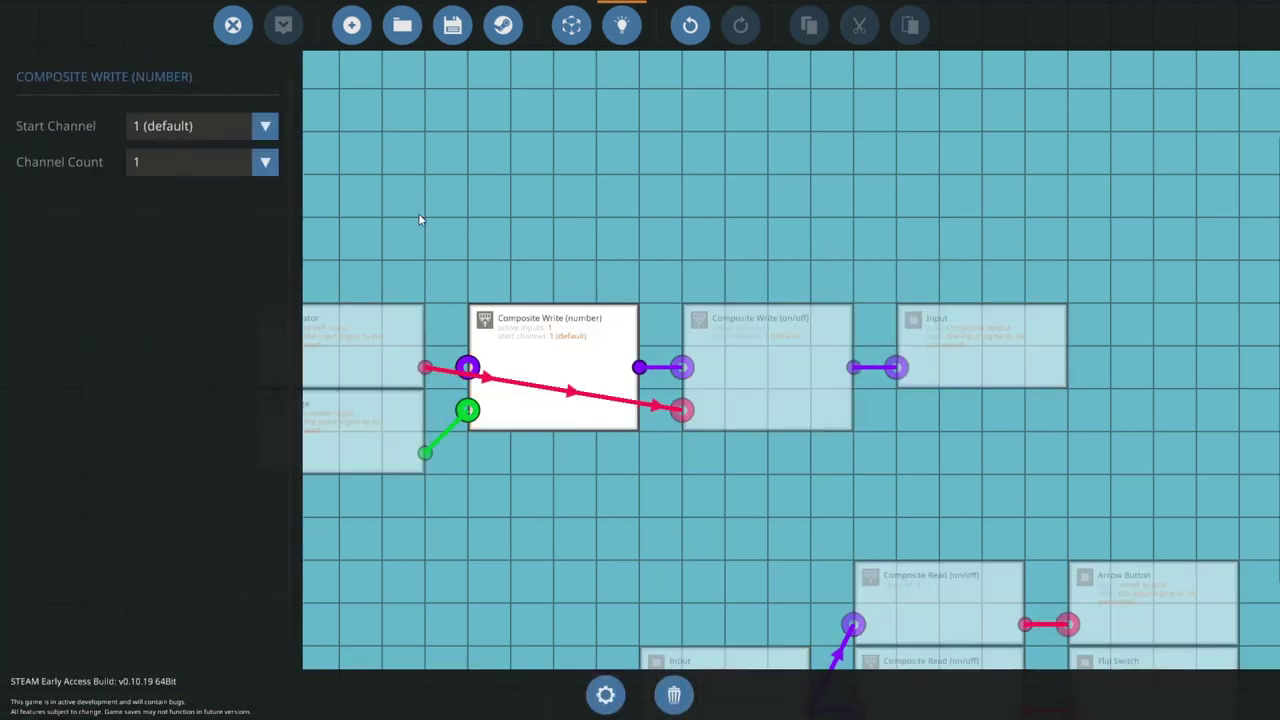
click(203, 170)
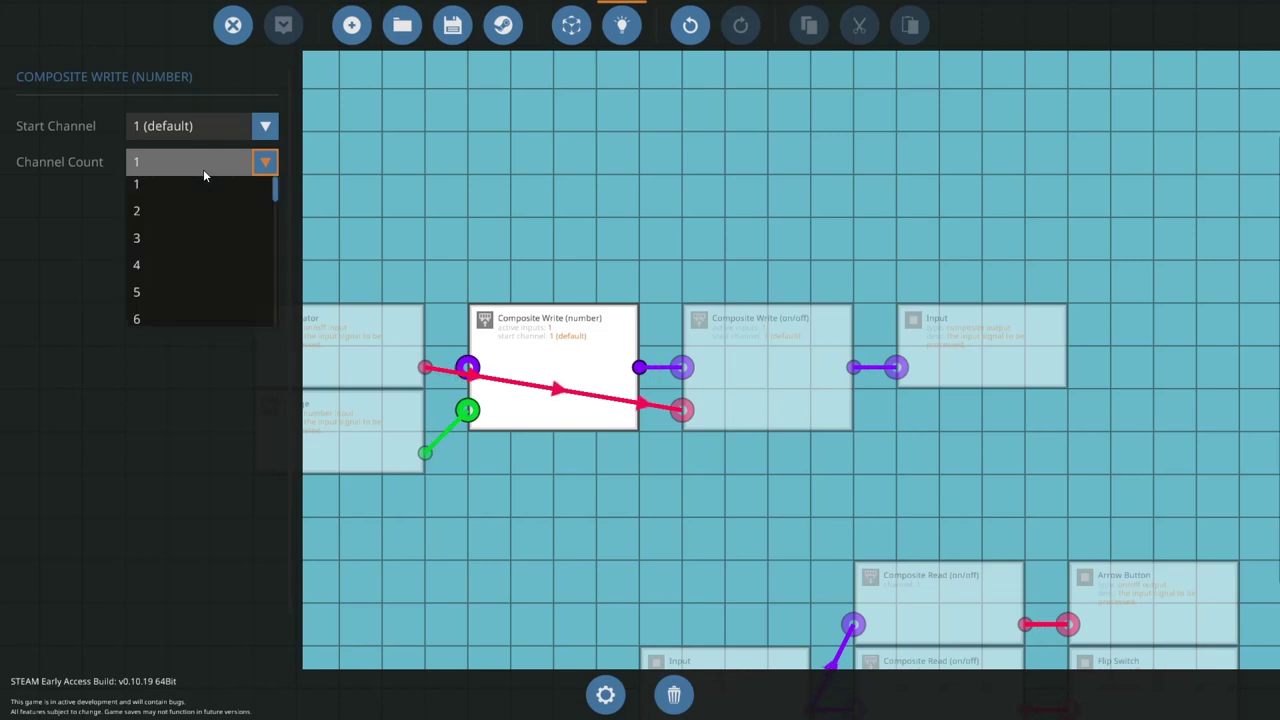
click(189, 243)
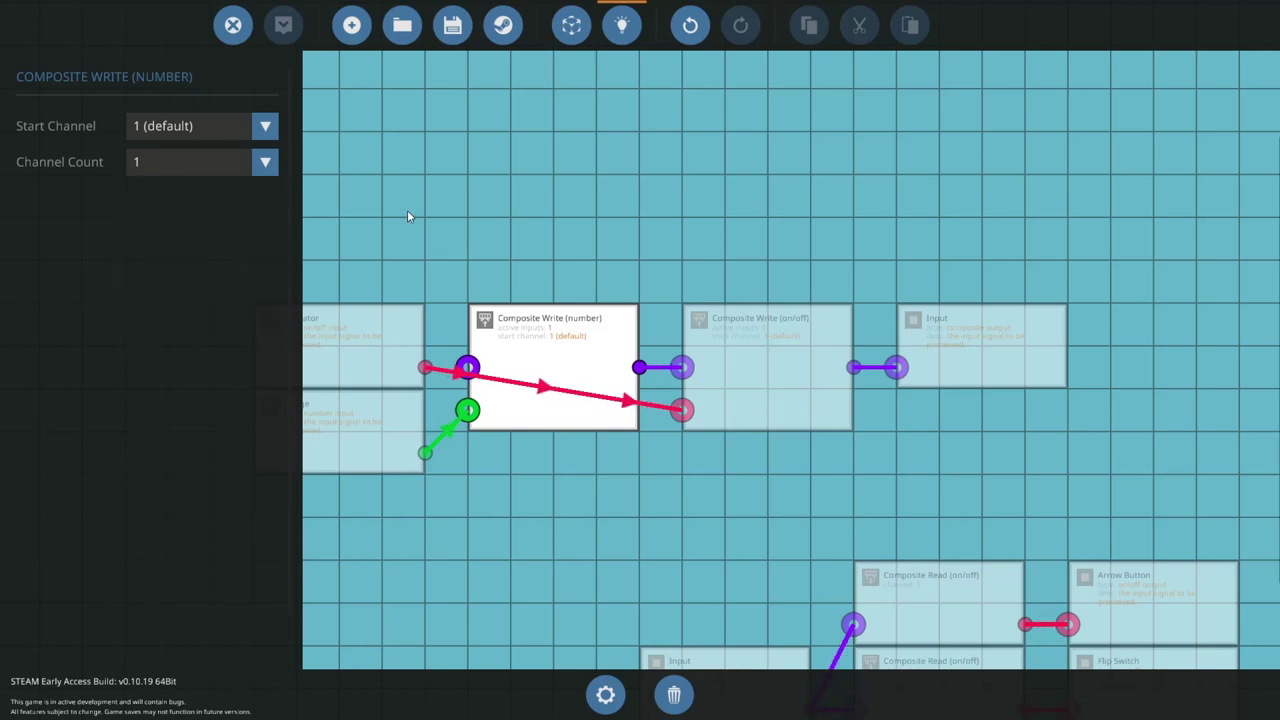
click(462, 243)
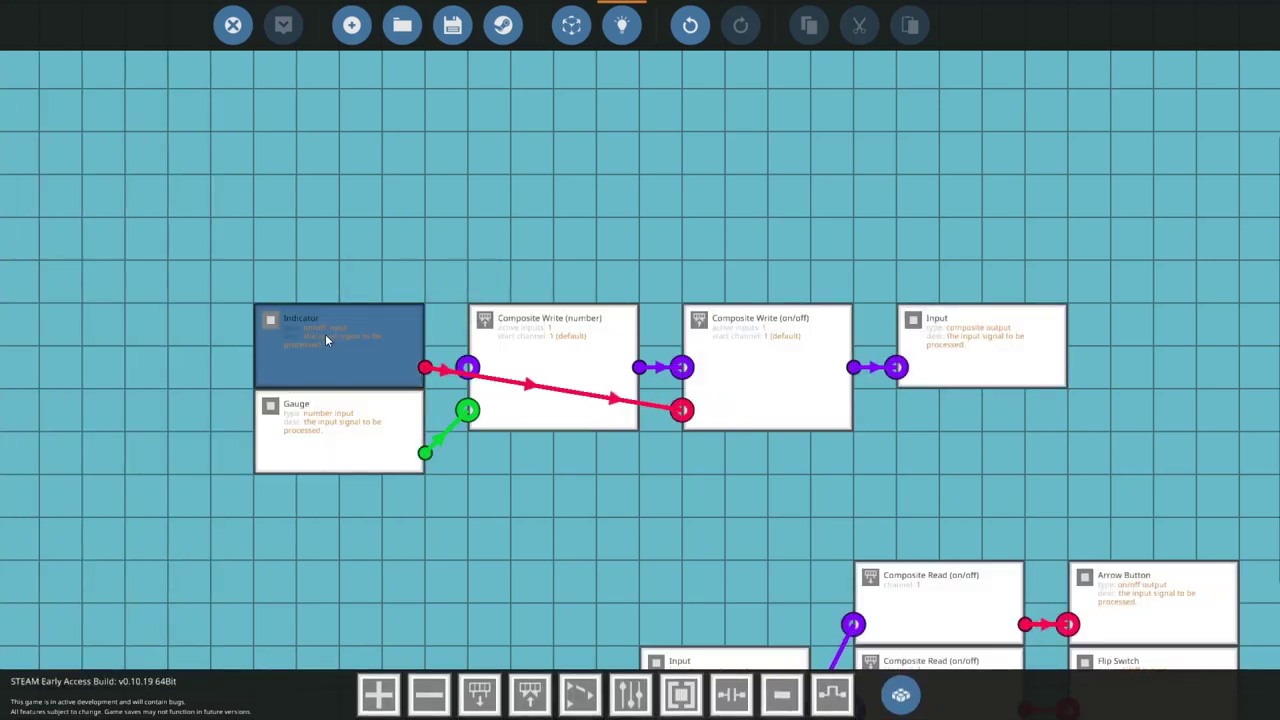
click(536, 366)
click(130, 162)
click(156, 210)
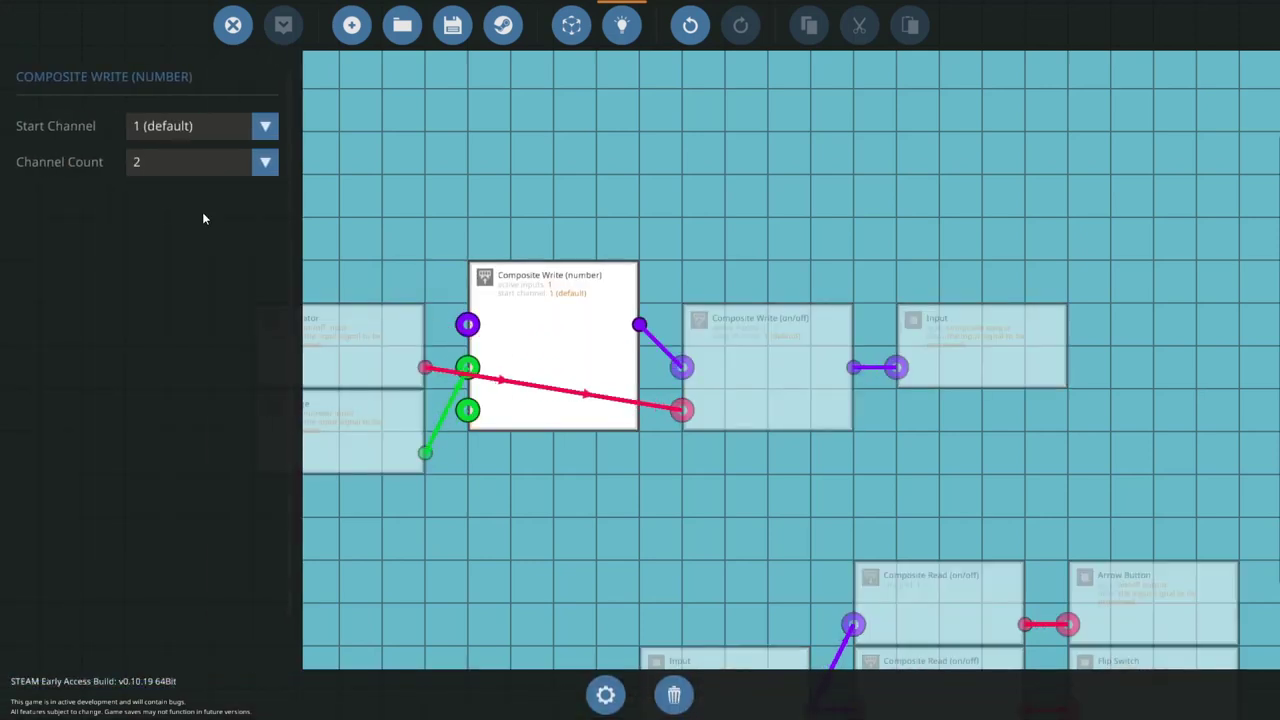
click(513, 291)
click(536, 429)
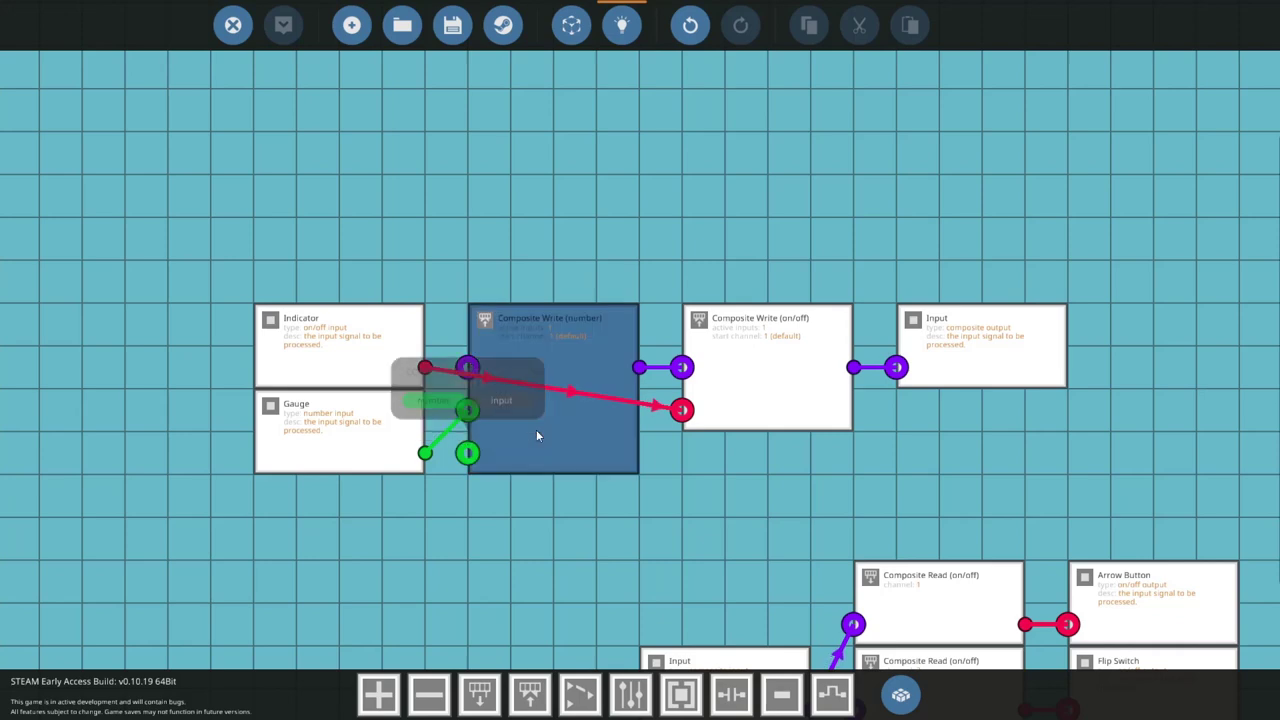
click(185, 162)
click(190, 187)
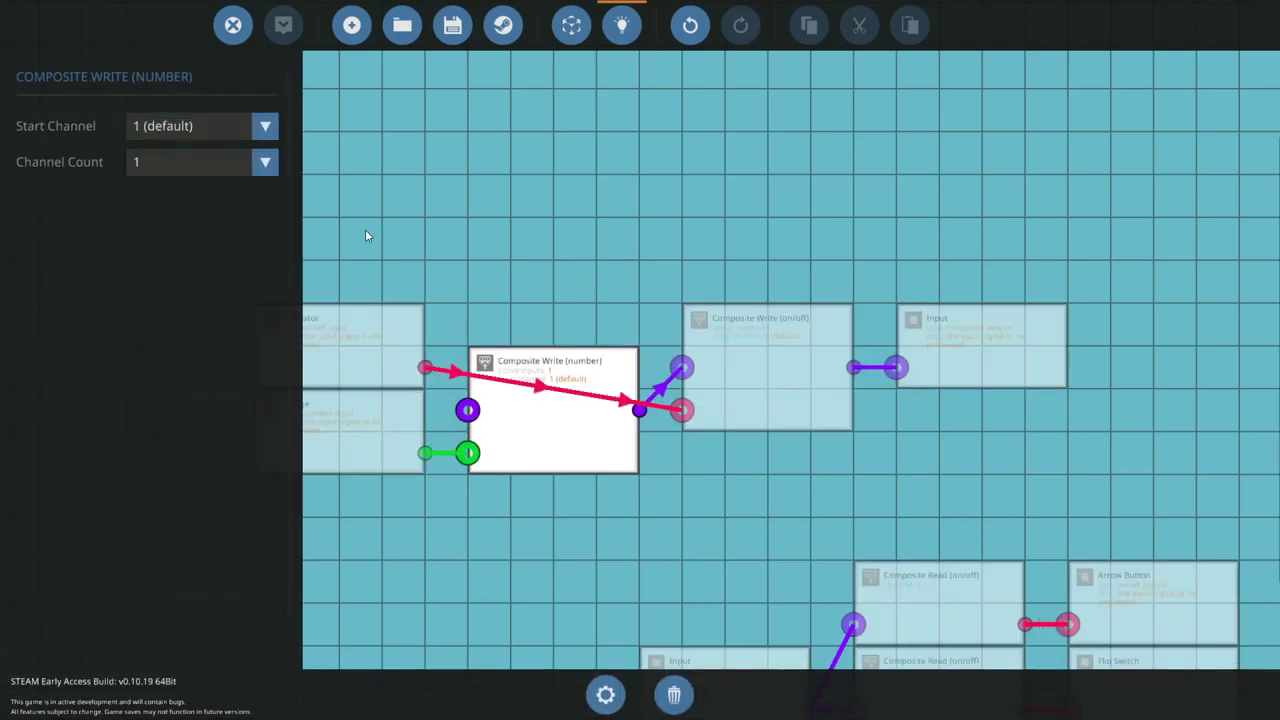
click(492, 259)
- Try the "variable (from node)" start channel on the Composite Write (number) gate, and restore it to 1 (default)
click(719, 339)
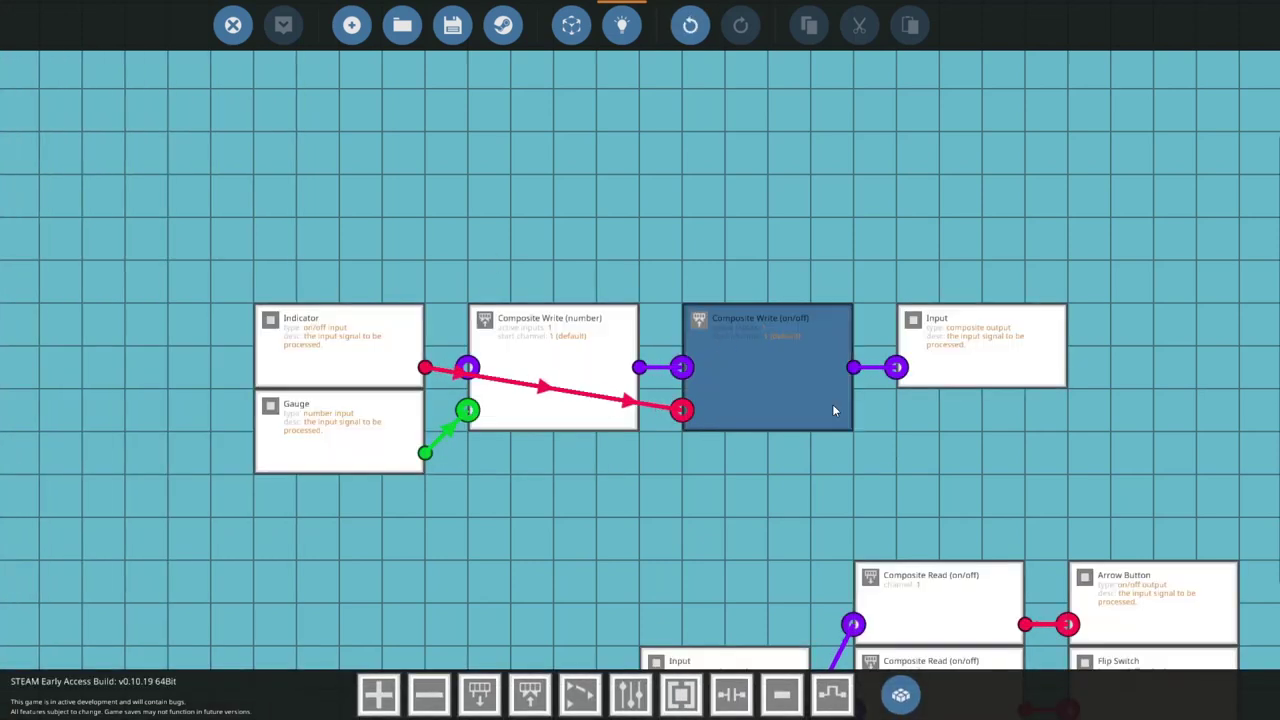
click(926, 600)
click(557, 357)
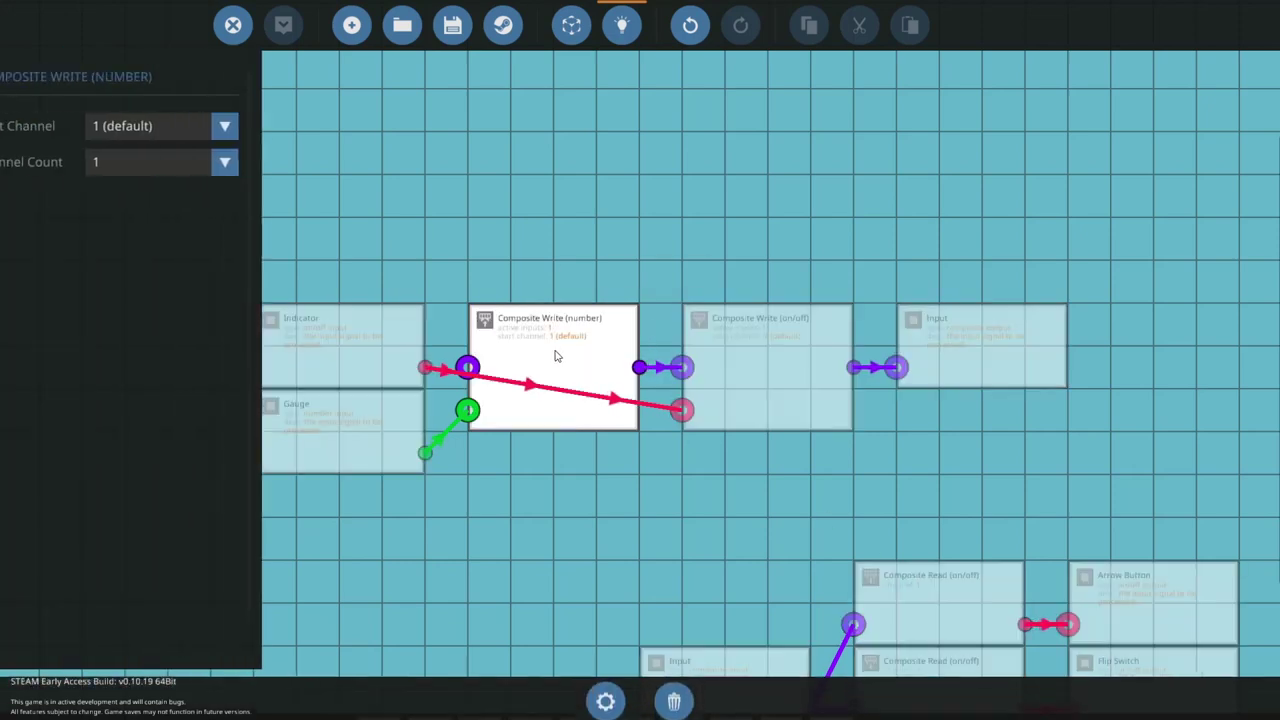
click(263, 126)
click(228, 150)
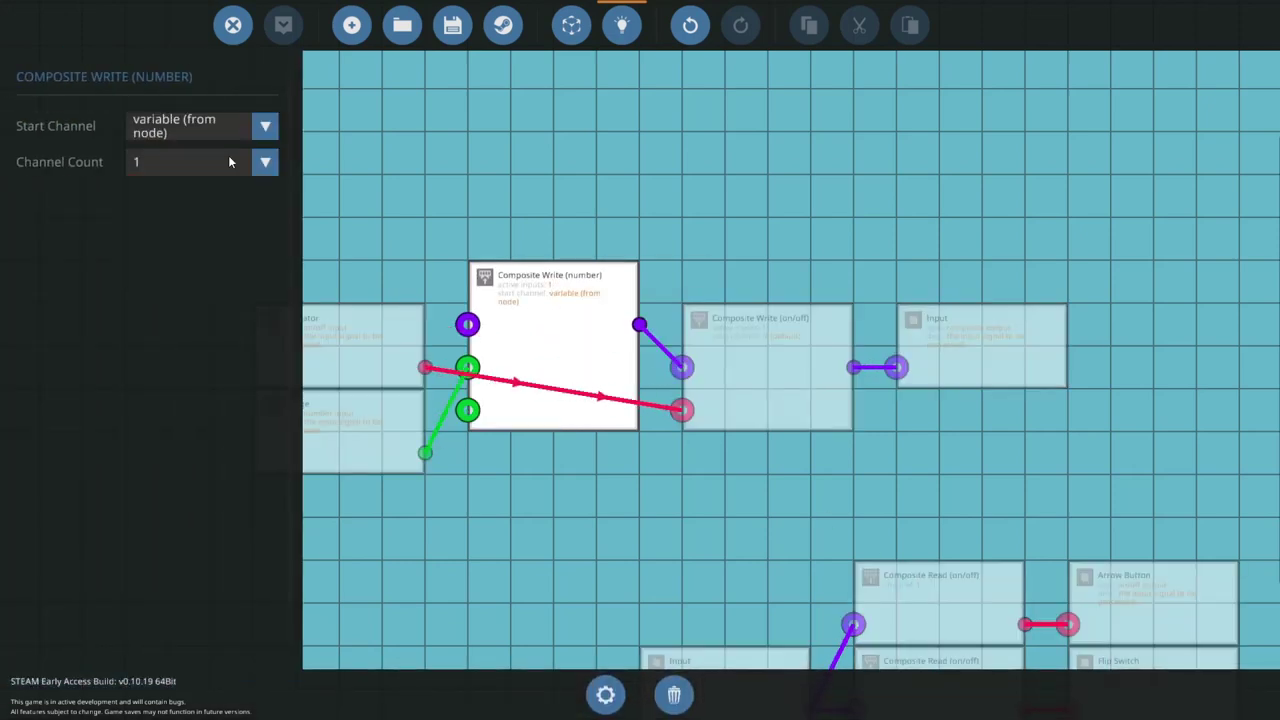
click(473, 451)
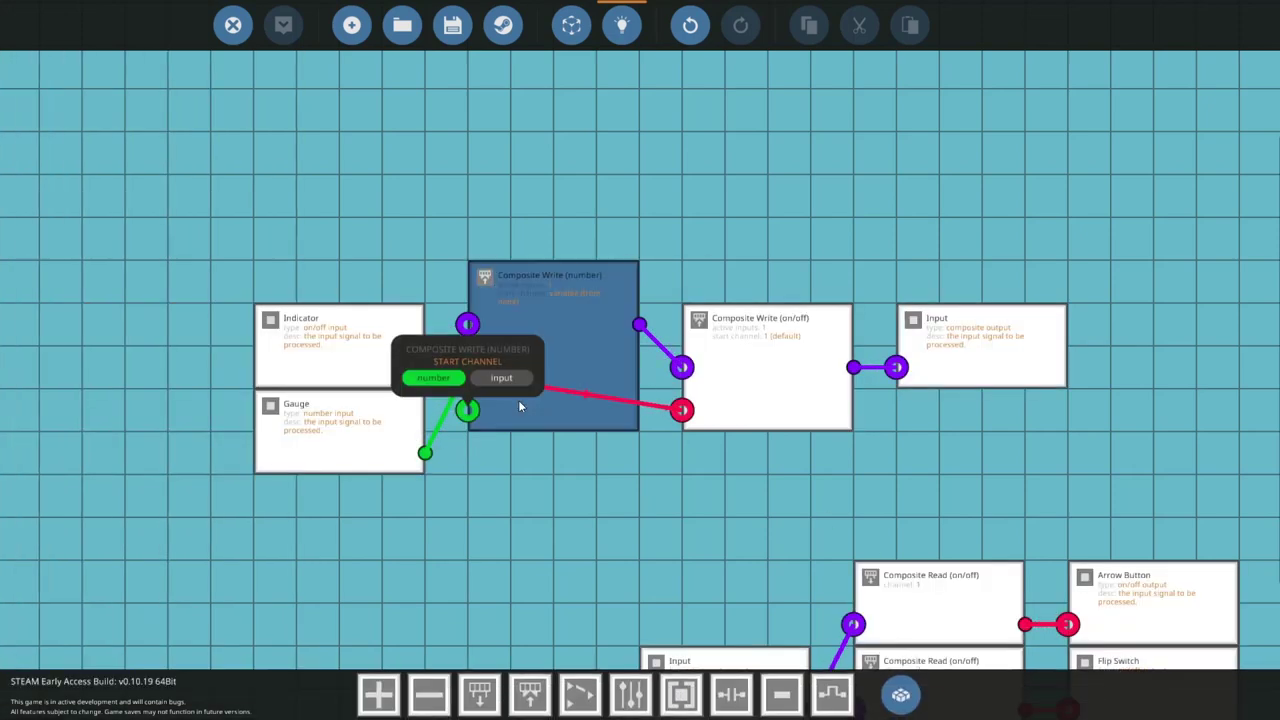
click(499, 410)
click(263, 126)
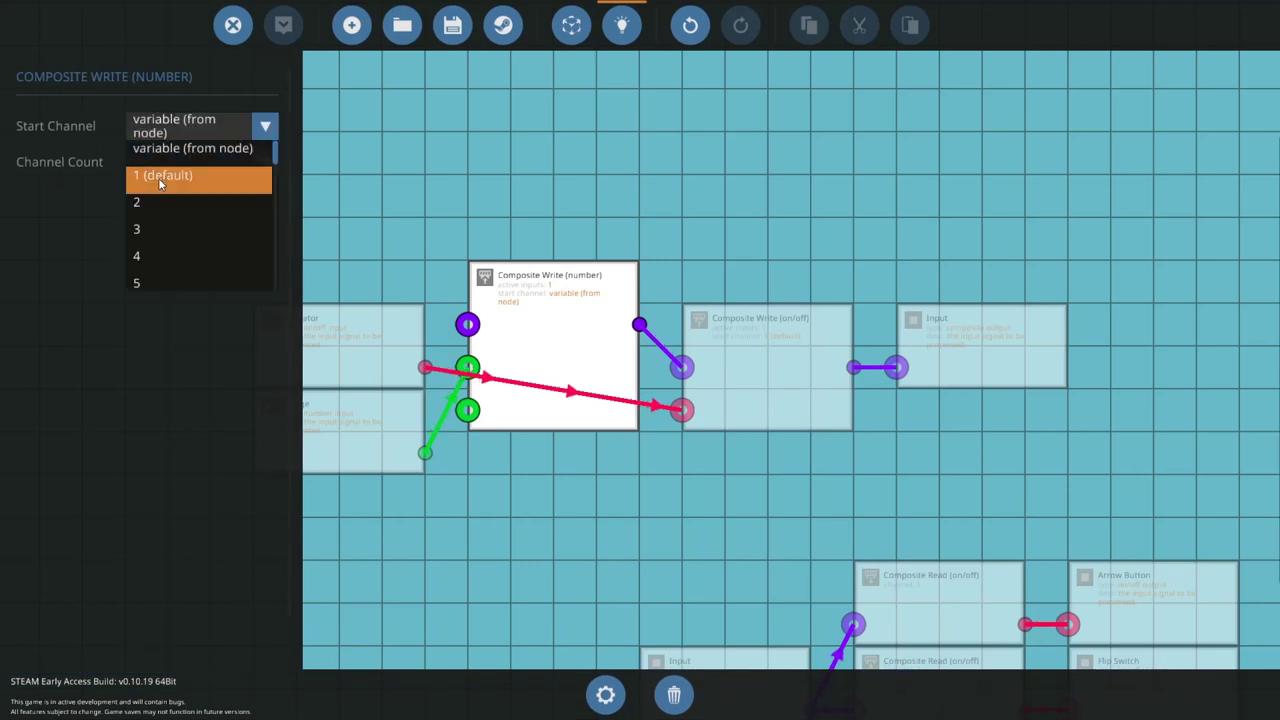
click(160, 180)
- Look through the available channel counts and start channels of the Composite Write (number) gate
click(534, 363)
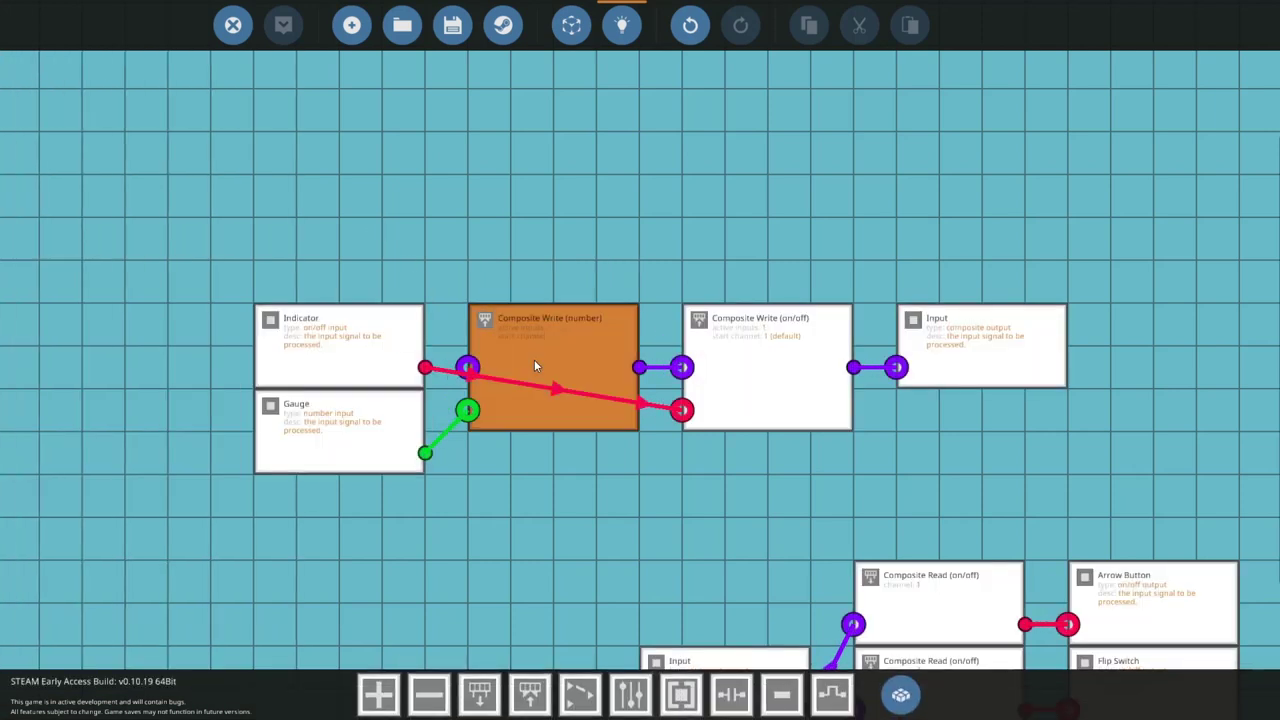
click(210, 172)
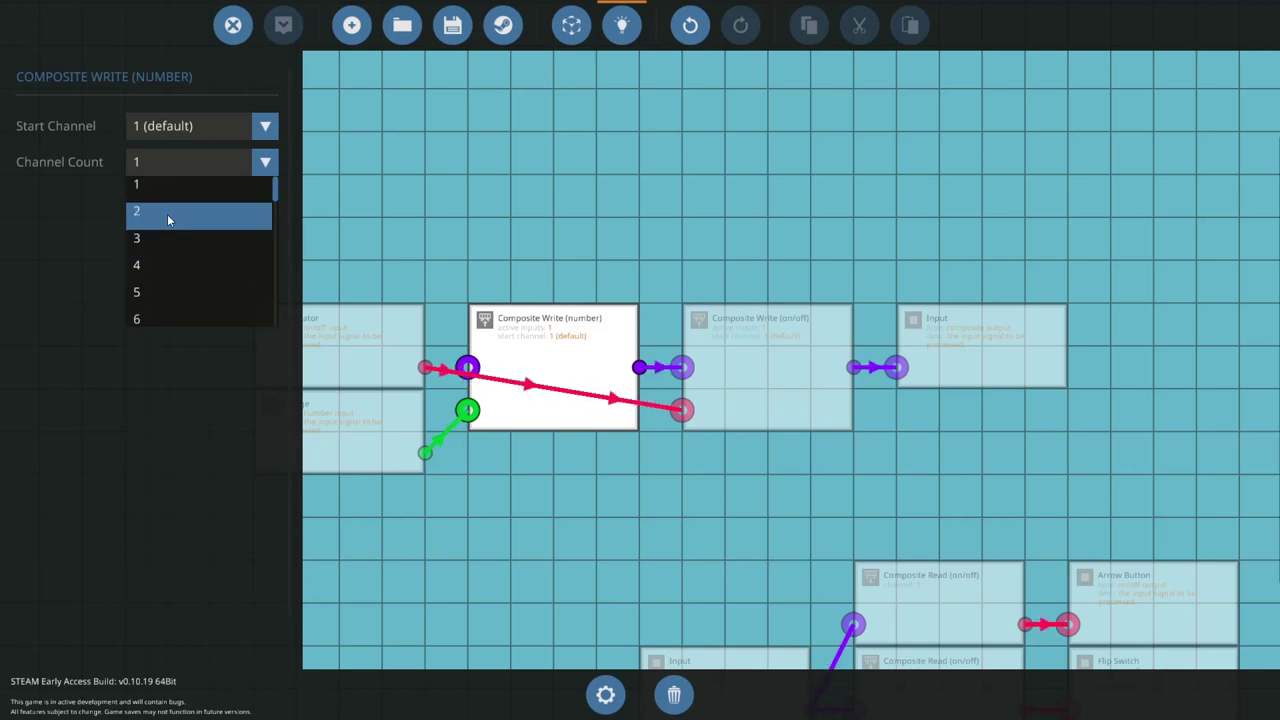
scroll(176, 250, down, 7)
scroll(180, 230, up, 7)
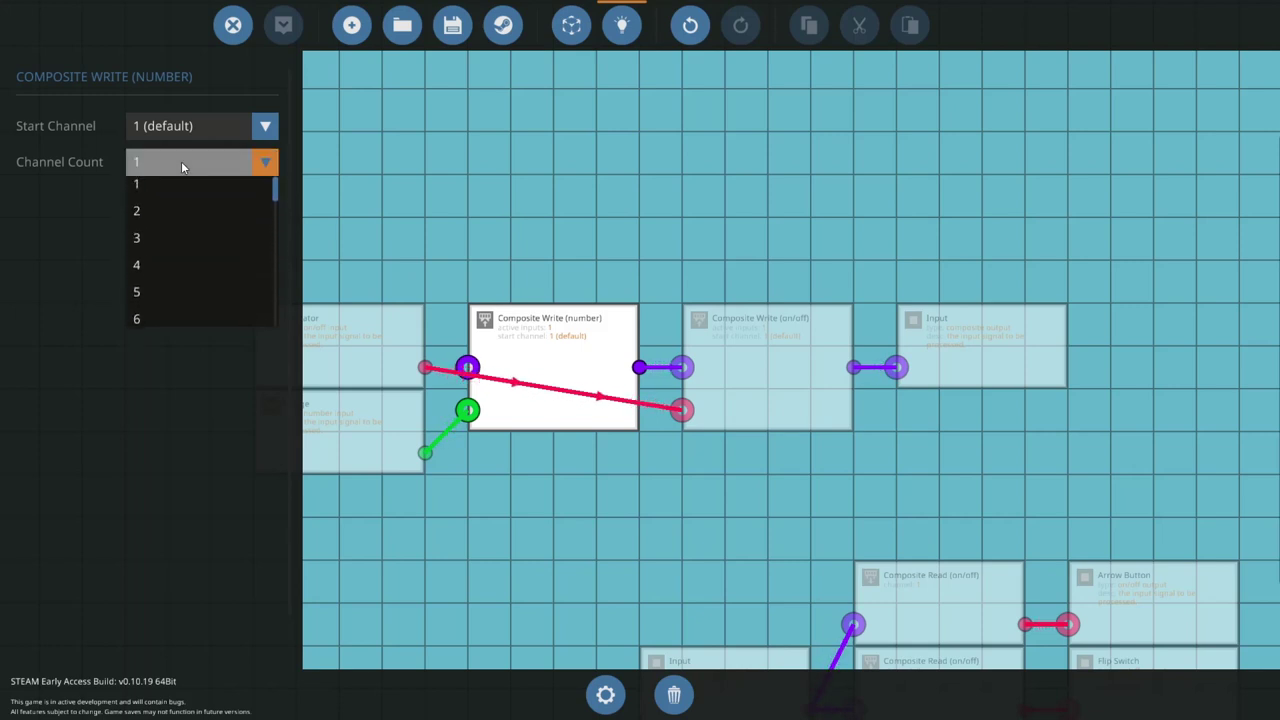
click(181, 161)
click(185, 126)
scroll(193, 219, down, 2)
click(236, 122)
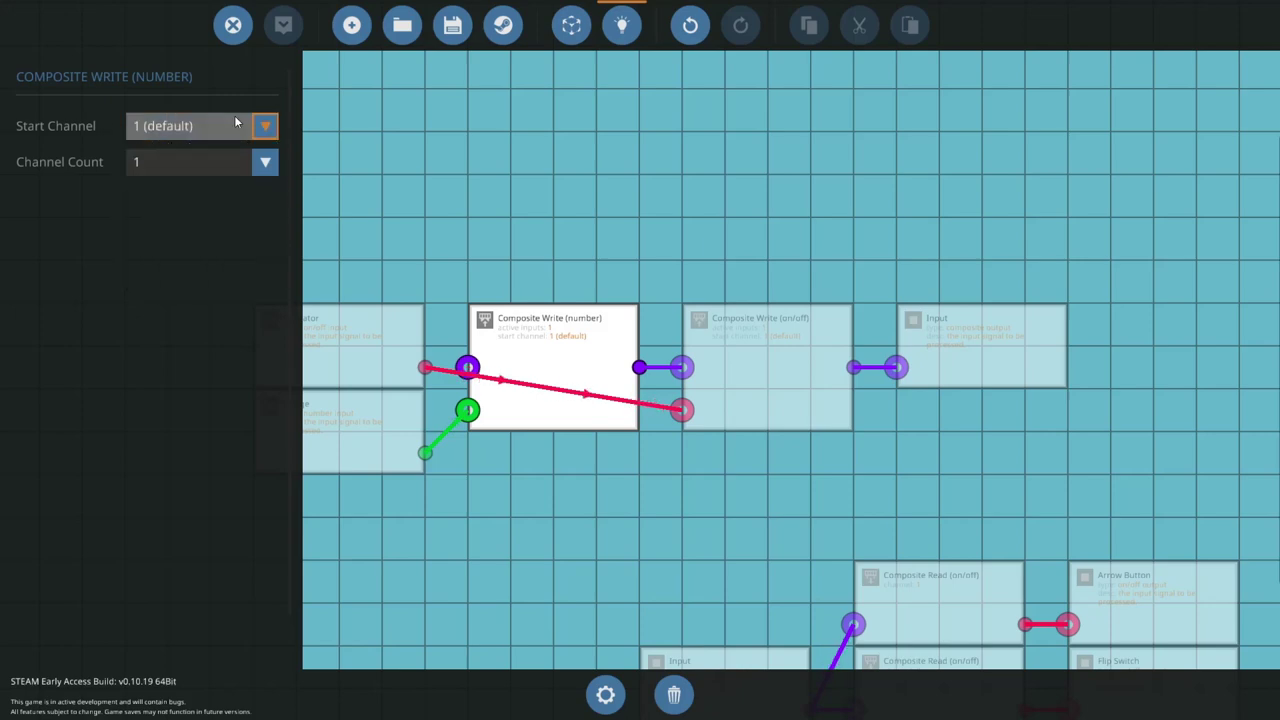
click(410, 186)
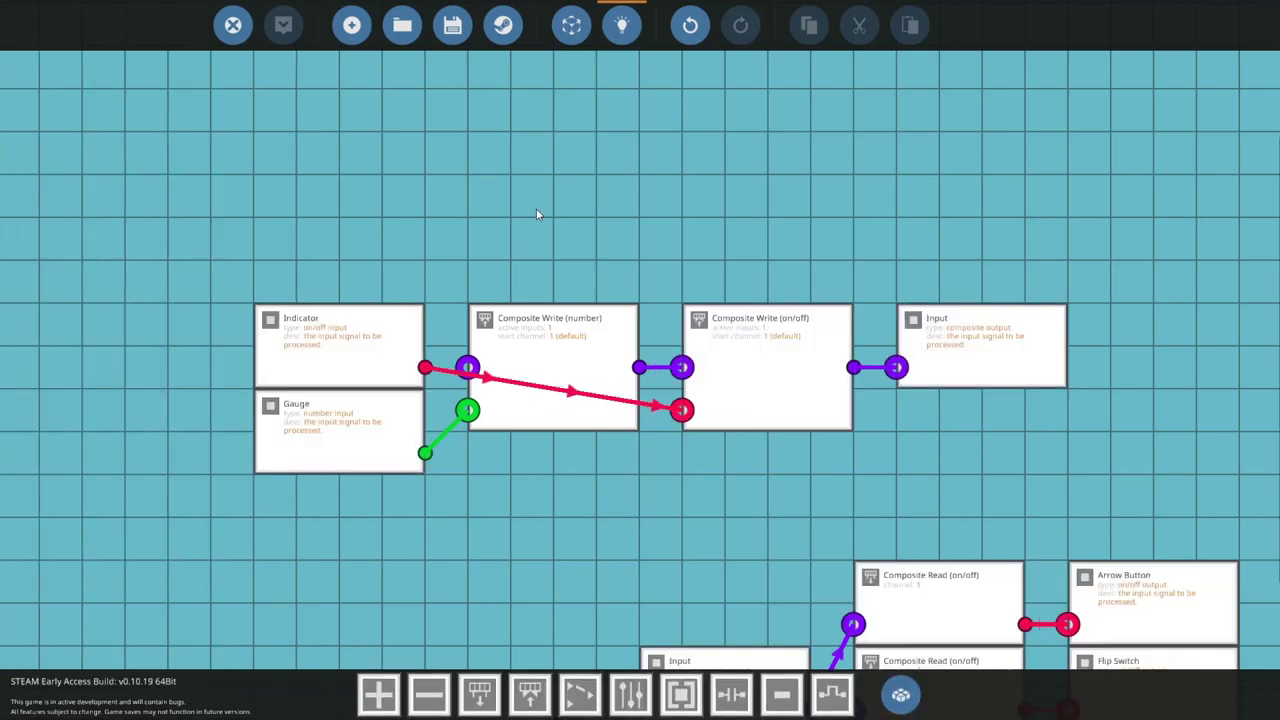
- Move the whole composite write group so it sits directly above the read group, with the output nodes aligned
scroll(536, 214, down, 5)
drag(354, 216, 758, 346)
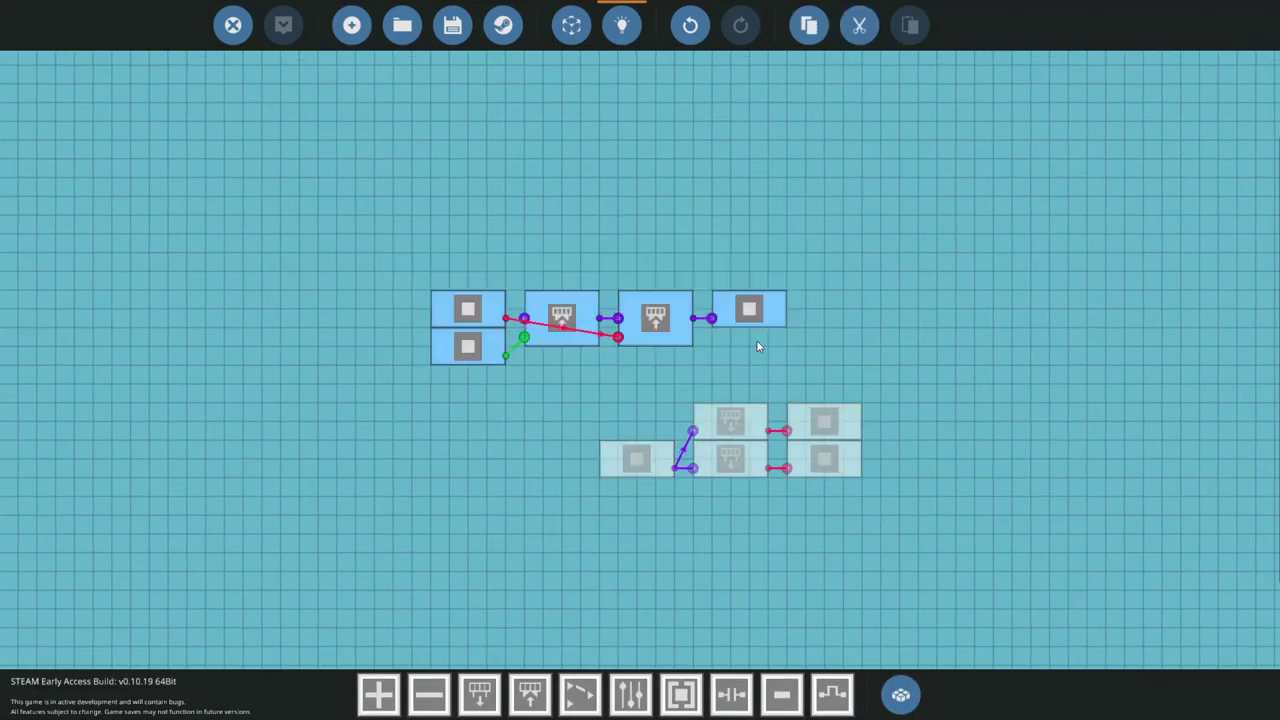
drag(653, 323, 728, 360)
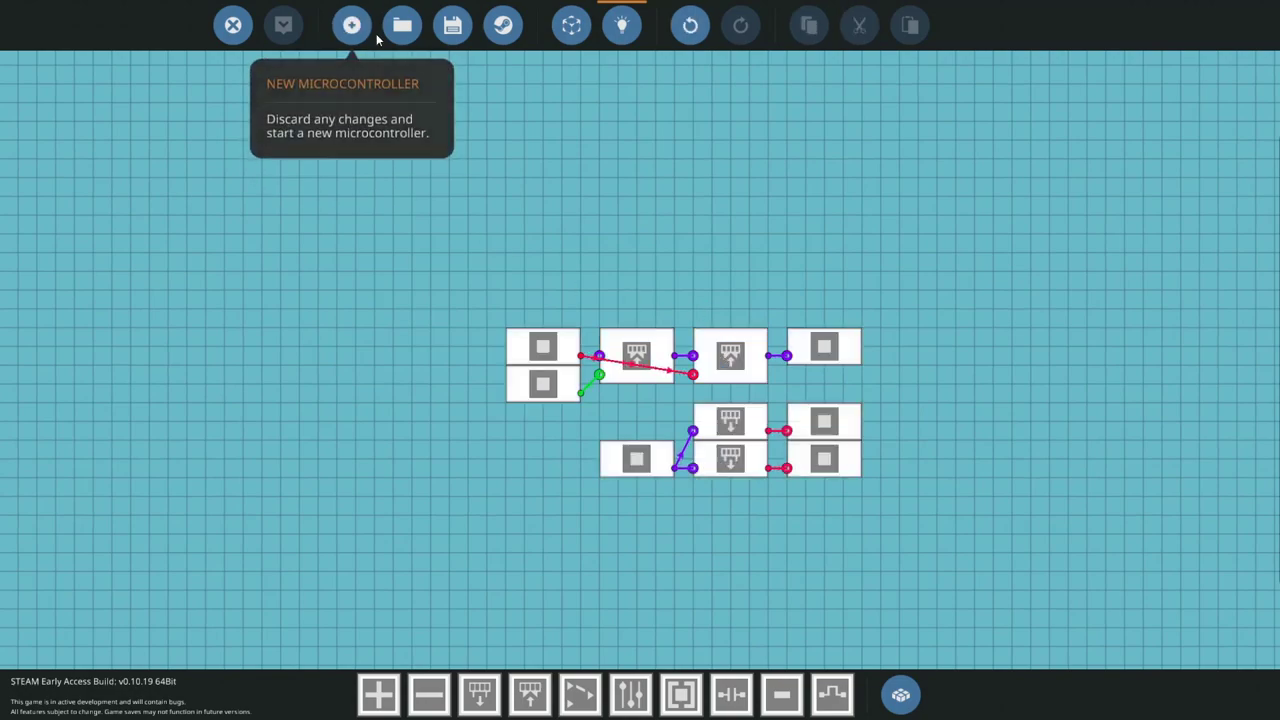
- Save the microcontroller as "TEST PANEL" and return to the vehicle editor
click(452, 25)
click(277, 290)
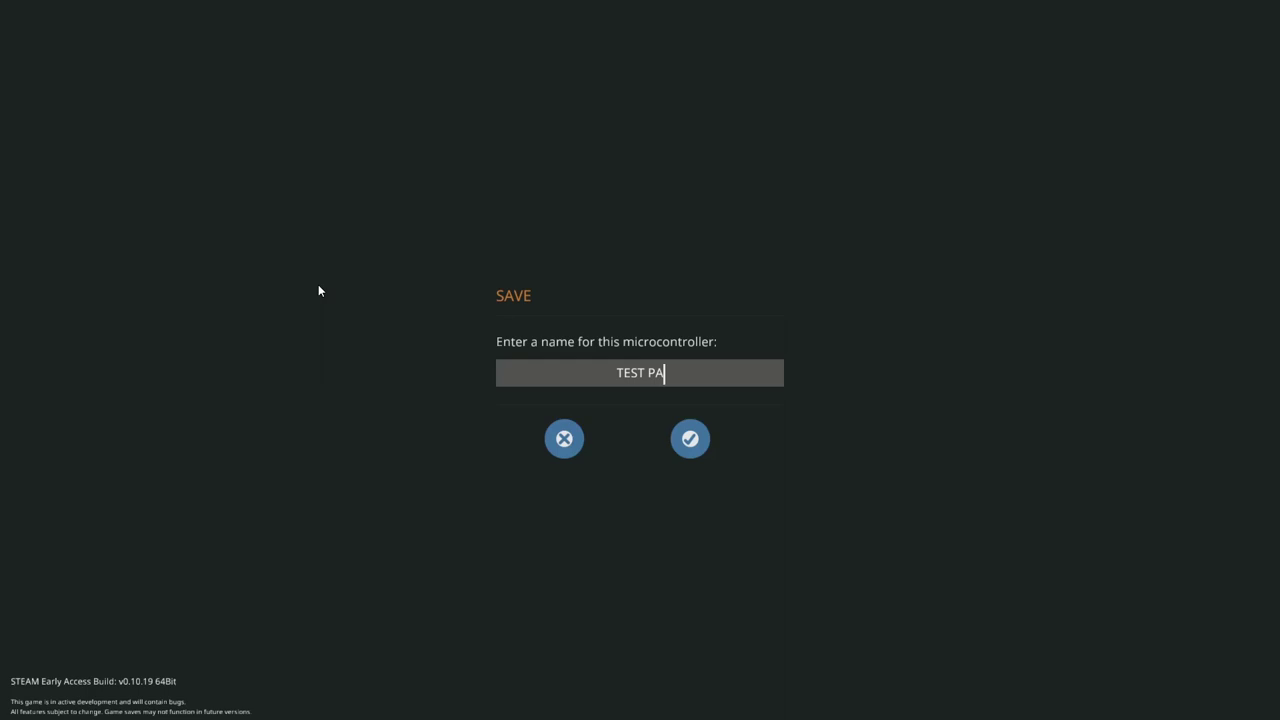
text(TEST PANEL)
click(703, 444)
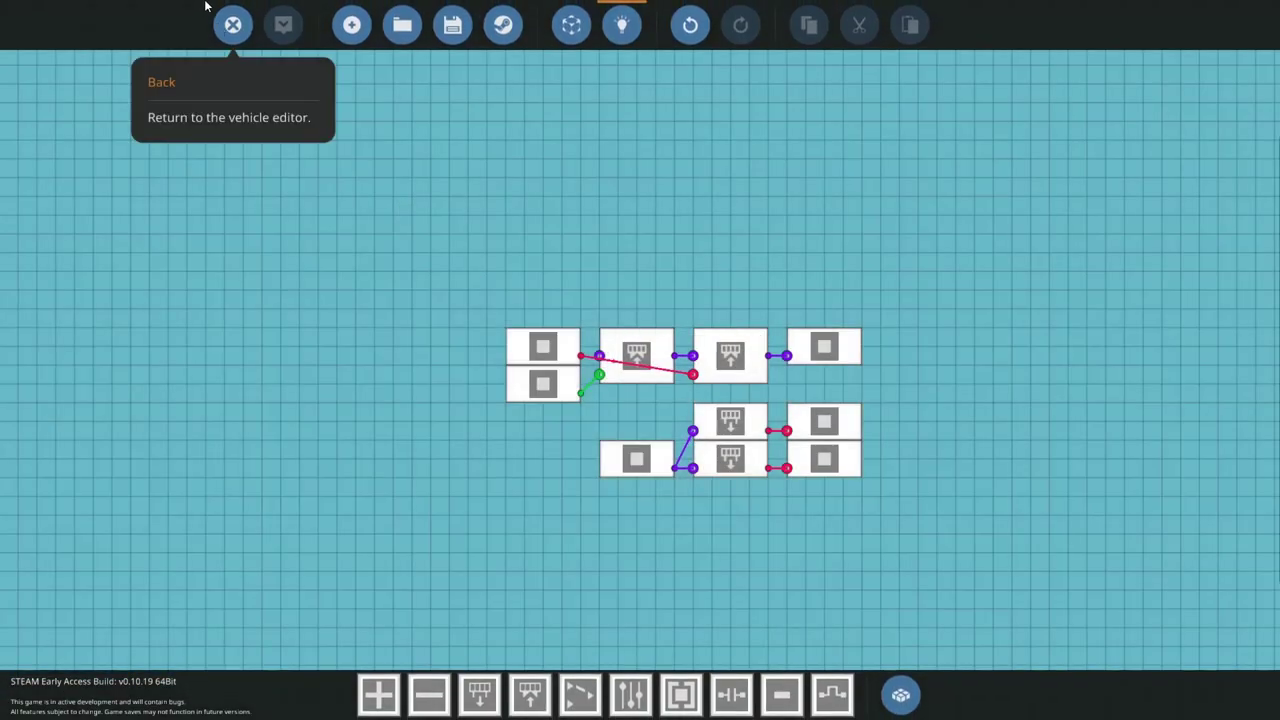
click(234, 24)
- Find the saved TEST PANEL microcontroller in the component inventory and place it beside the instrument panel
click(902, 680)
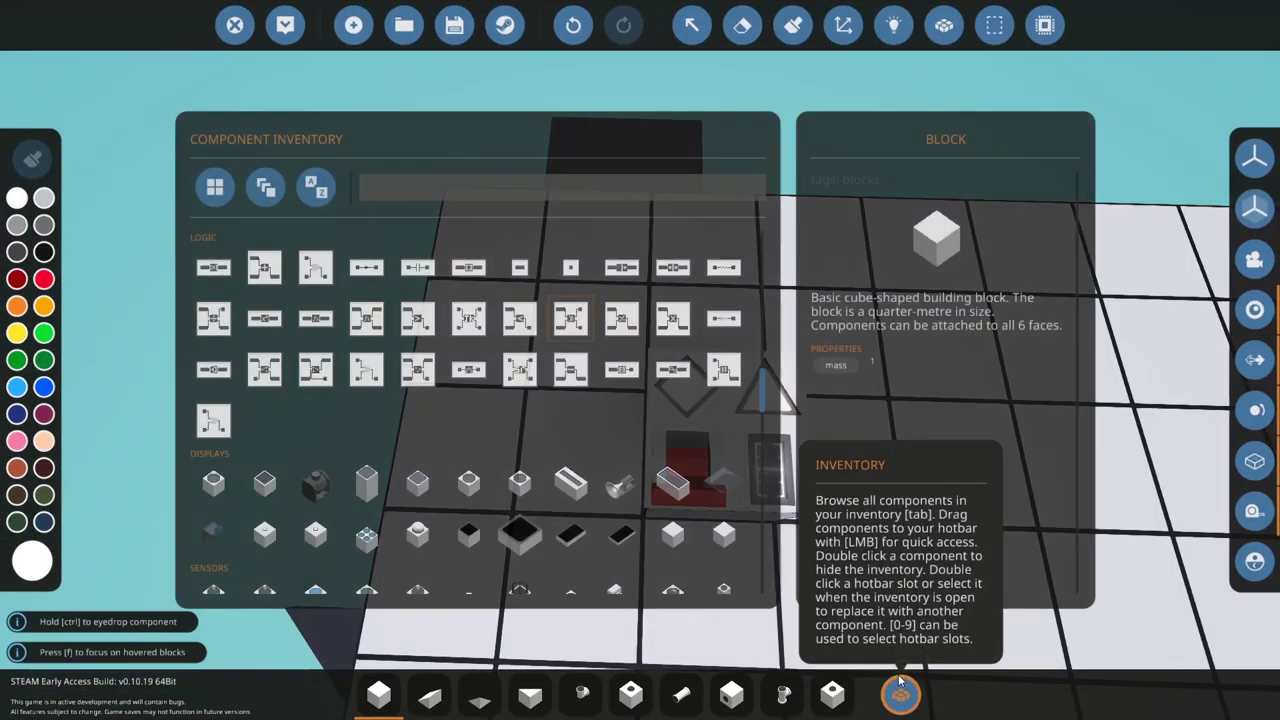
text(TEST)
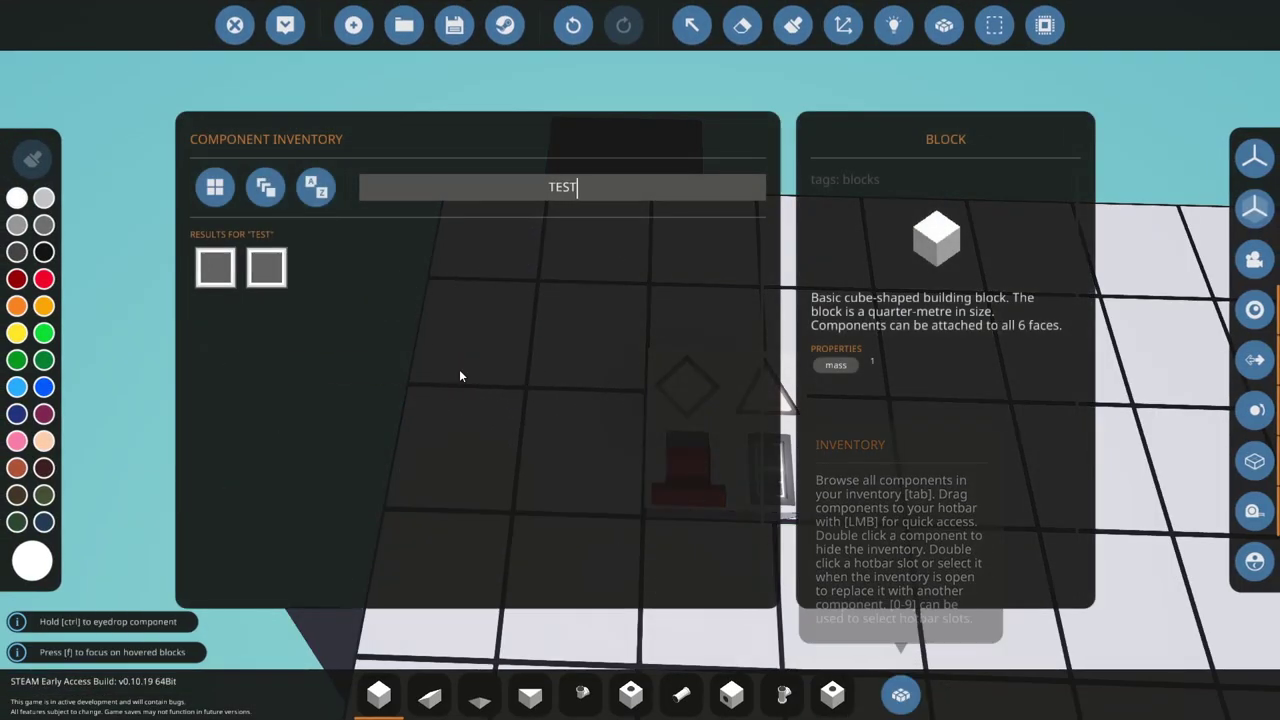
double_click(266, 267)
scroll(560, 404, up, 3)
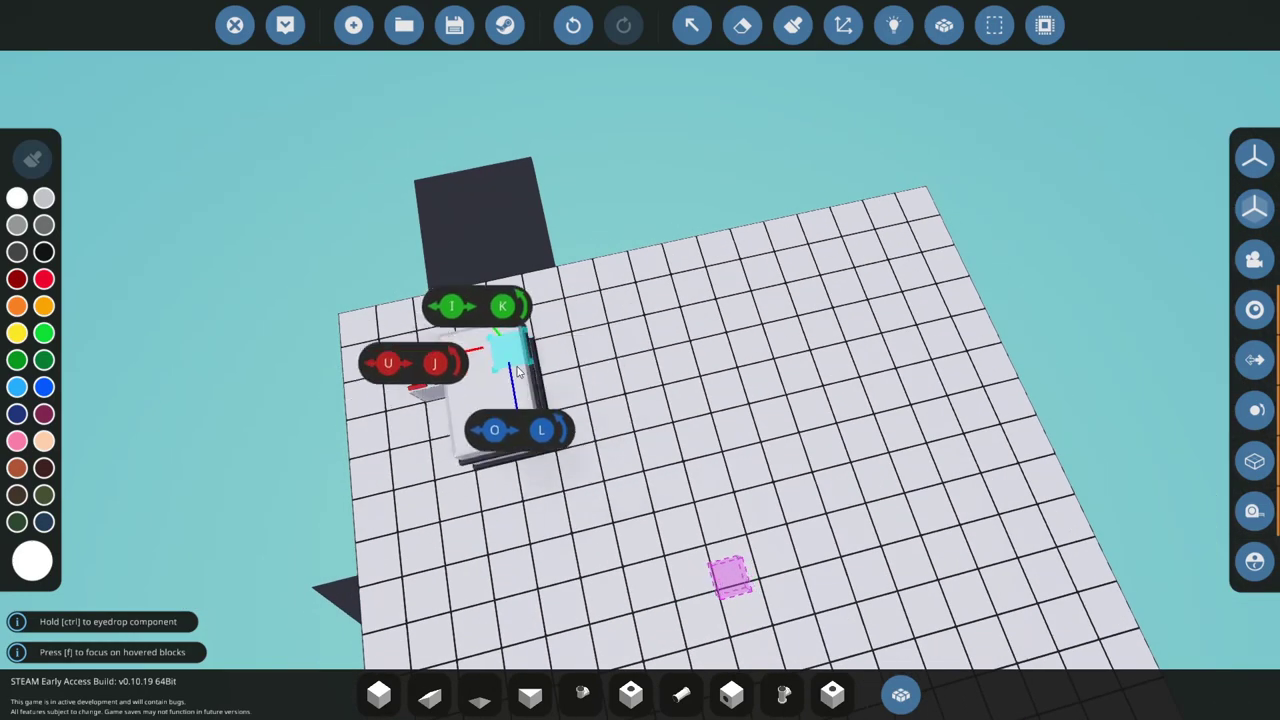
click(508, 385)
- Search the component inventory for "batter" and place an electric battery beside the microcontroller, directly below the instrument panel
click(902, 683)
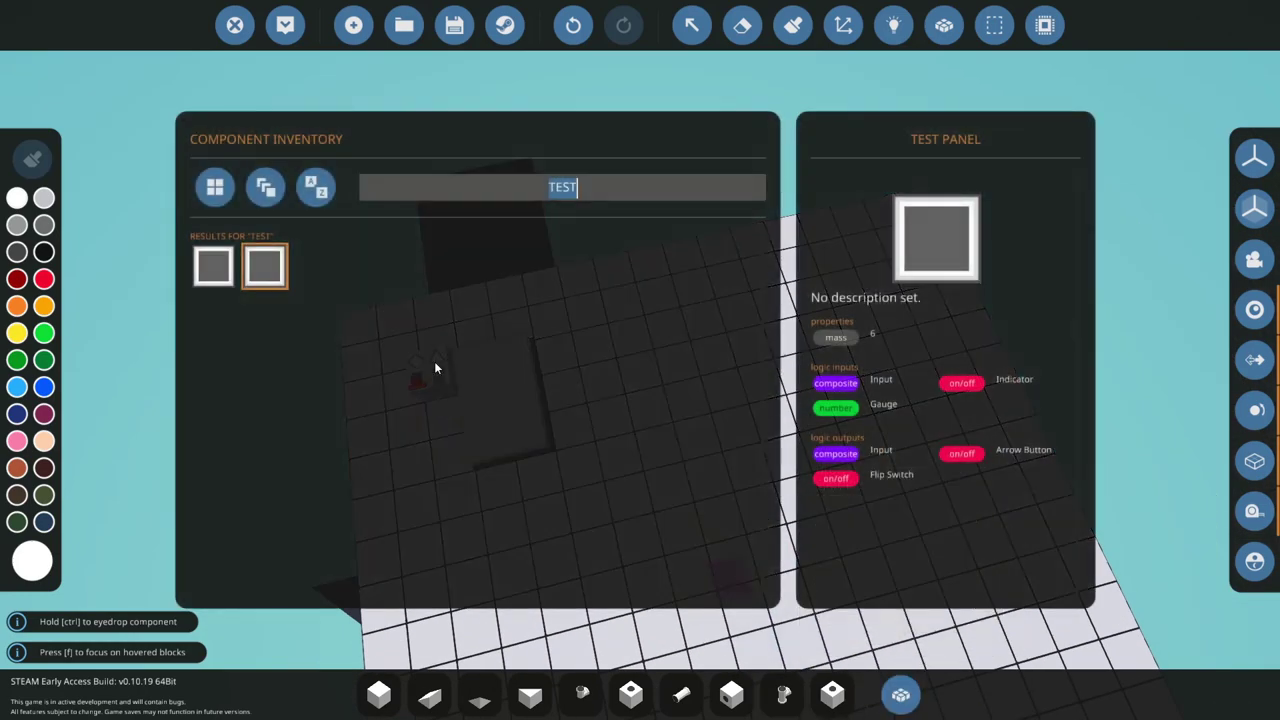
key(BackSpace)
text(batter)
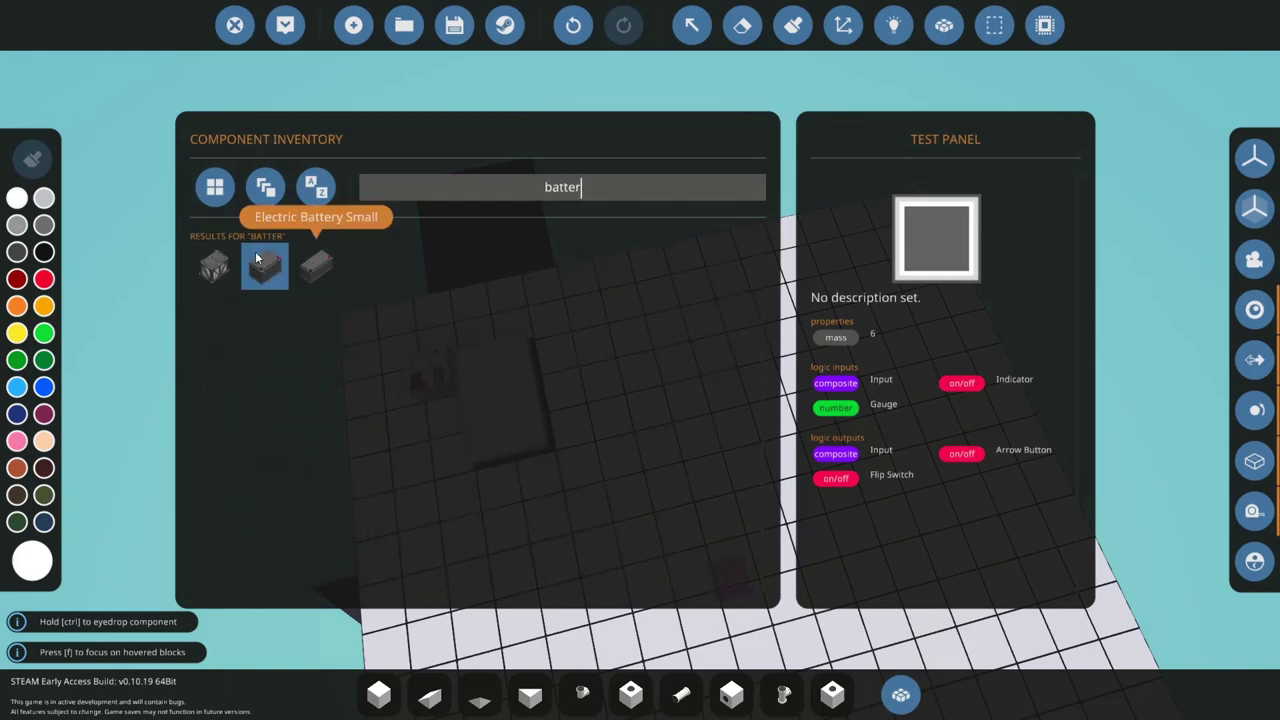
click(269, 265)
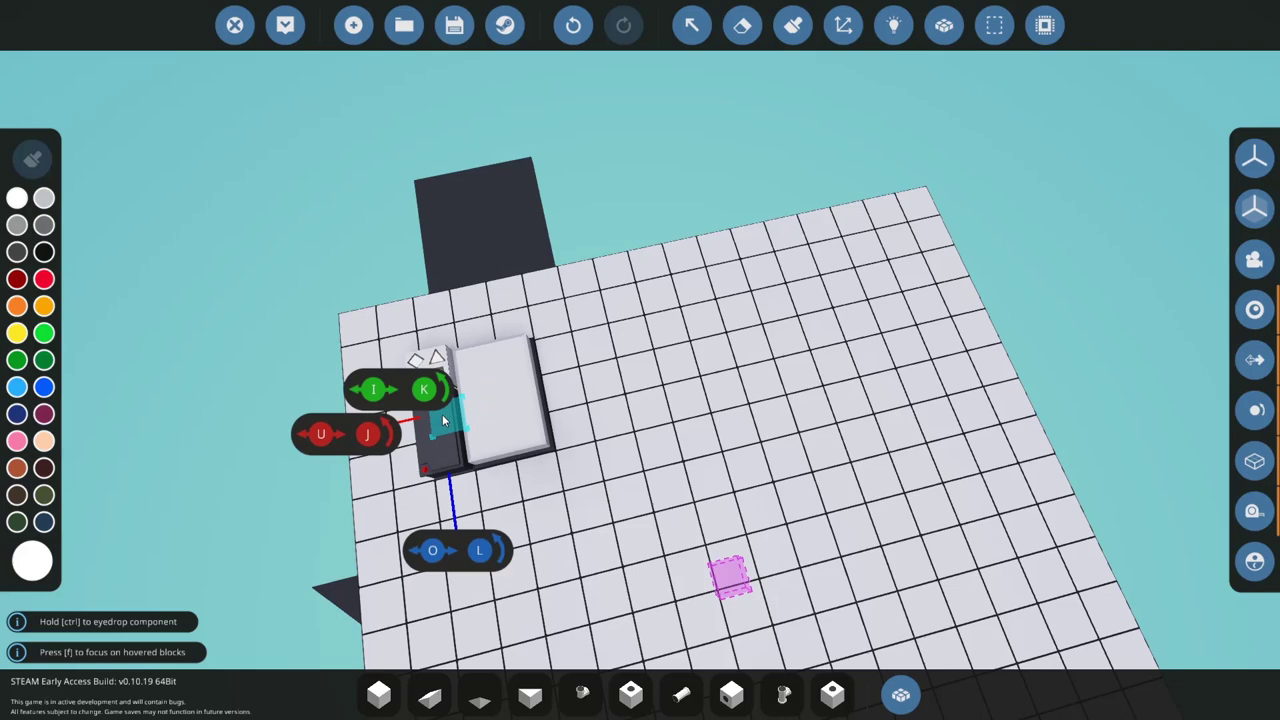
key(f)
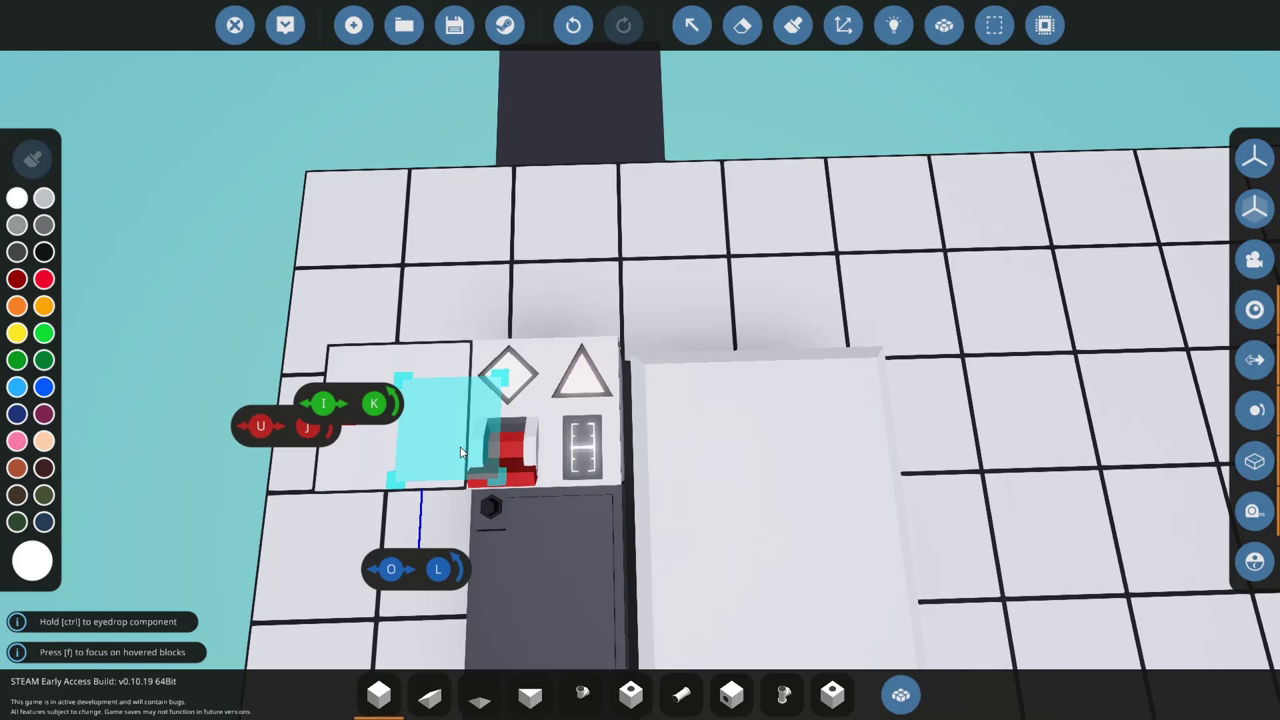
drag(460, 453, 598, 358)
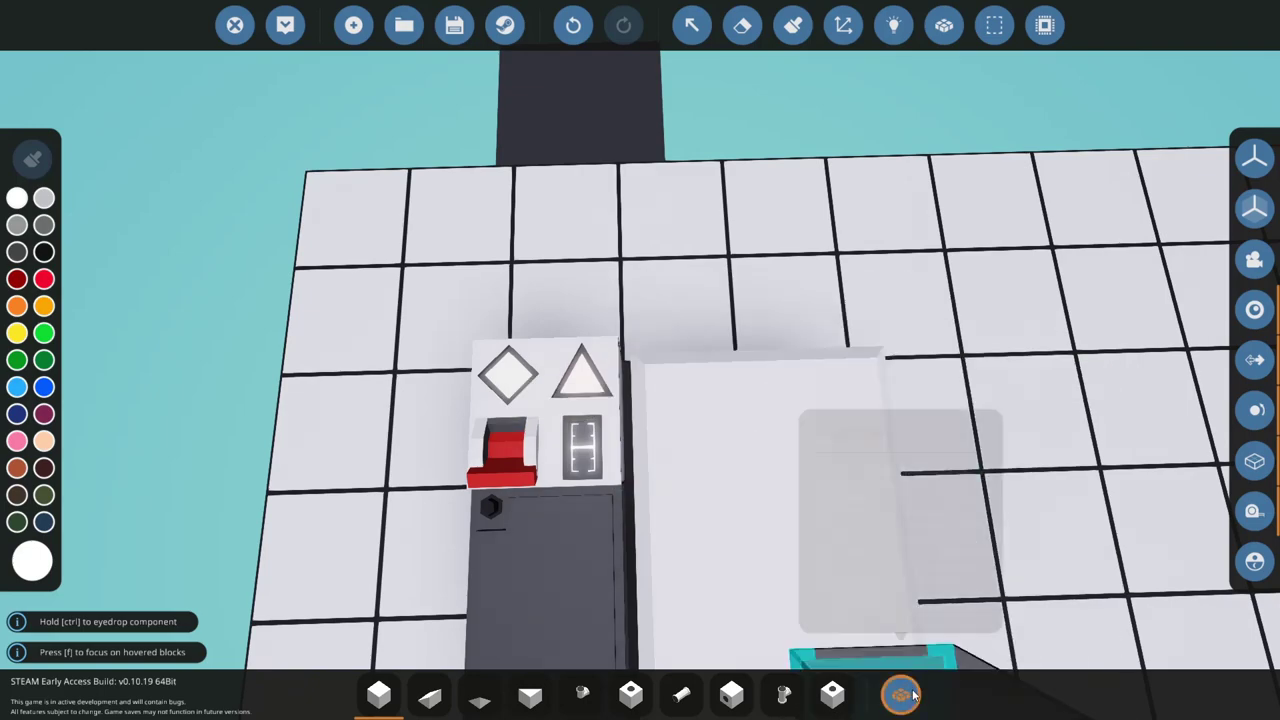
- Clear the inventory search, choose a button from the mechanics components and place it on the microcontroller's far side from the instrument panel
click(900, 694)
key(BackSpace)
scroll(485, 395, down, 10)
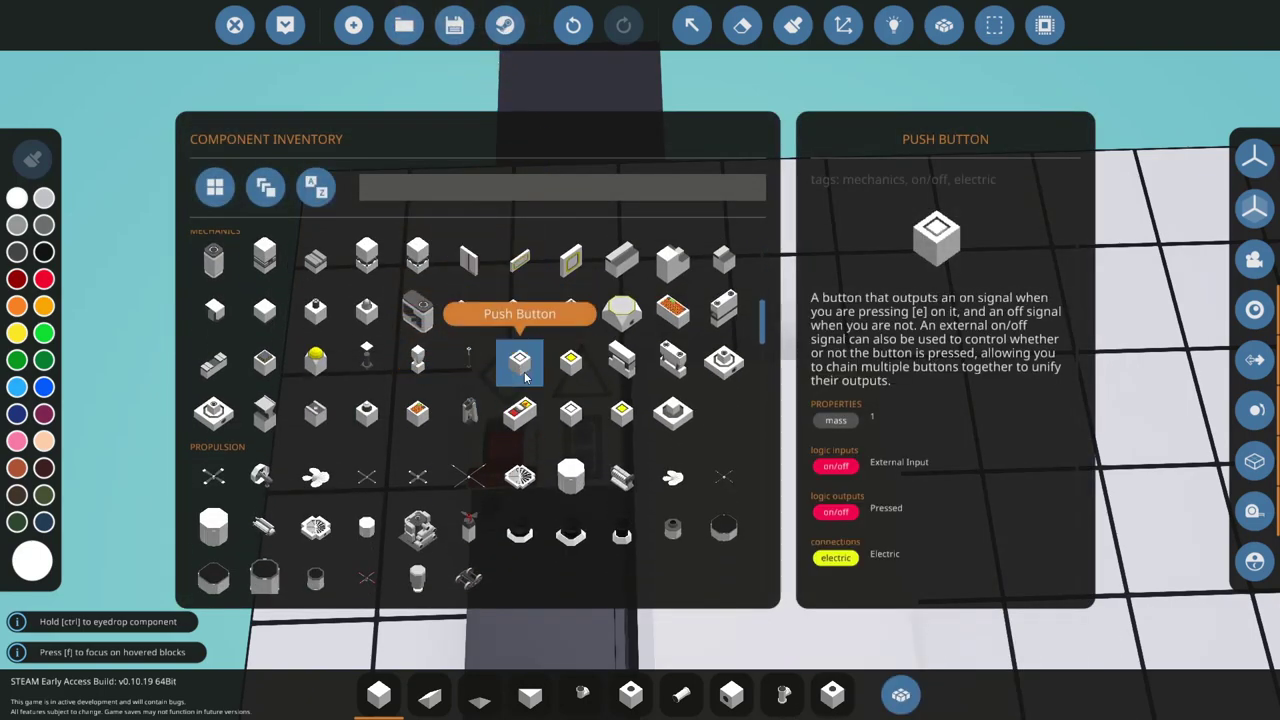
double_click(519, 366)
key(Tab)
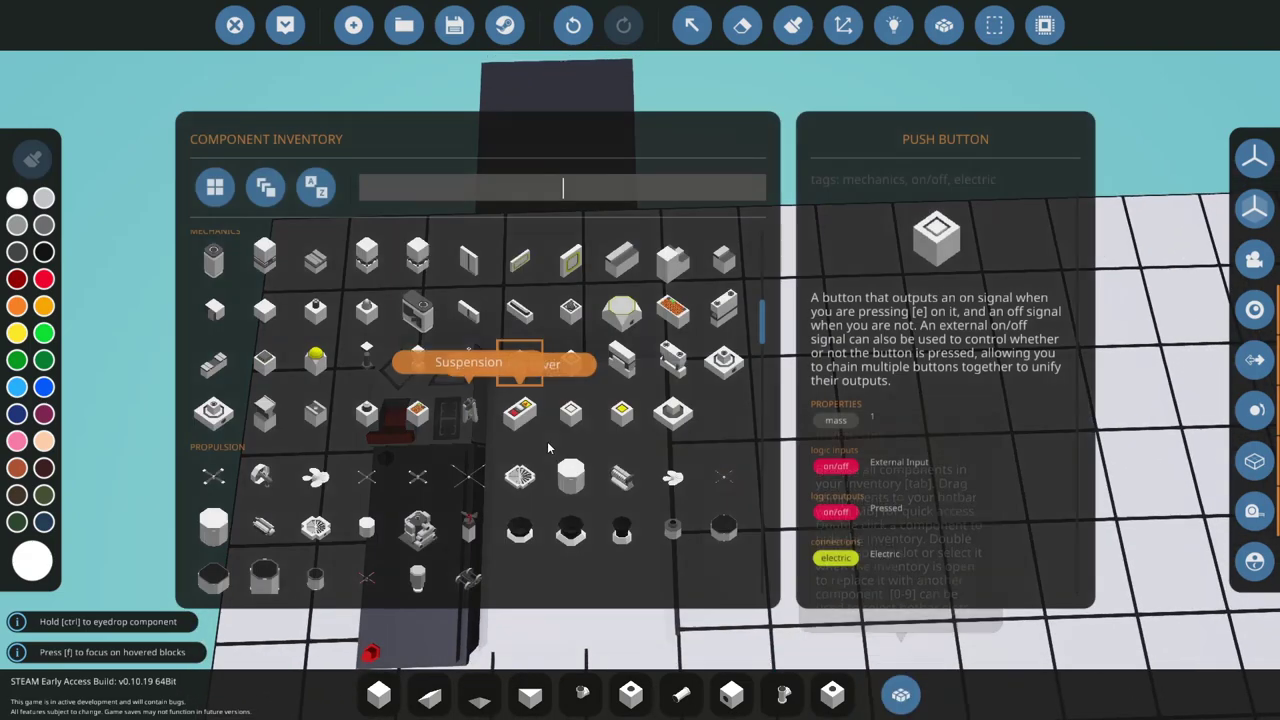
double_click(571, 409)
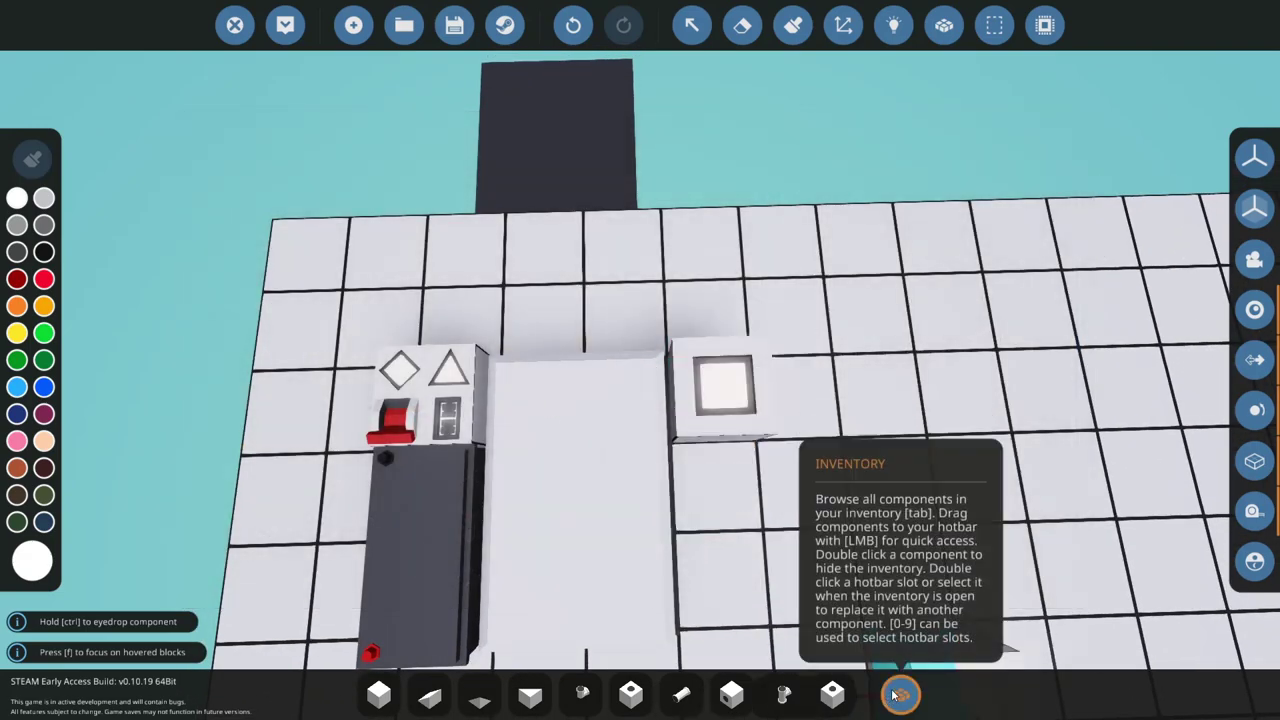
- Search the inventory for "thr" and place two Throttle Levers side by side below the button
key(Tab)
text(thr)
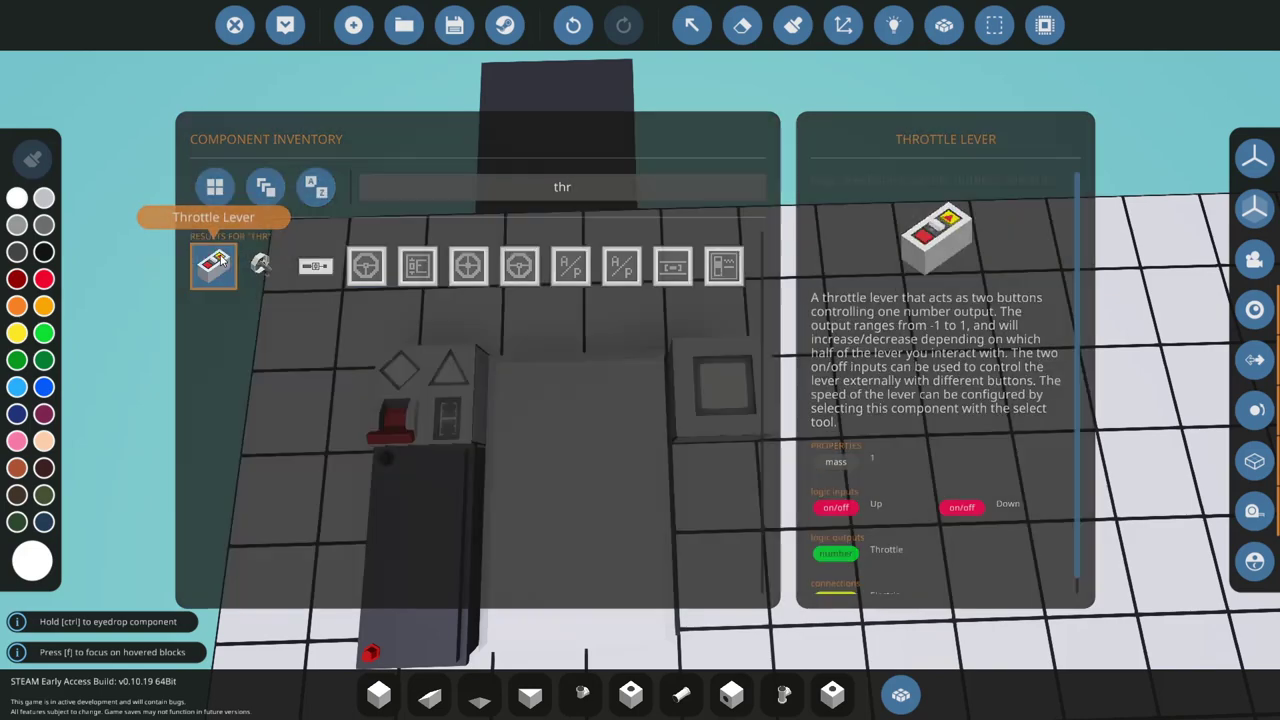
double_click(214, 262)
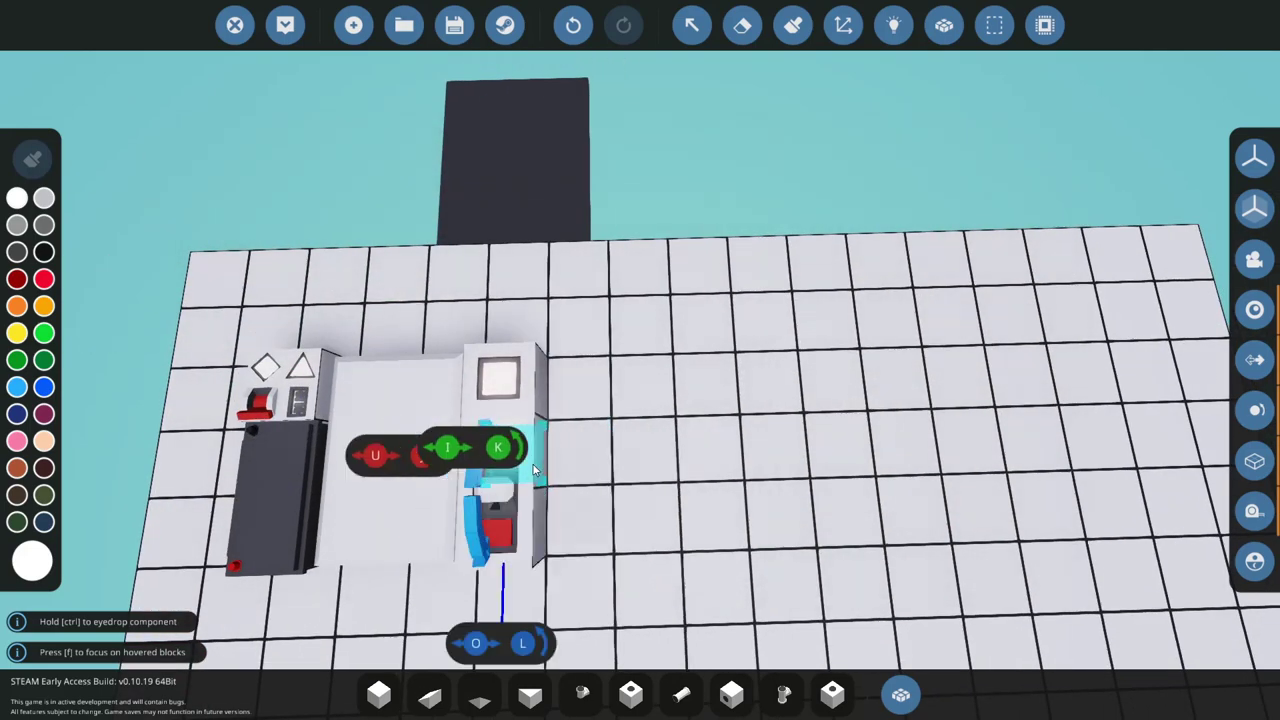
click(530, 508)
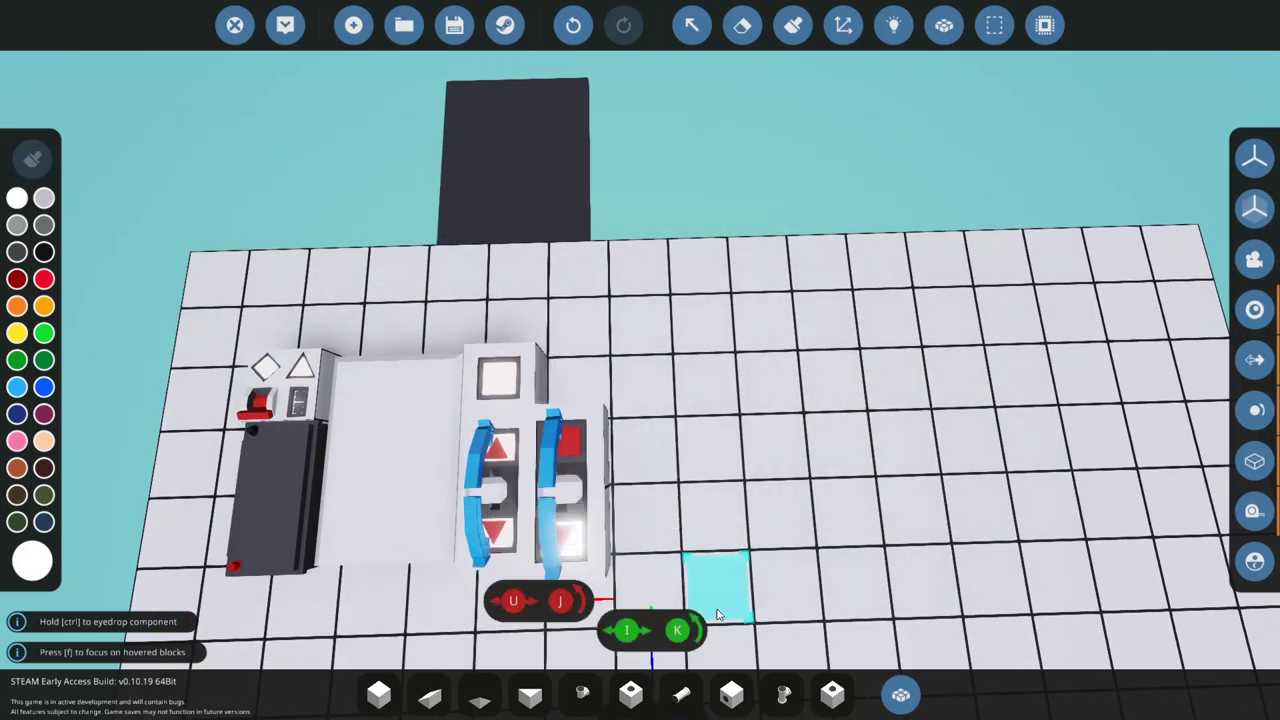
- Find a light in the component inventory and place two side by side along the microcontroller's edge between the instrument panel and the button
click(900, 694)
key(BackSpace)
scroll(413, 398, down, 5)
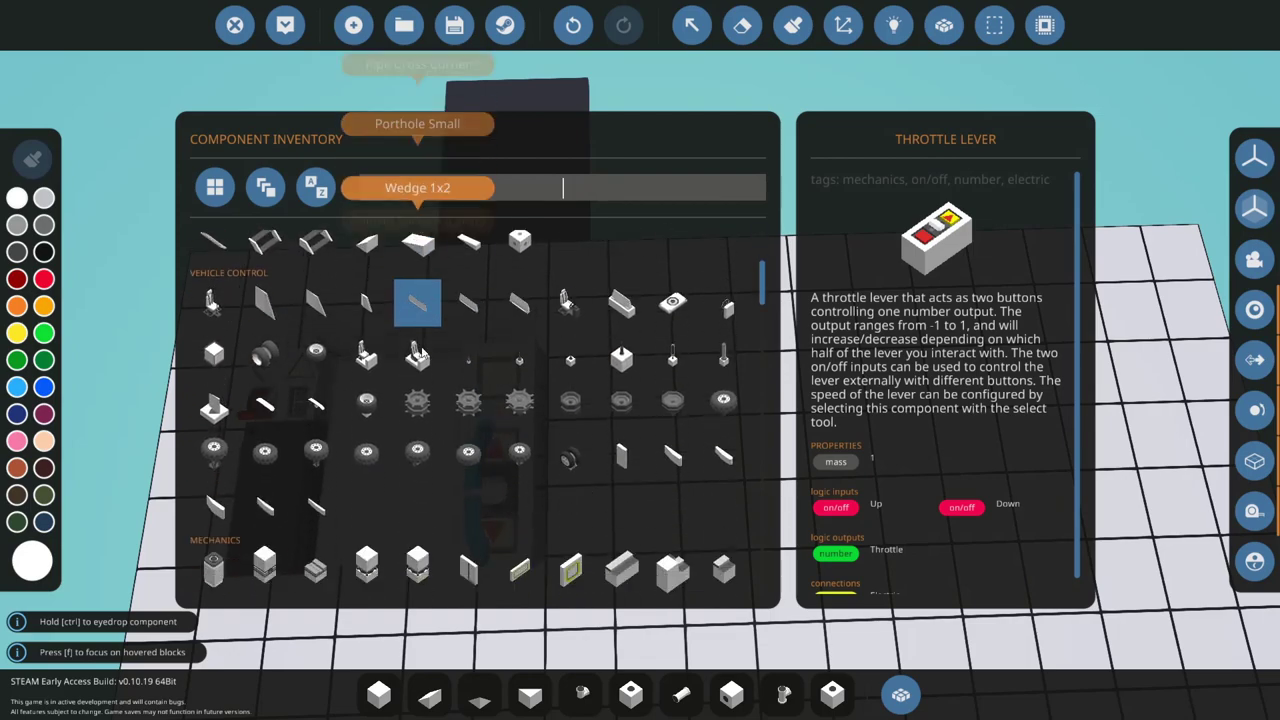
scroll(413, 398, down, 8)
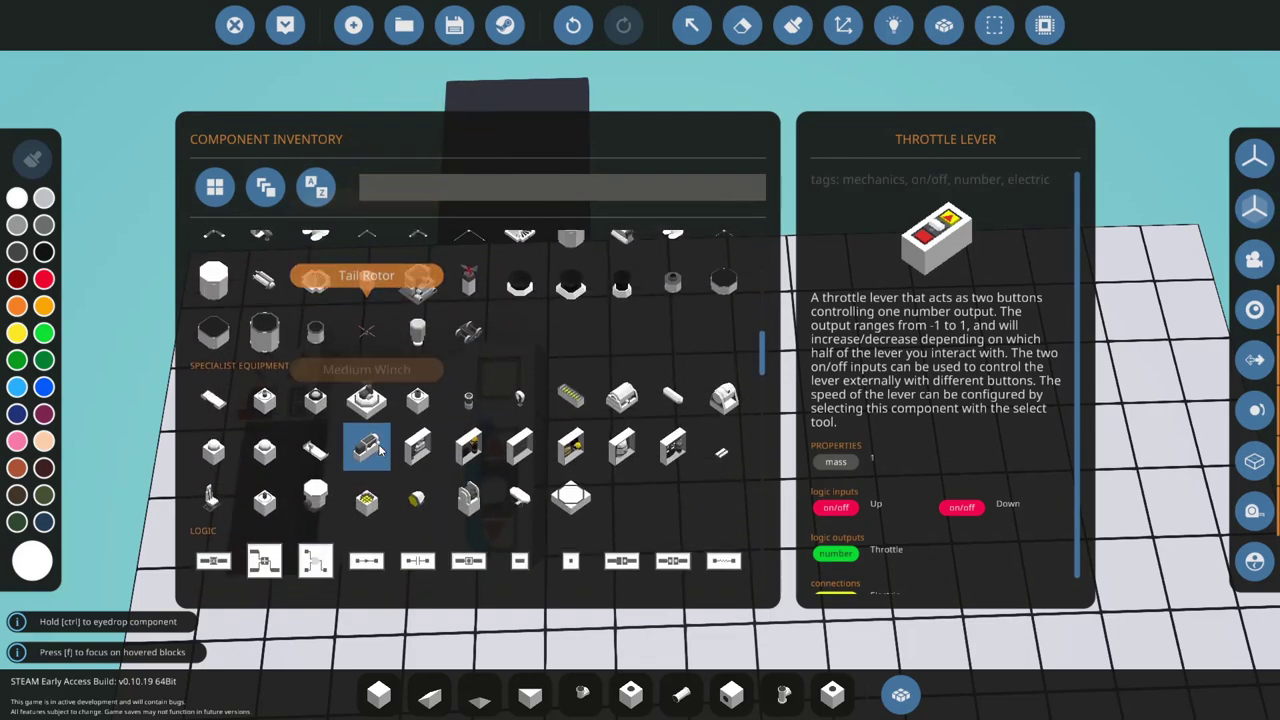
click(213, 340)
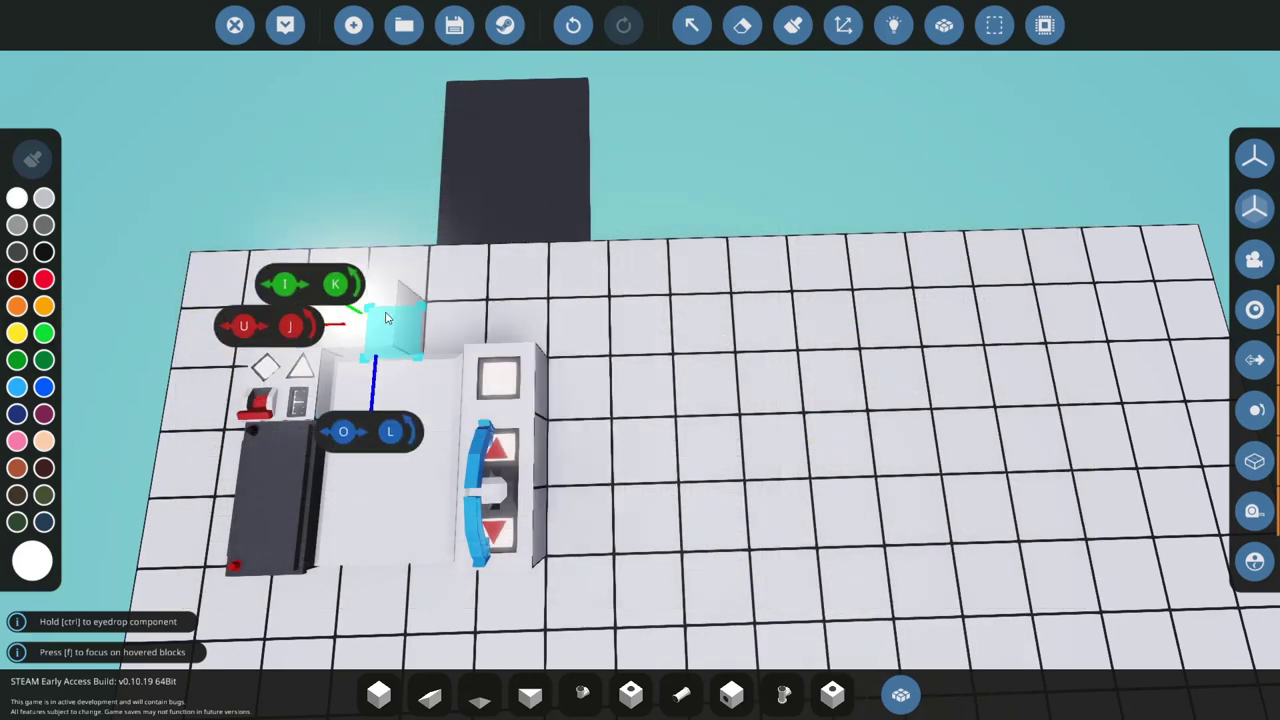
click(421, 334)
key(s)
key(1)
key(a)
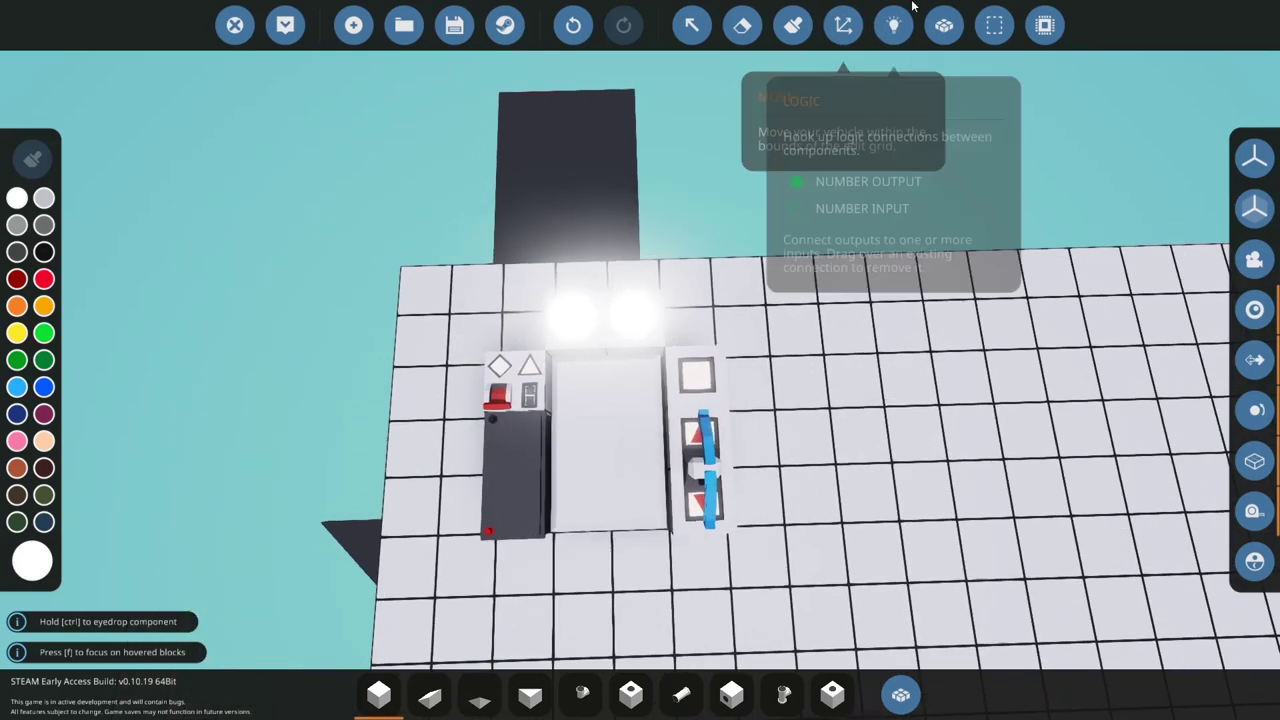
- In logic mode, connect the TEST PANEL microcontroller's two on/off outputs to the two lights, one output per light
key(w)
click(898, 17)
click(893, 24)
click(645, 318)
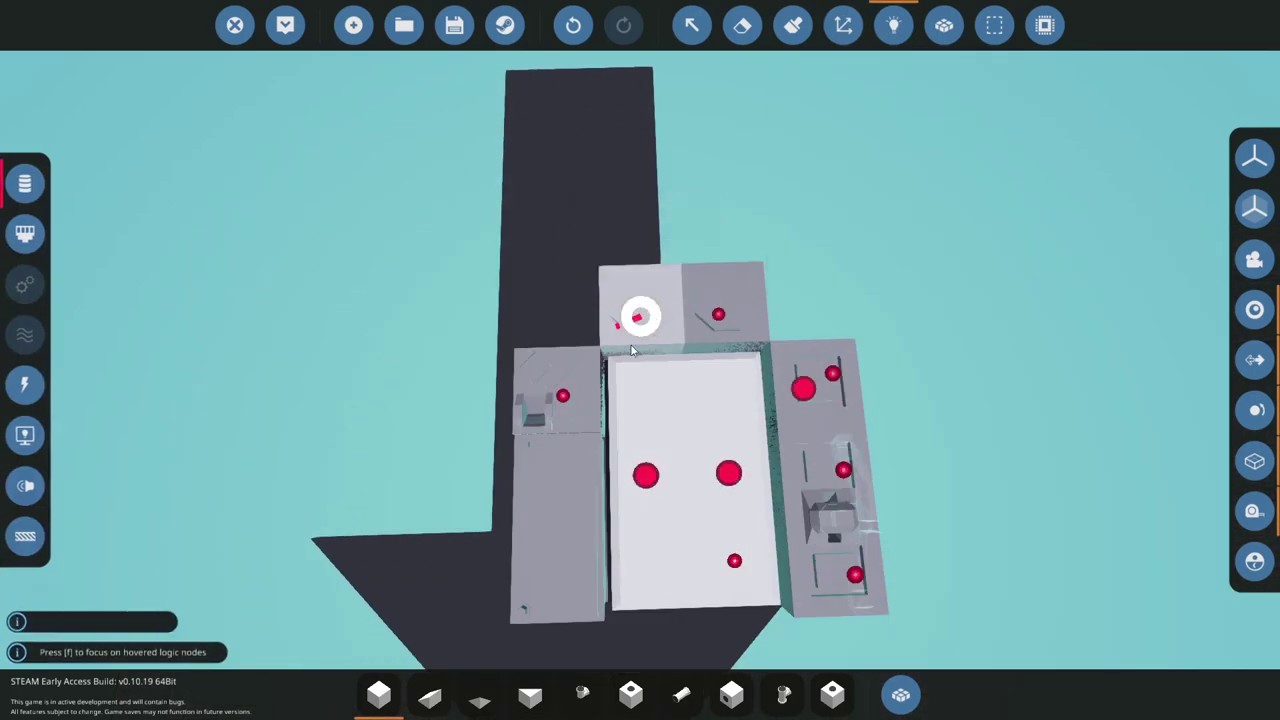
click(646, 475)
click(729, 473)
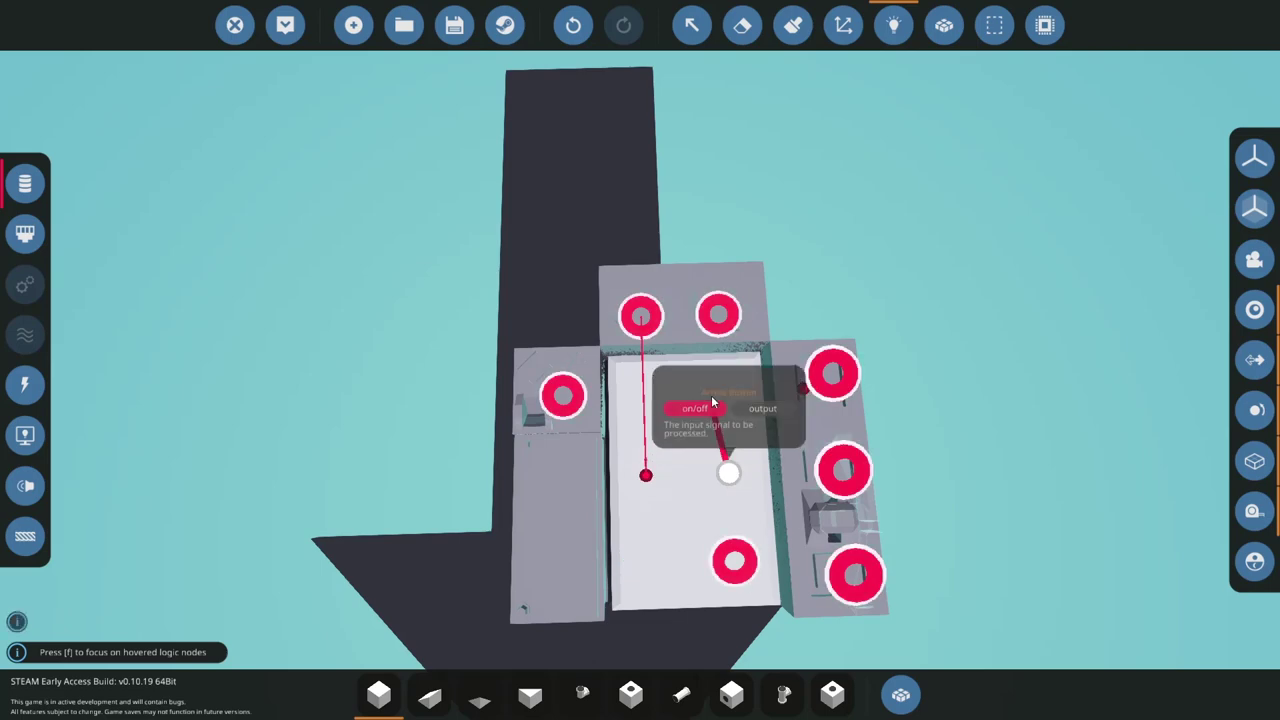
click(716, 318)
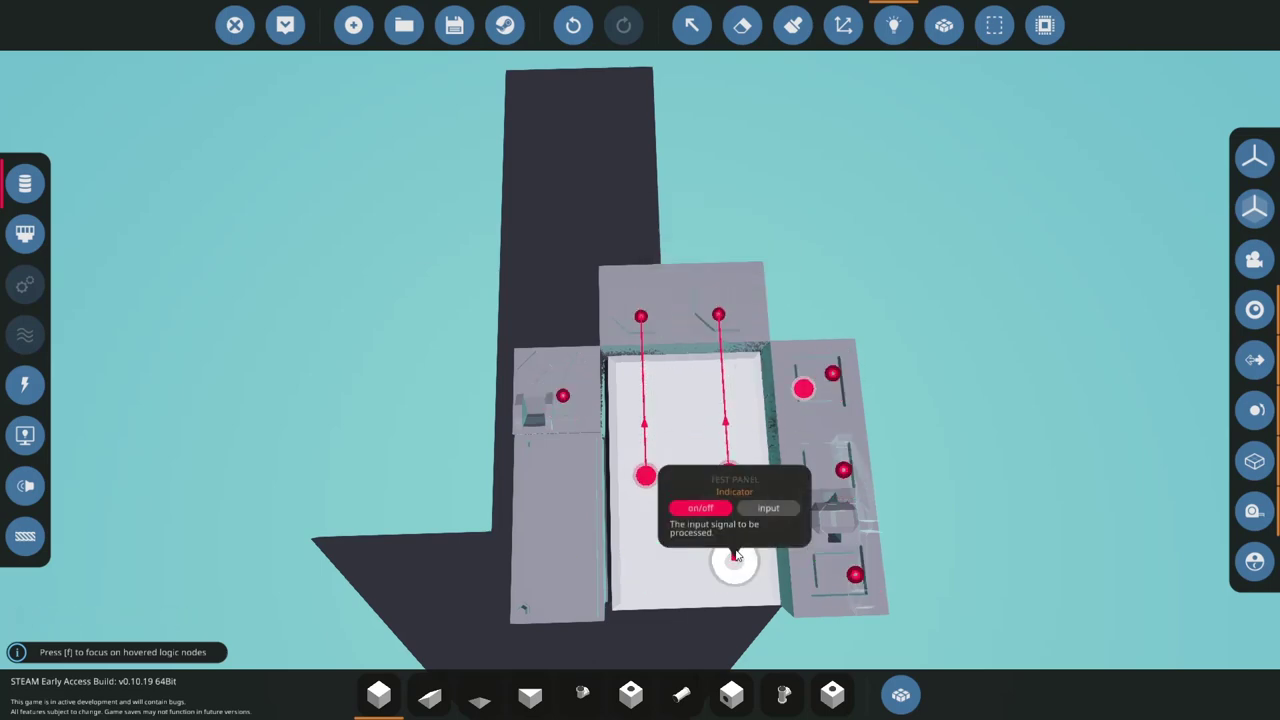
- Connect the button's on/off output to the microcontroller's Indicator input and the Throttle Lever's Throttle output to its number input
click(801, 390)
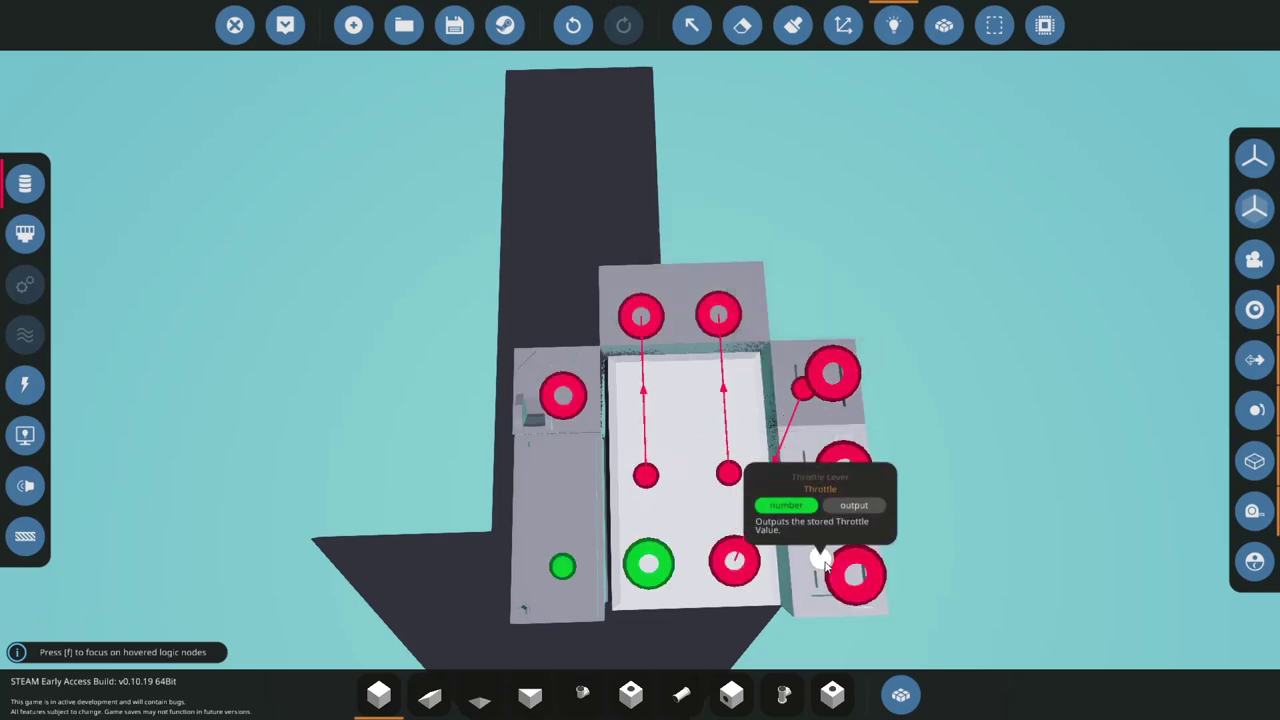
click(819, 558)
click(650, 565)
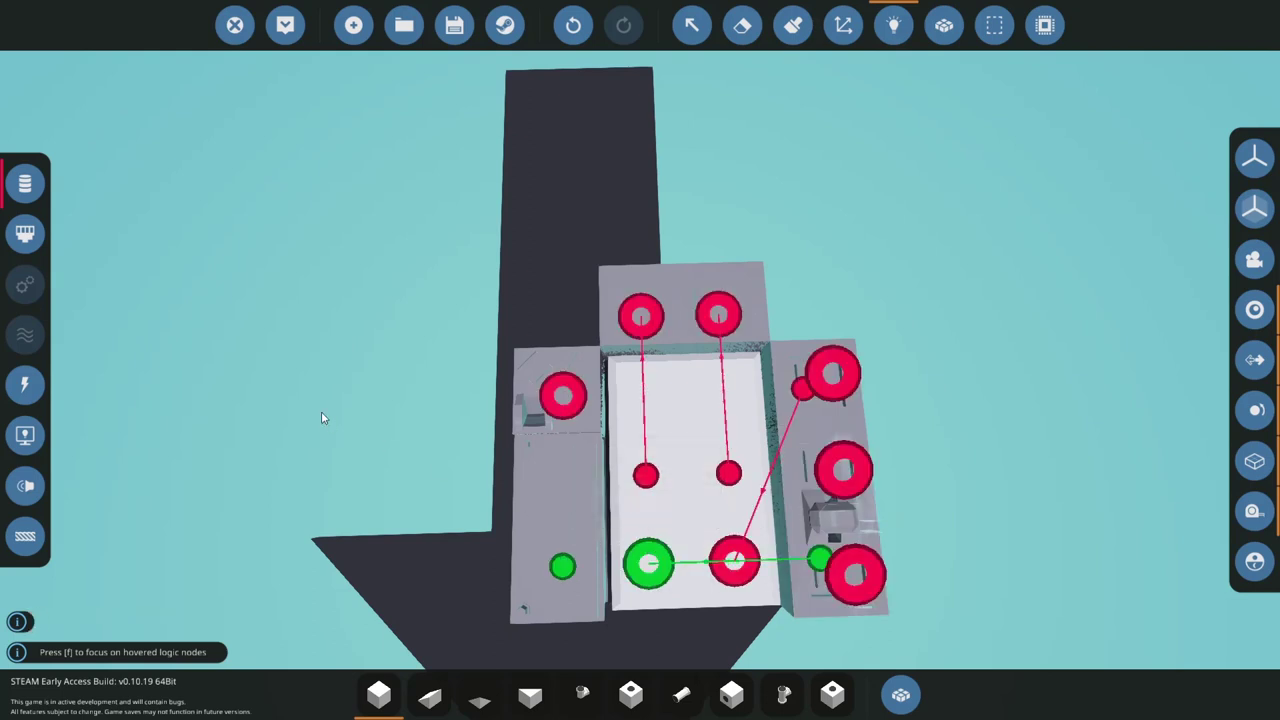
- Connect the battery's electric node to the instrument panel, both lights, the button and the throttle lever
click(25, 385)
click(562, 477)
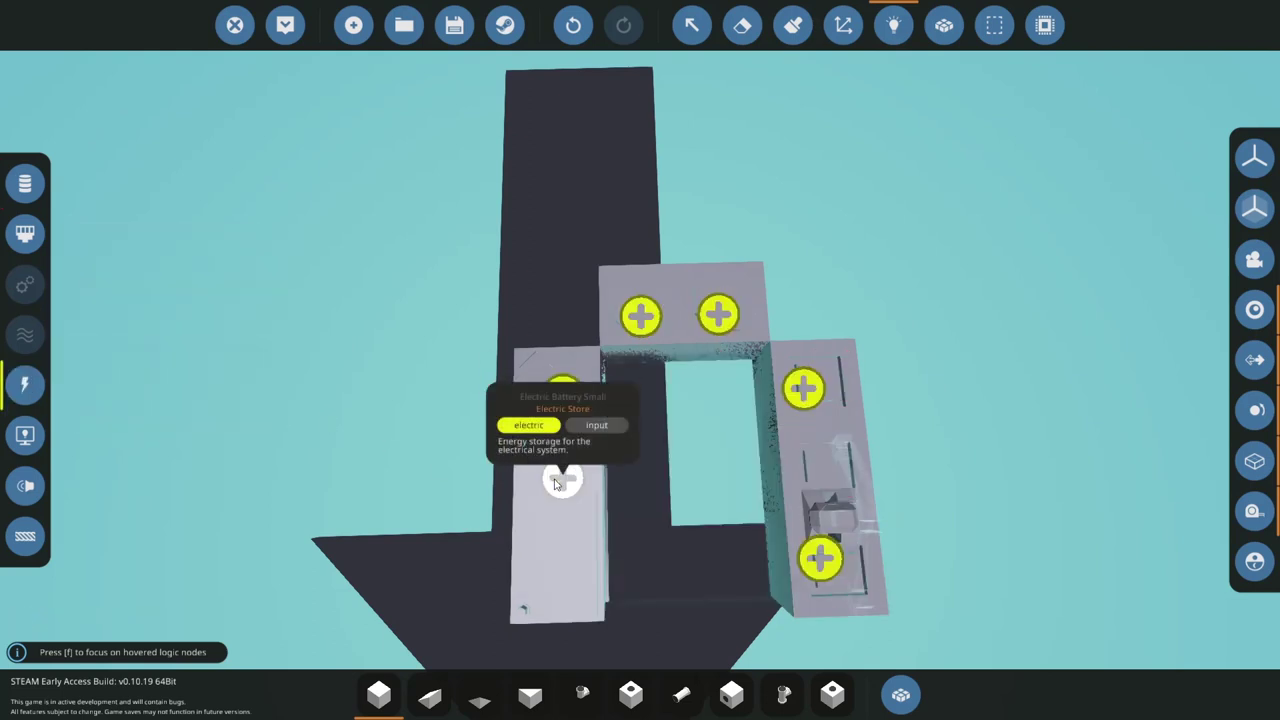
click(563, 398)
click(640, 314)
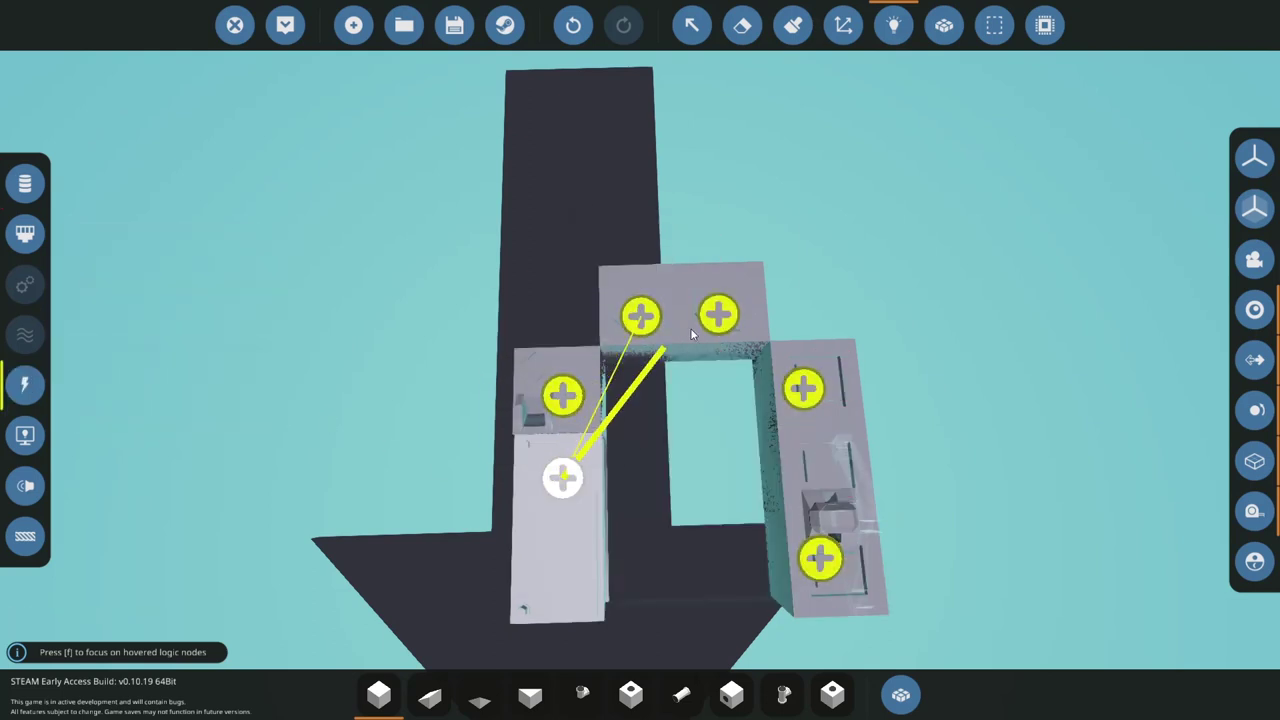
click(718, 314)
click(804, 388)
click(820, 558)
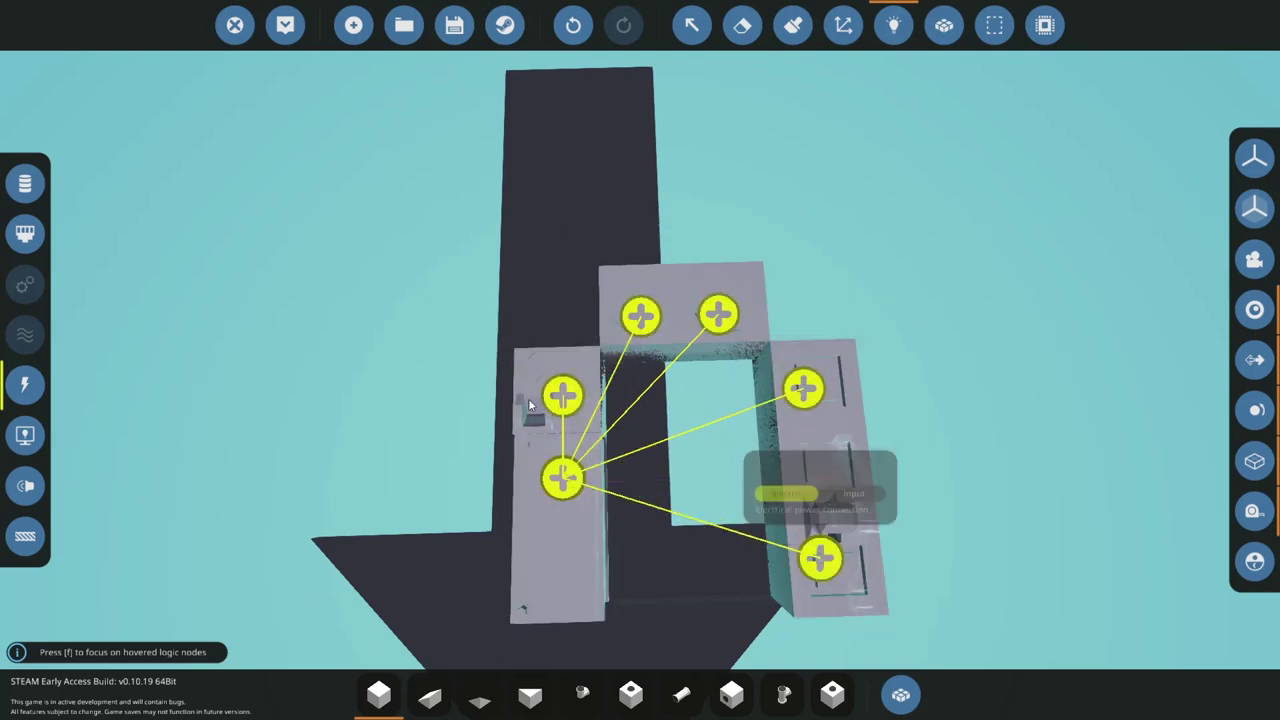
- Link the instrument panel's composite Out Signal to the microcontroller's composite input and the microcontroller's composite output to the panel's In Signal, then leave logic mode
click(25, 185)
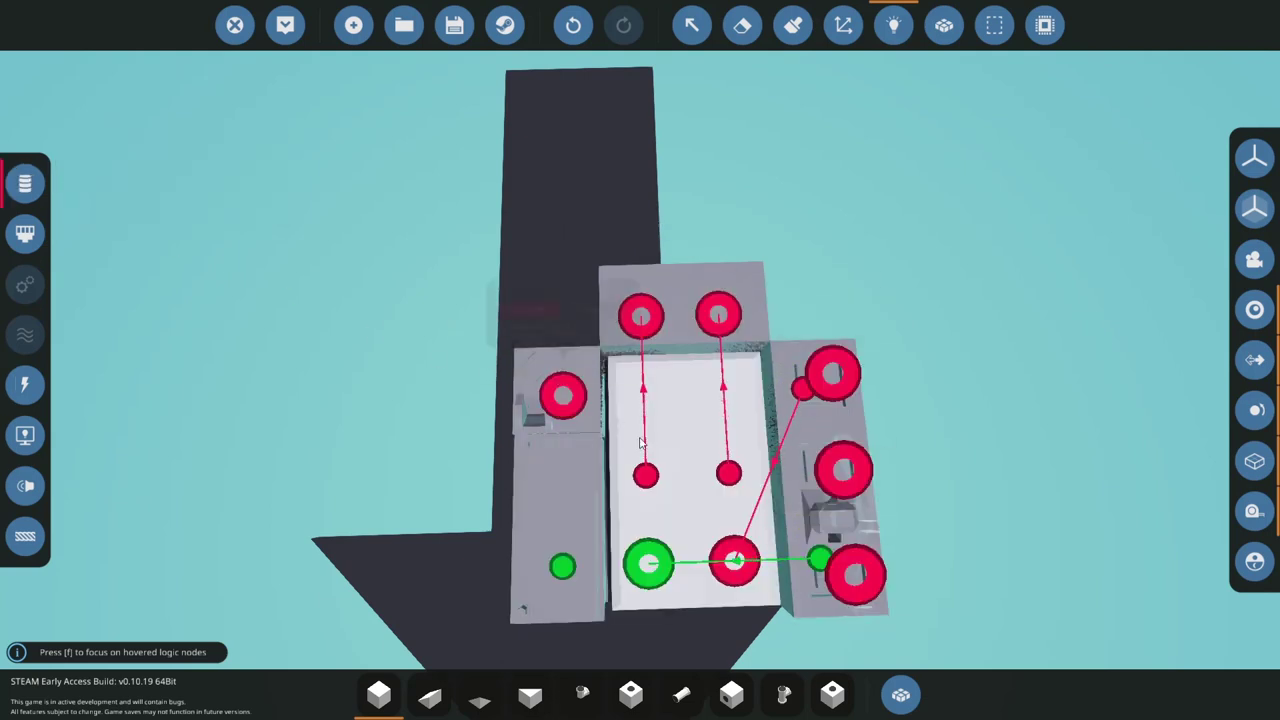
click(26, 235)
key(f)
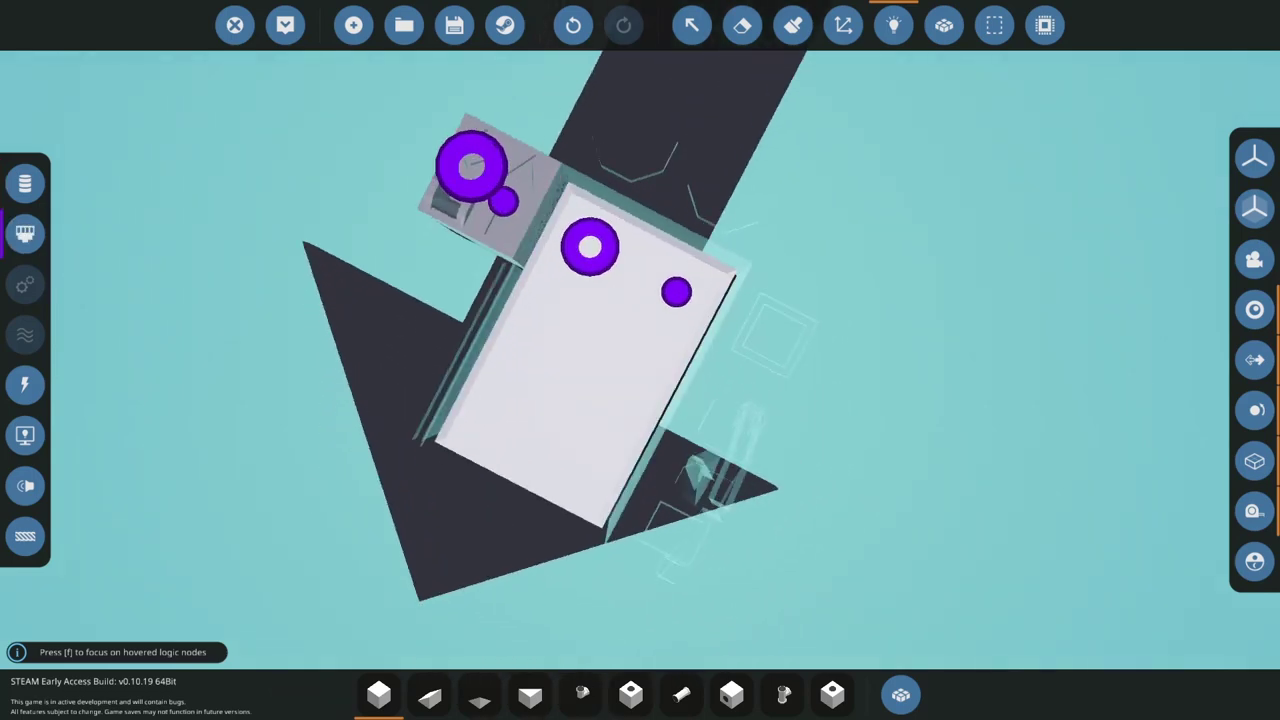
key(f)
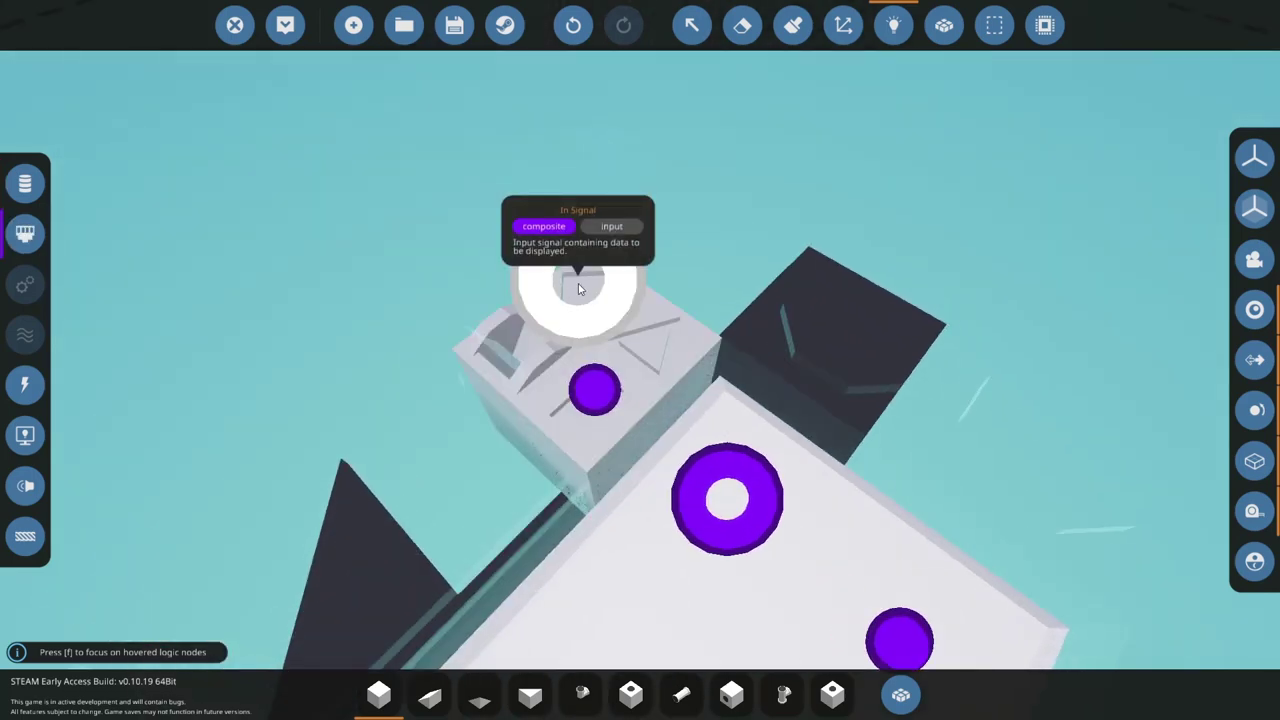
drag(594, 389, 727, 497)
drag(900, 641, 603, 328)
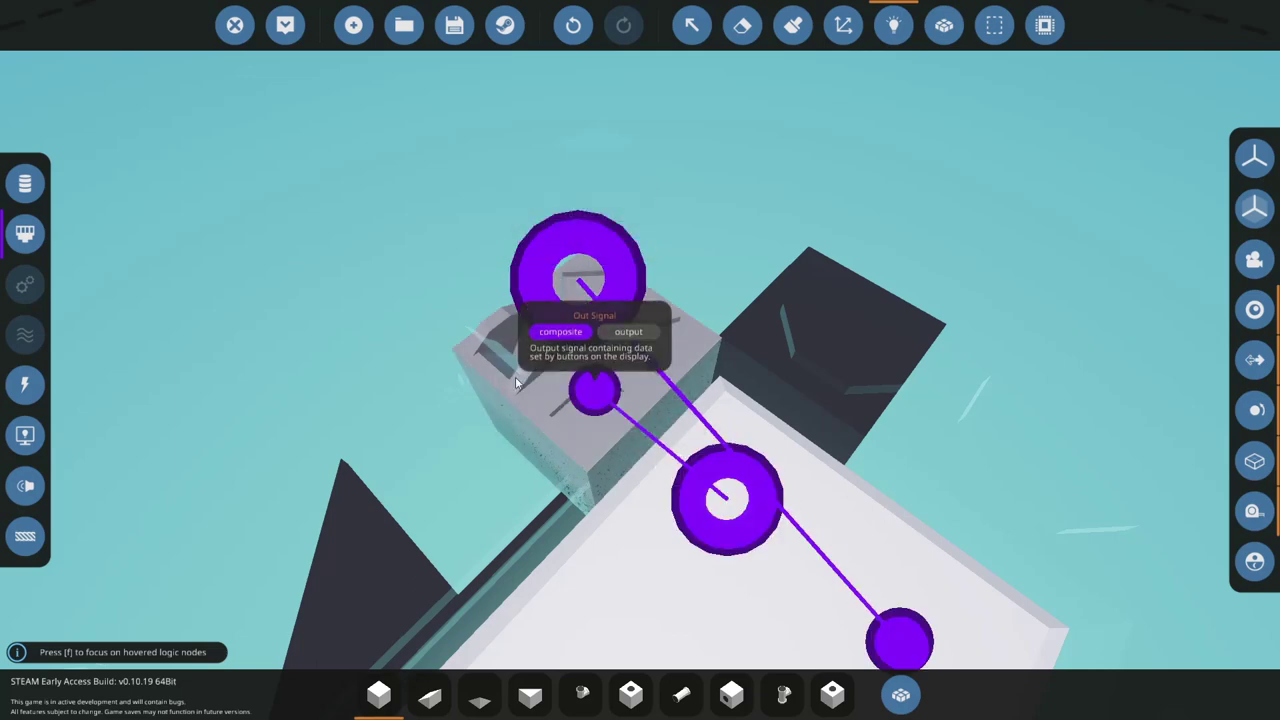
key(s)
key(Escape)
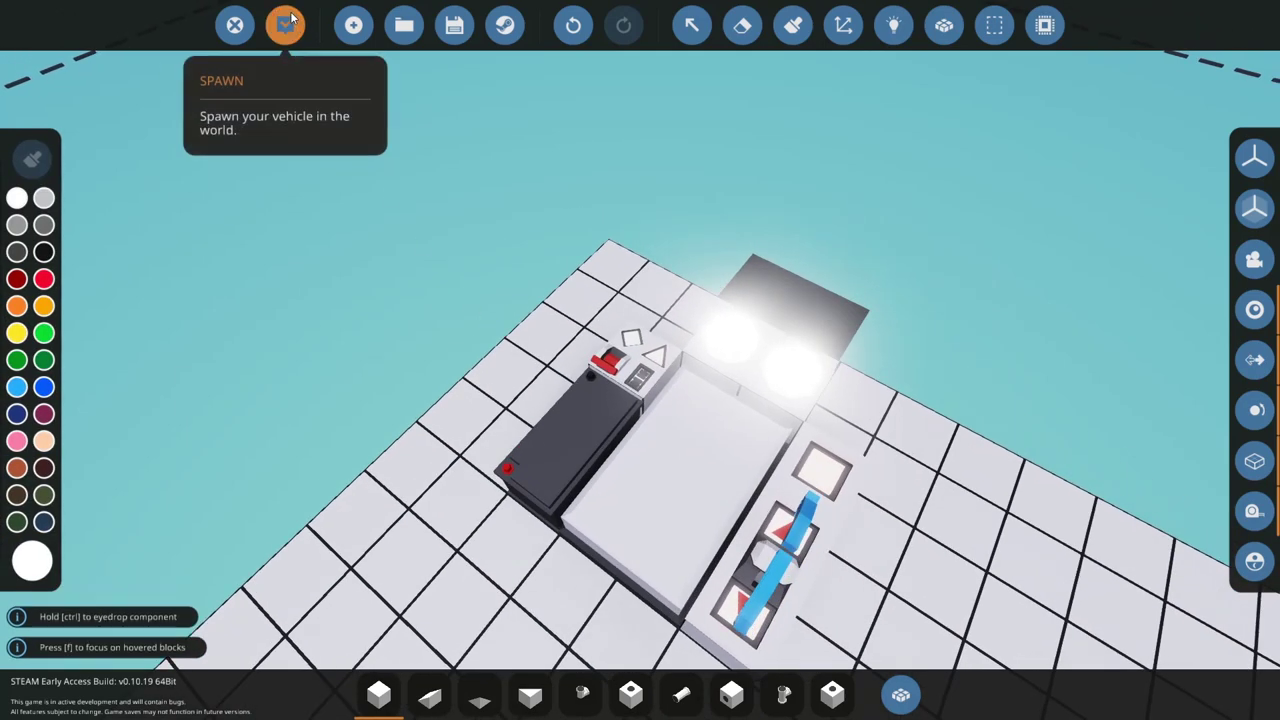
- Spawn the test vehicle in the world and walk up to its instrument panel
click(285, 25)
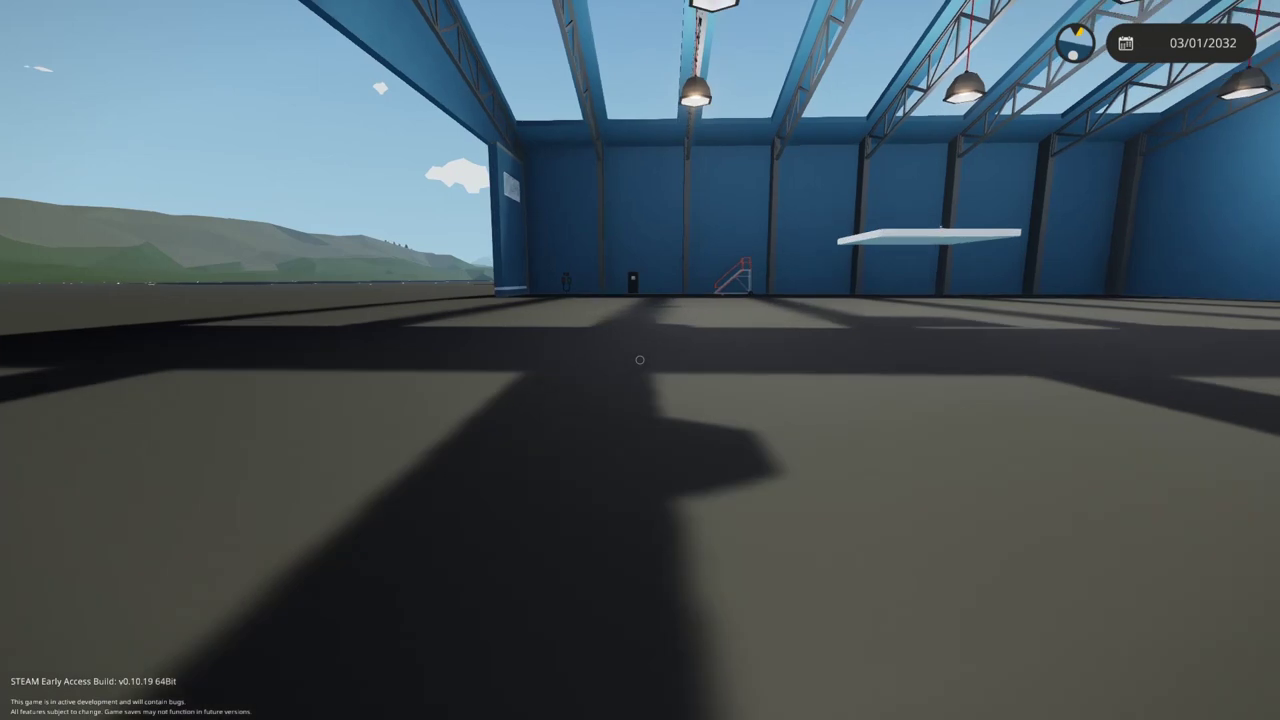
key(w)
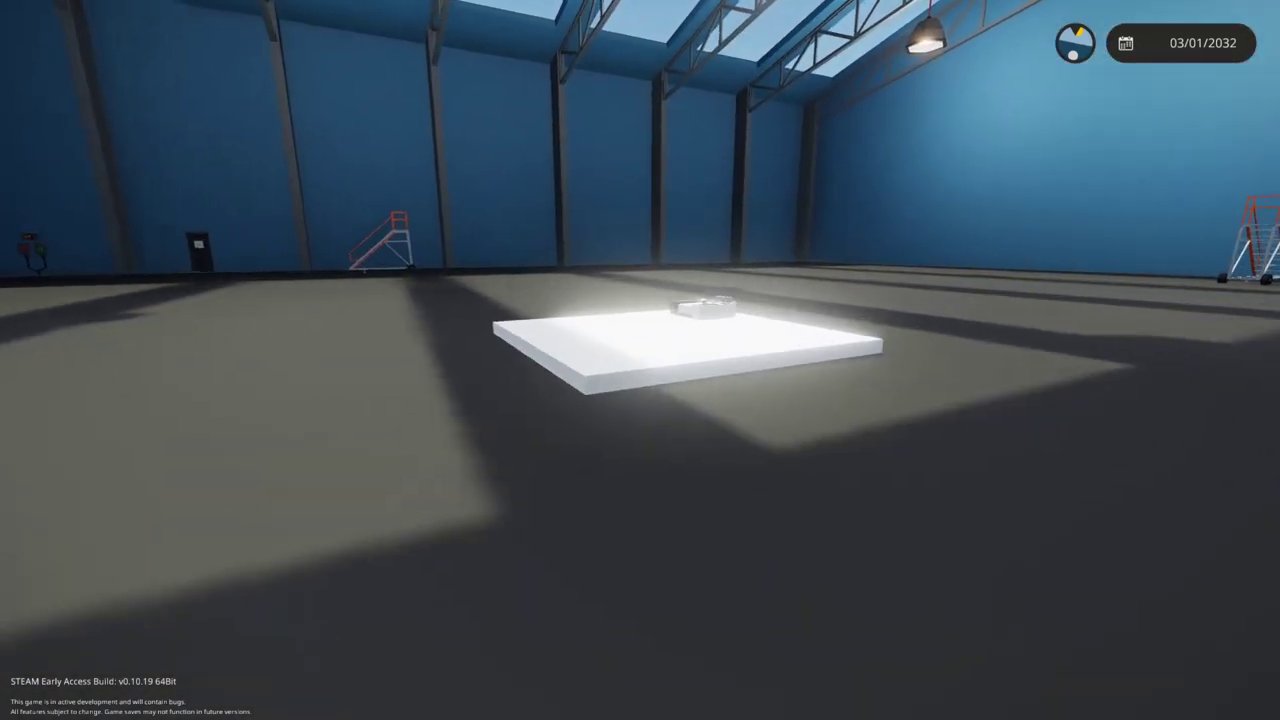
key(w)
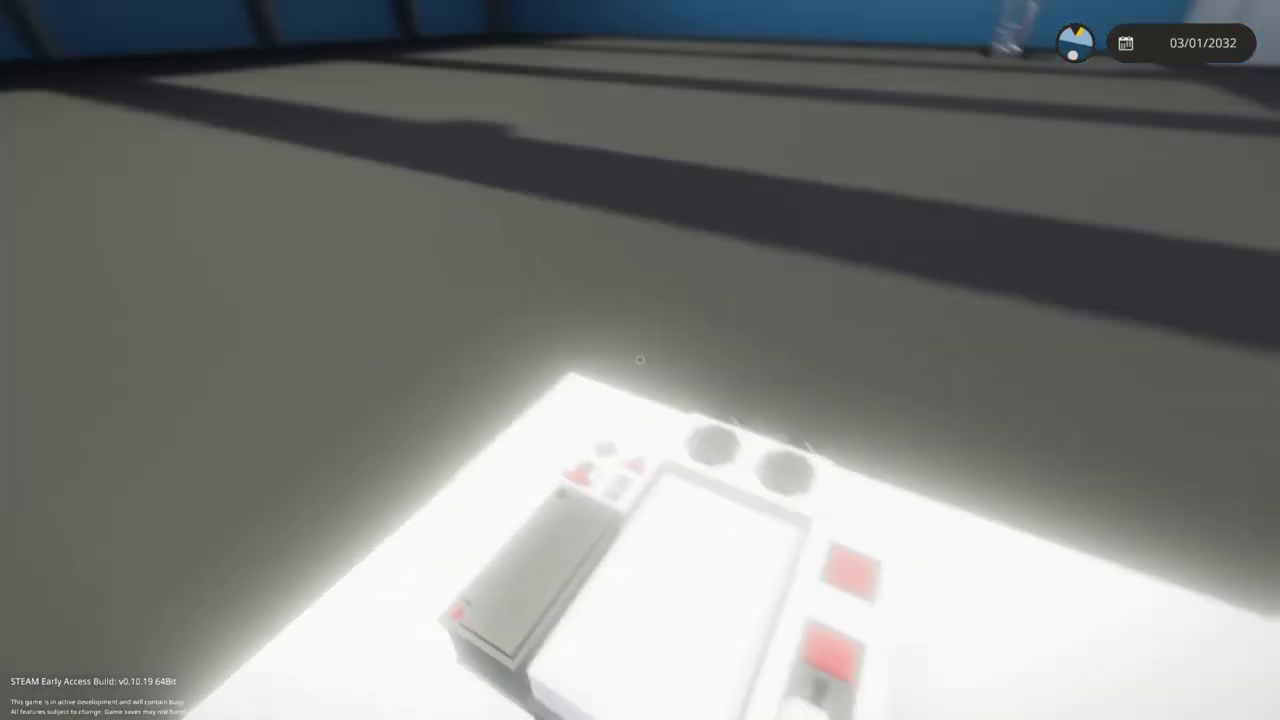
key(w)
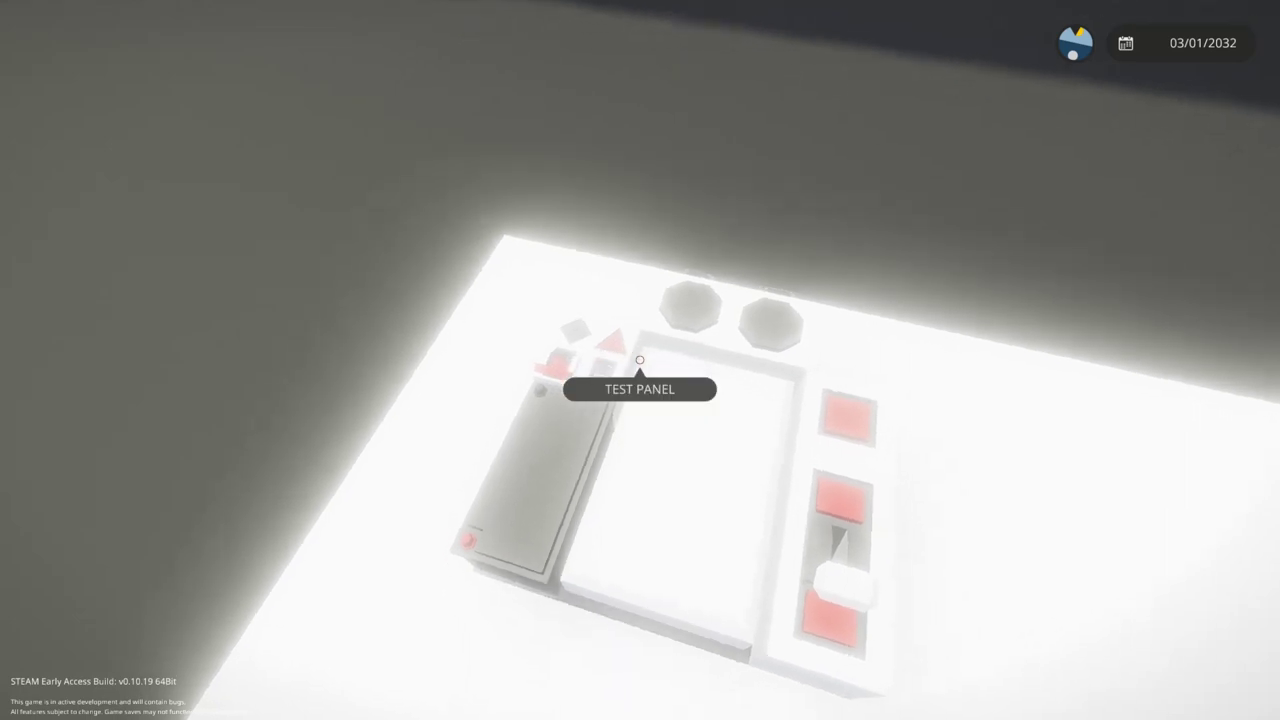
key(w)
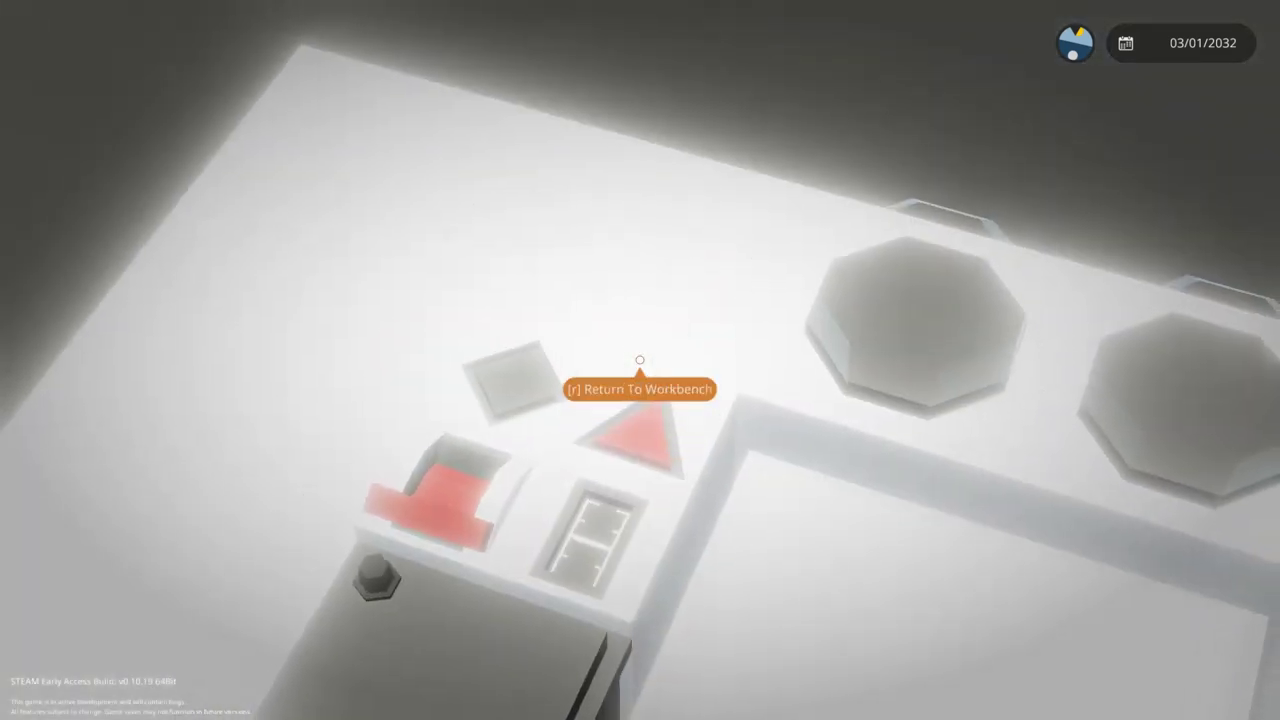
- Operate the spawned vehicle's buttons and examine how the lights and the panel's indicator respond
key(e)
scroll(640, 360, down, 5)
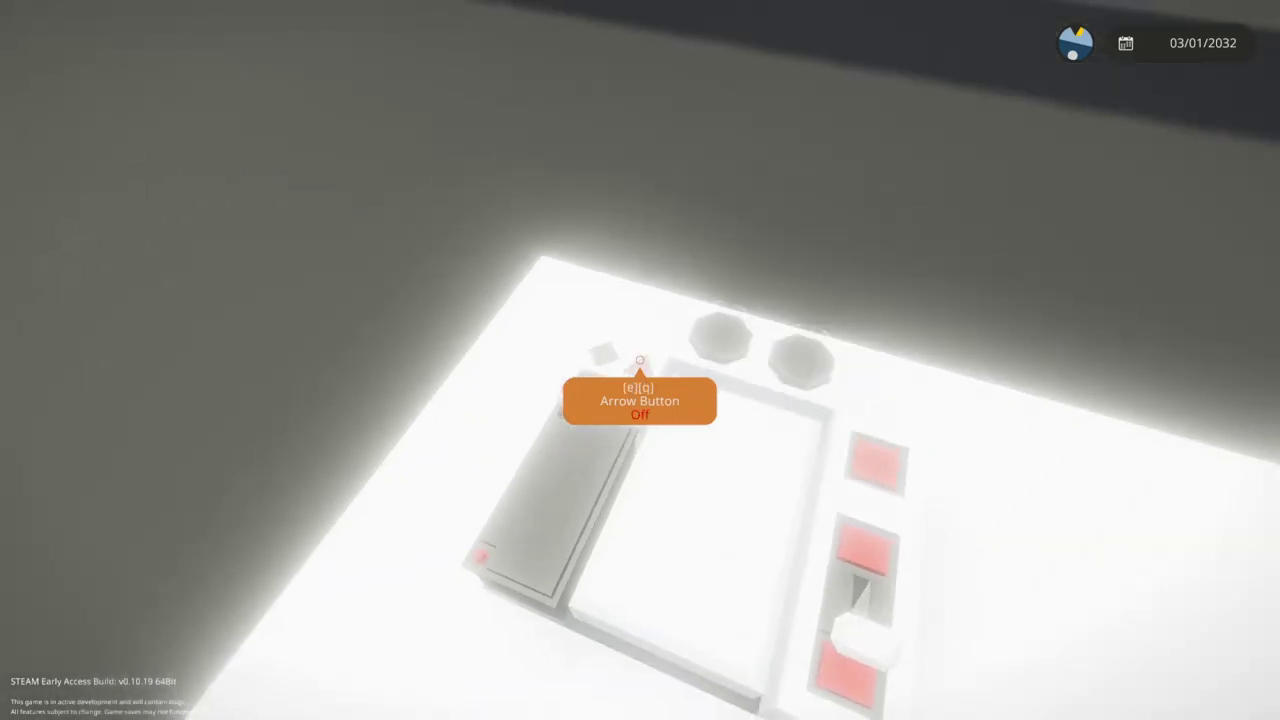
scroll(640, 360, up, 5)
scroll(640, 360, down, 5)
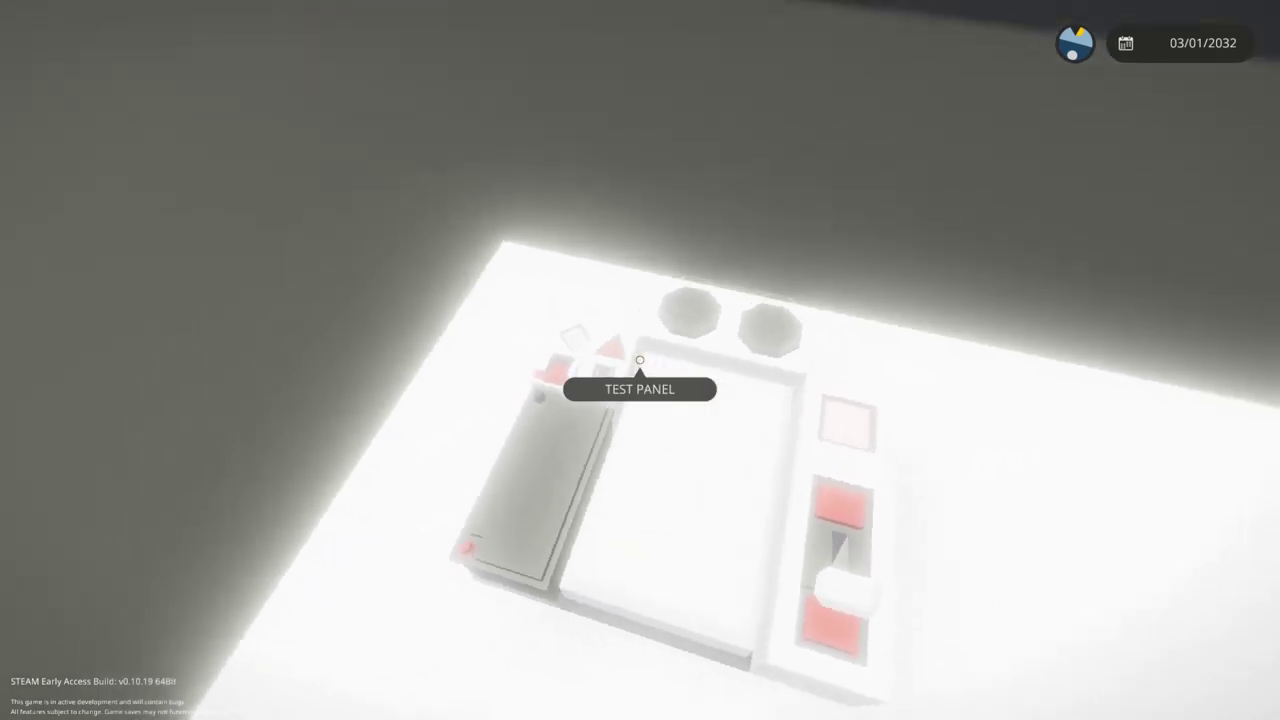
- Operate the throttle lever and examine the instrument panel's gauge and indicator up close
right_click(640, 360)
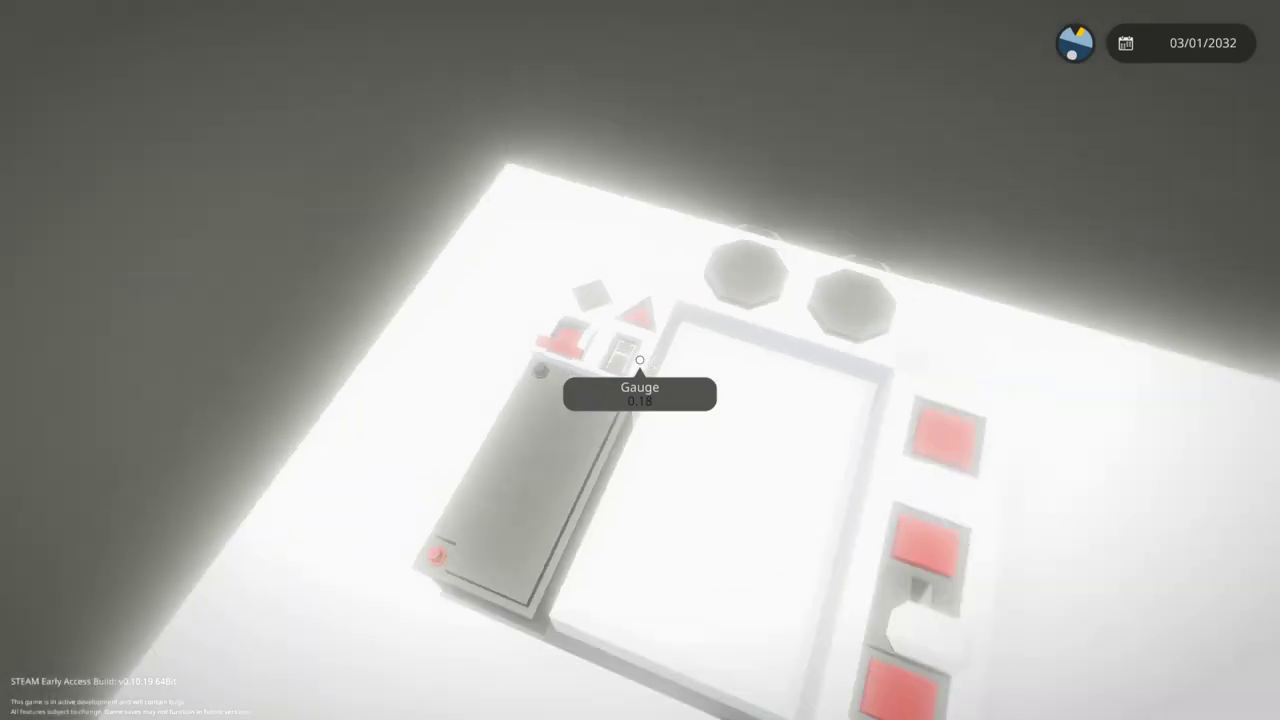
key(q)
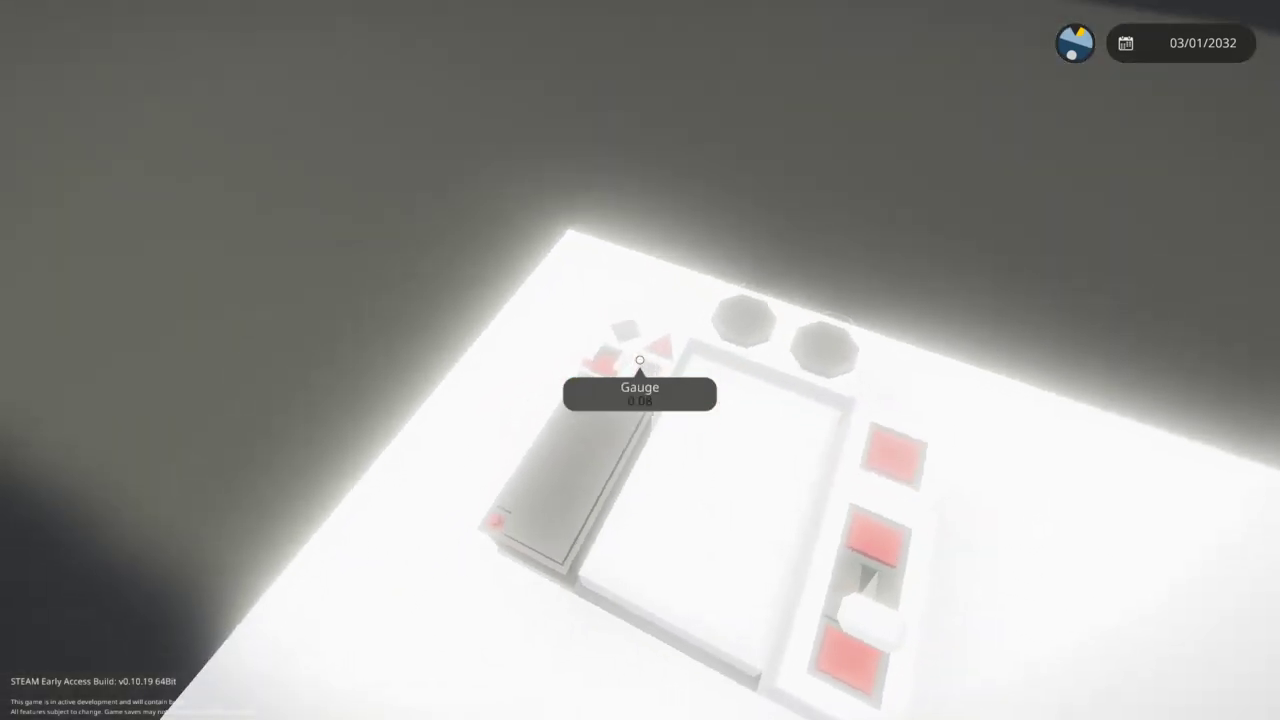
right_click(640, 360)
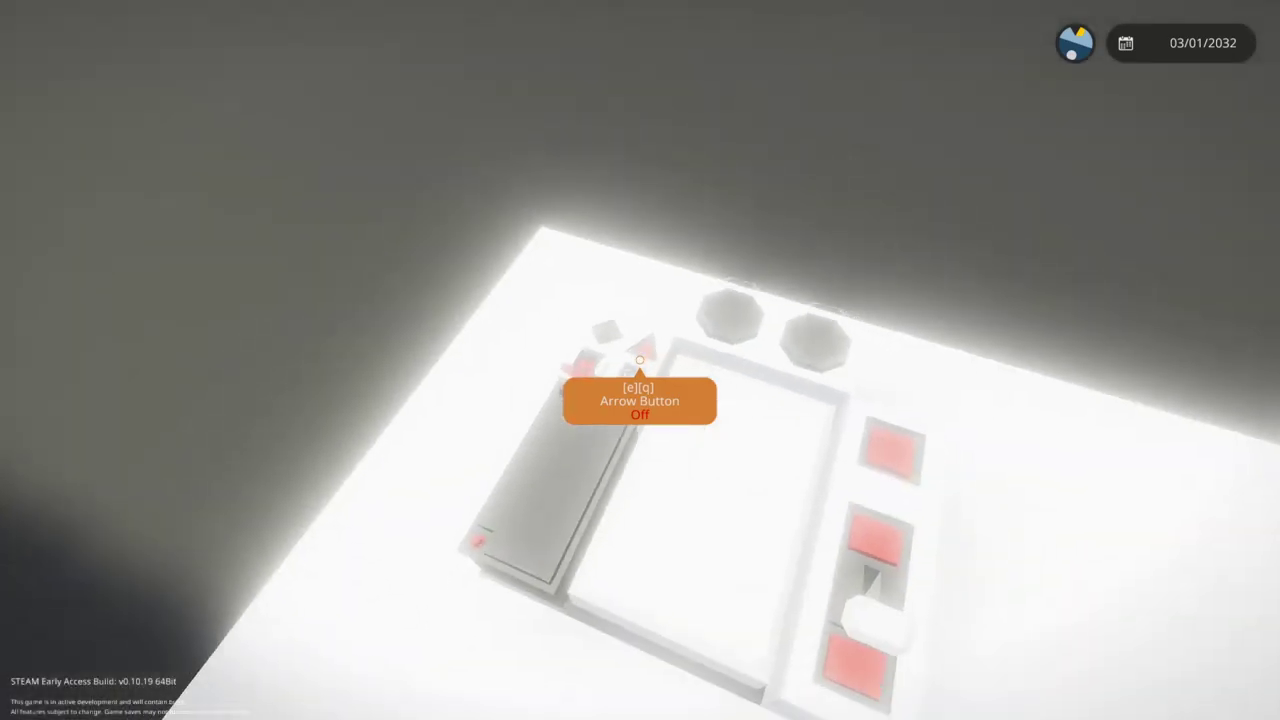
right_click(640, 360)
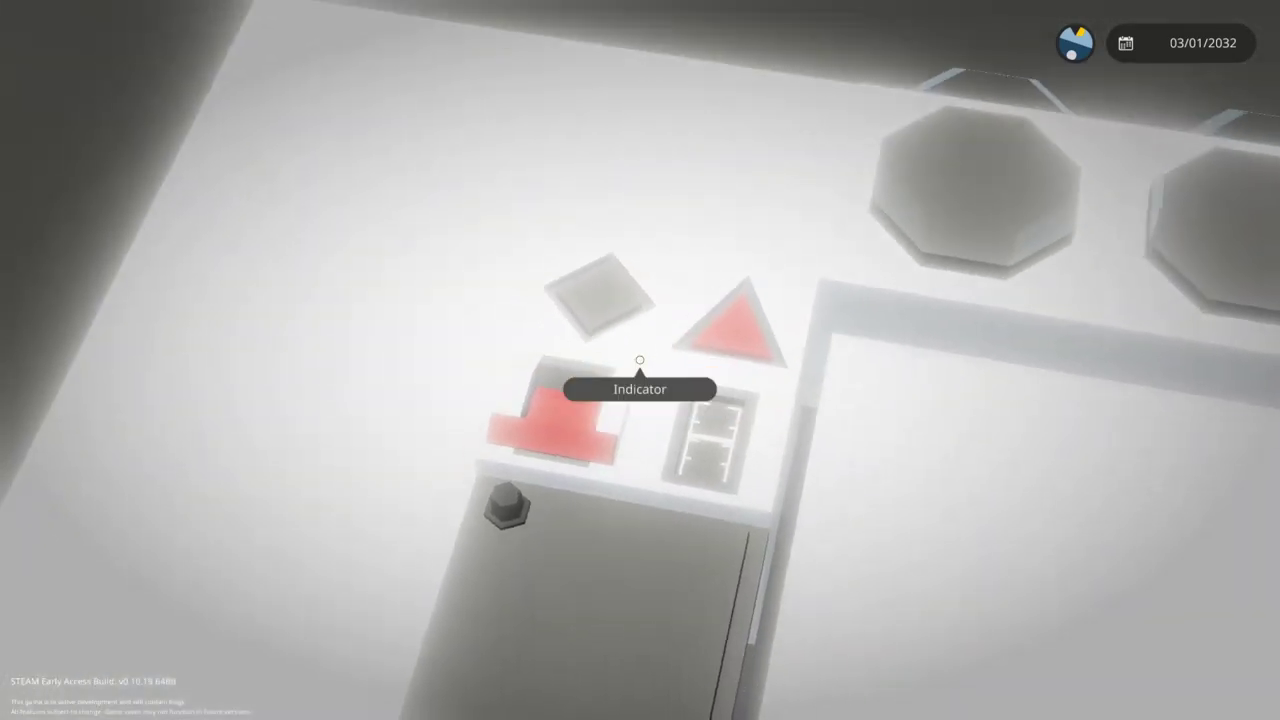
key(s)
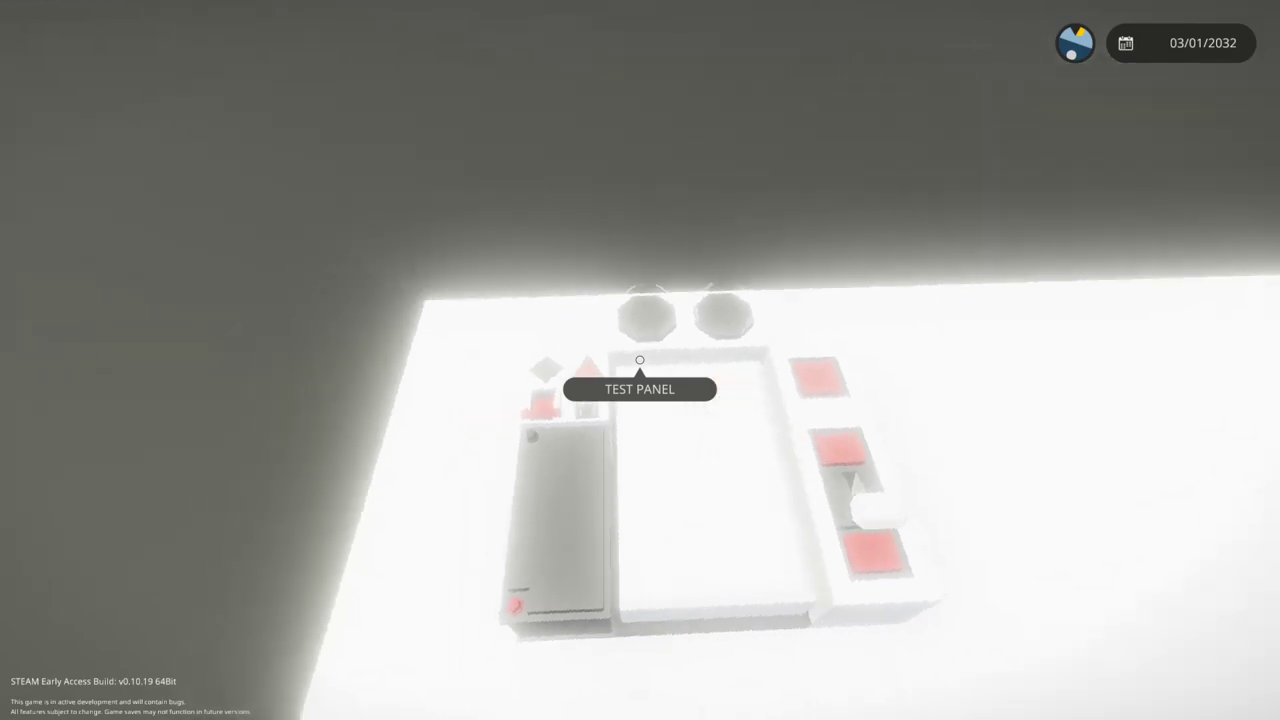
right_click(640, 360)
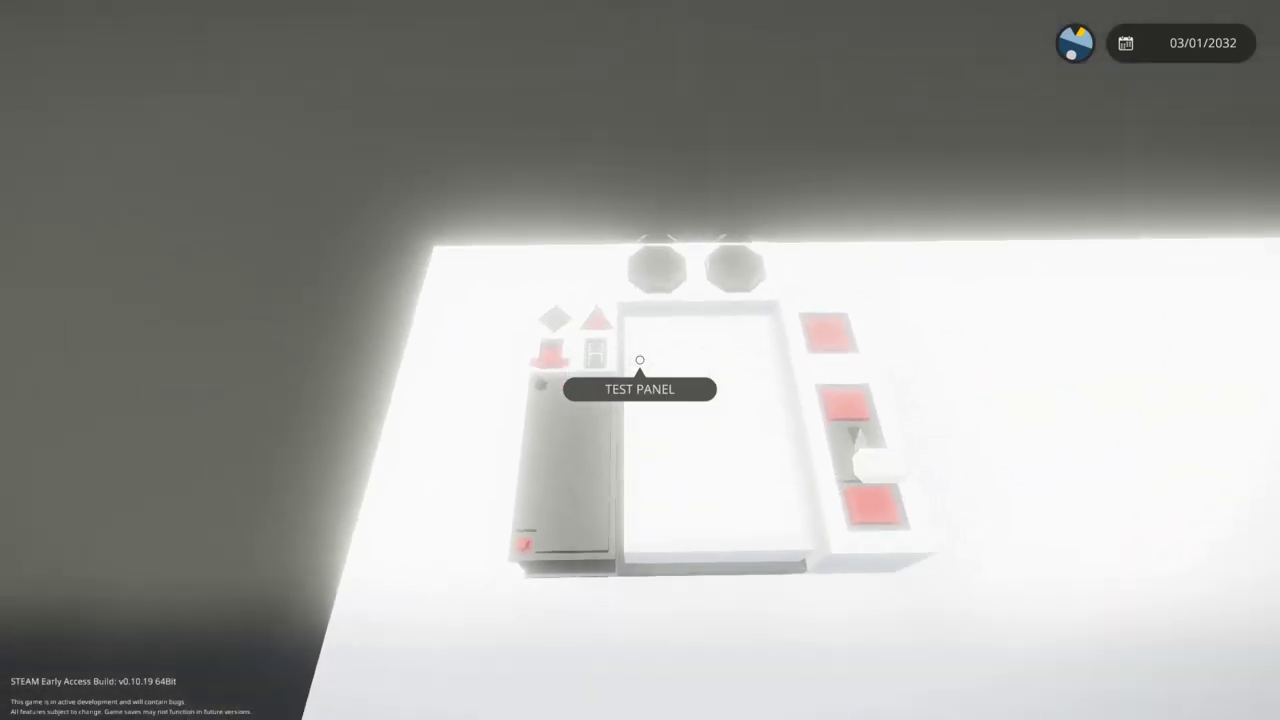
- Return to the workbench and load the Tandem Rotor Helicopter from the saved vehicles
key(s)
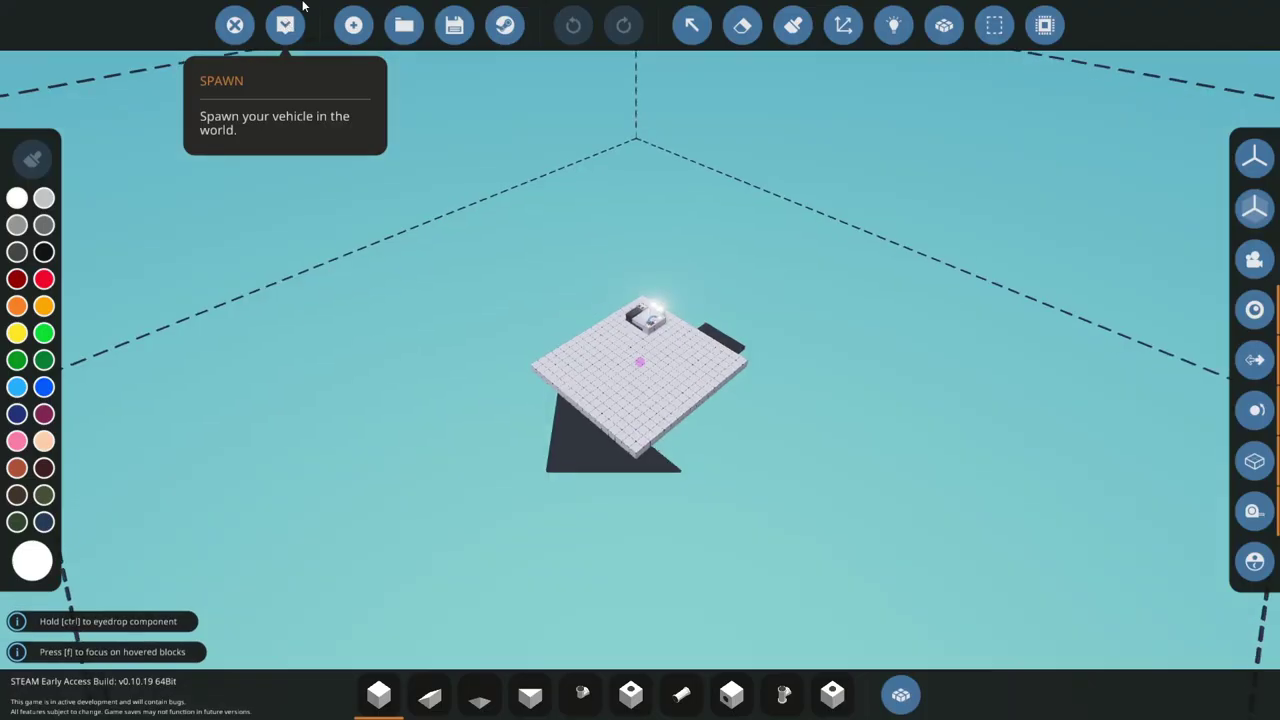
click(403, 23)
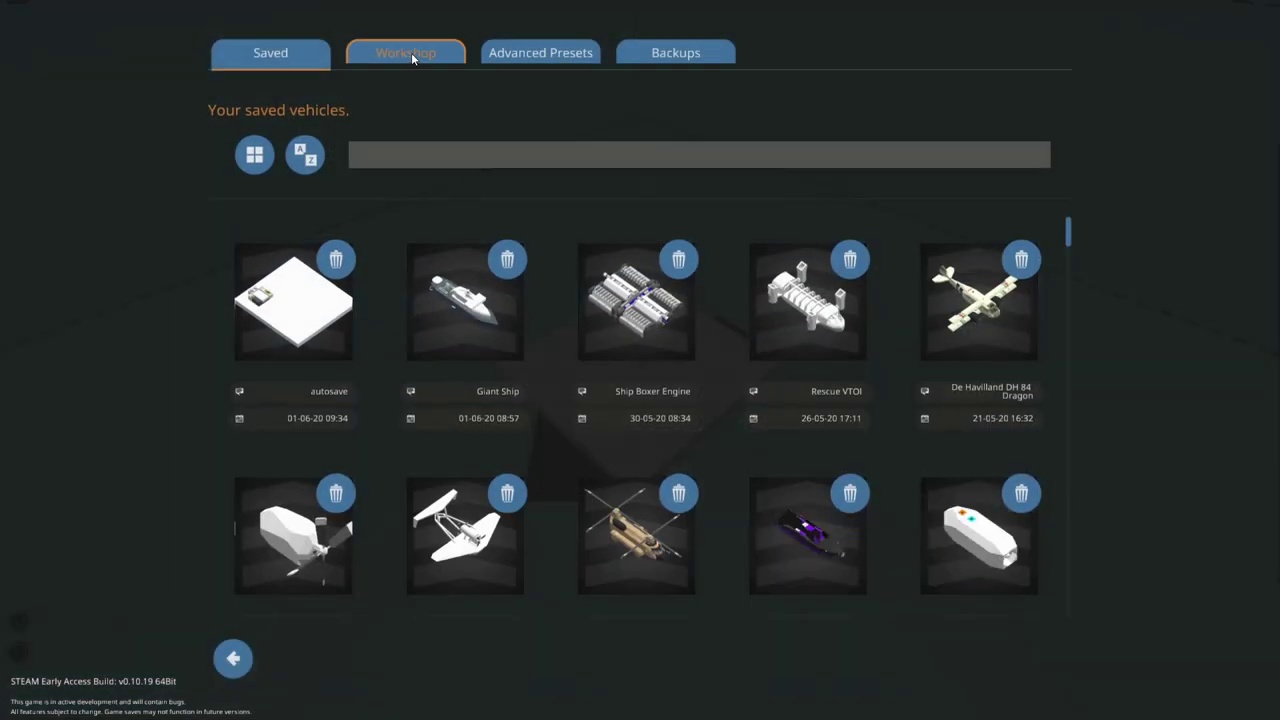
scroll(675, 370, down, 2)
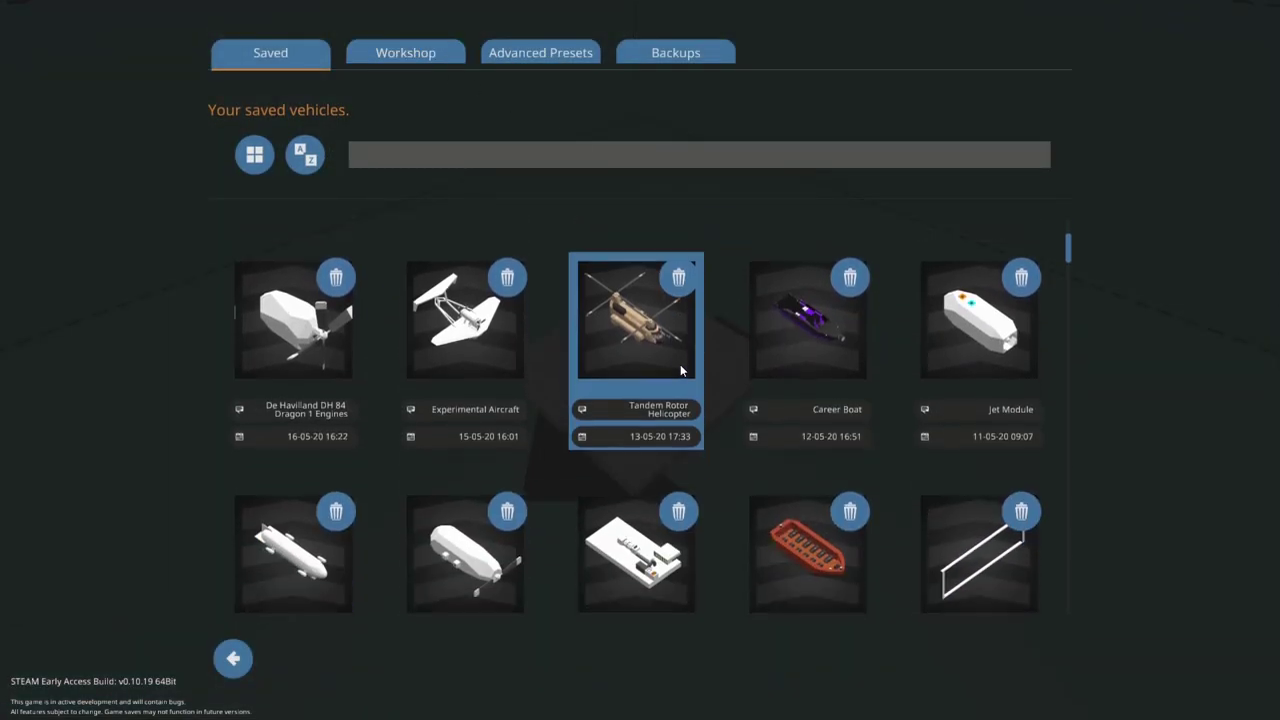
scroll(655, 360, down, 2)
scroll(655, 356, up, 2)
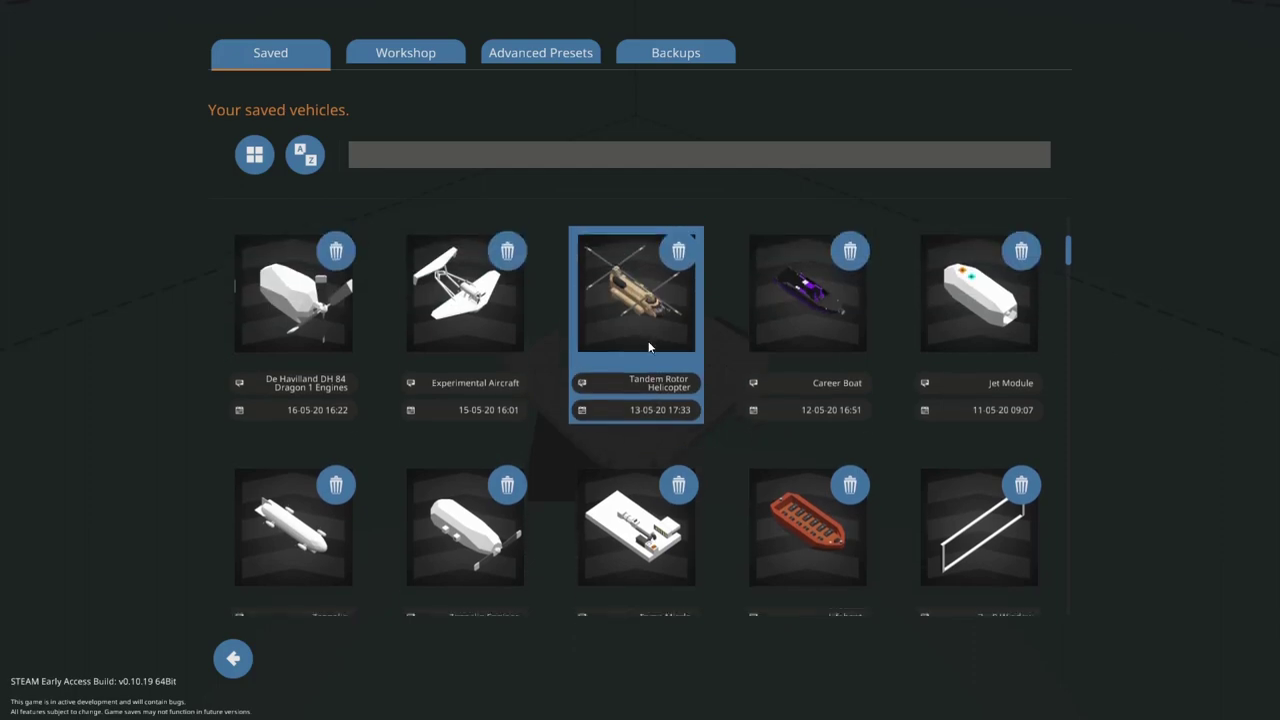
click(648, 342)
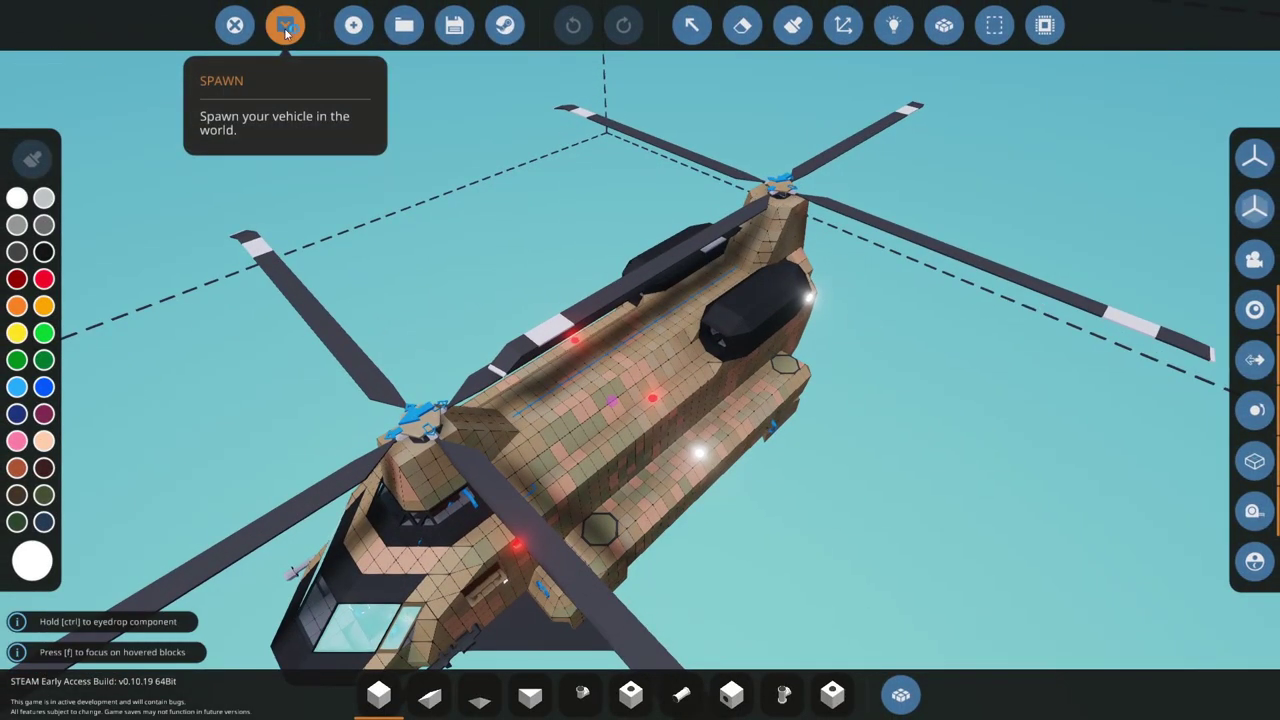
- Spawn the tandem rotor helicopter in the world, approach its cockpit side entrance and open the door
click(285, 27)
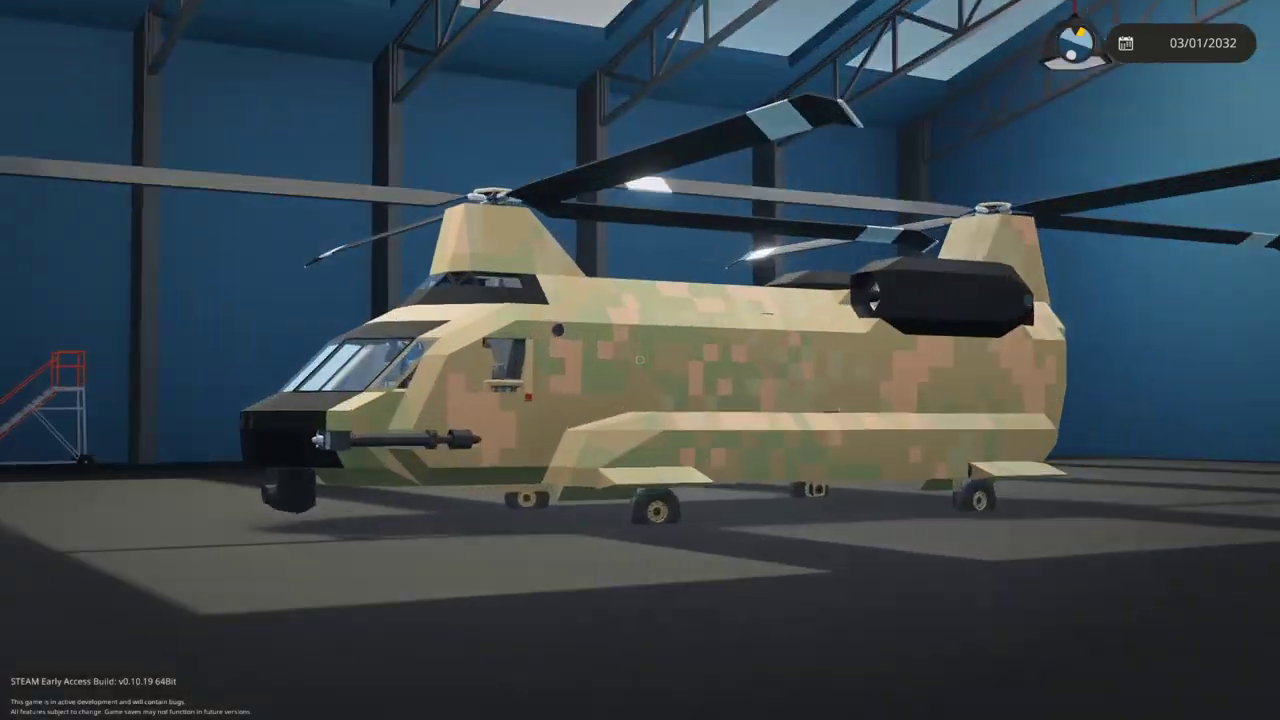
key(w)
scroll(640, 360, down, 5)
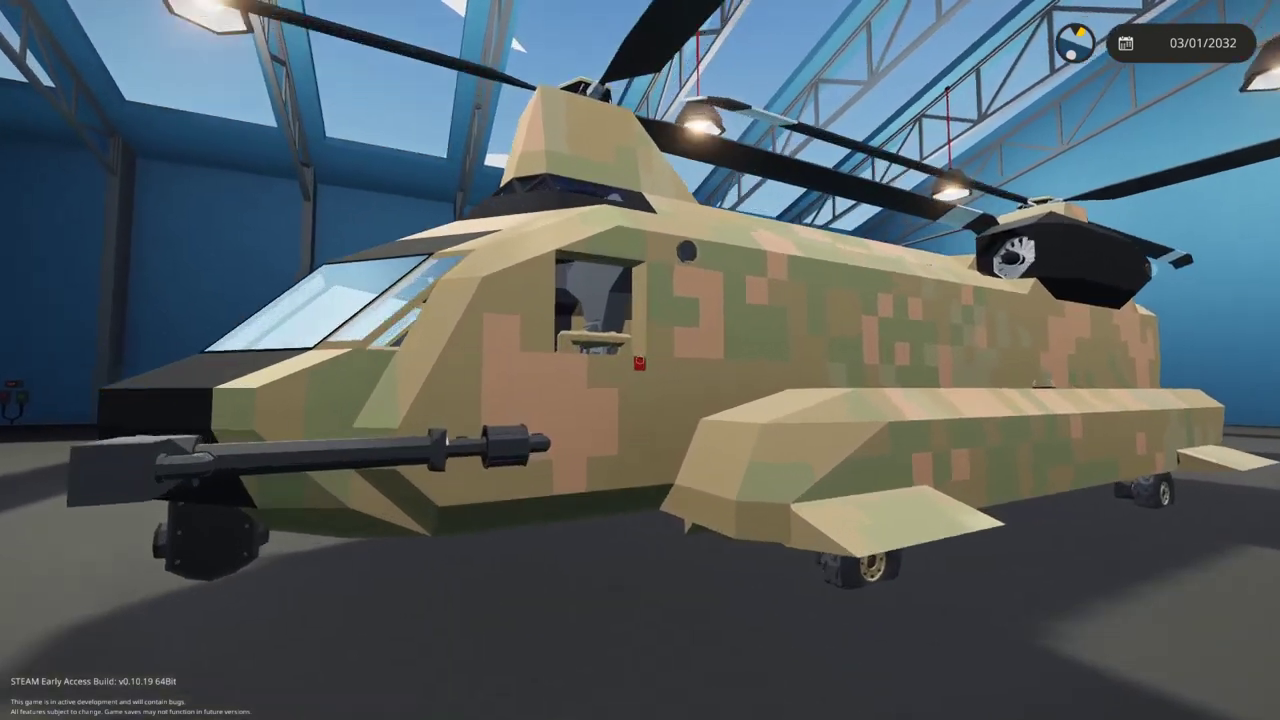
key(w)
key(q)
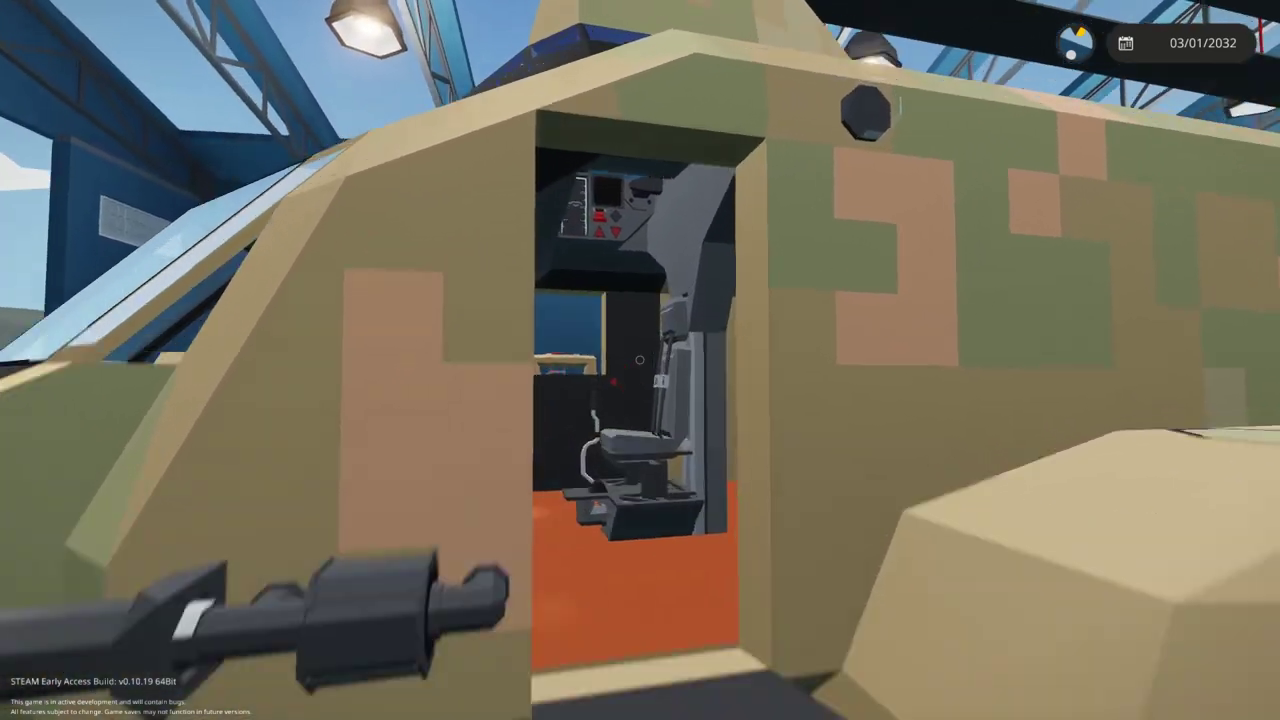
- Sit in the operator seat and examine its gauges, infrared mode switch and FOV controls before leaving the seat
key(f)
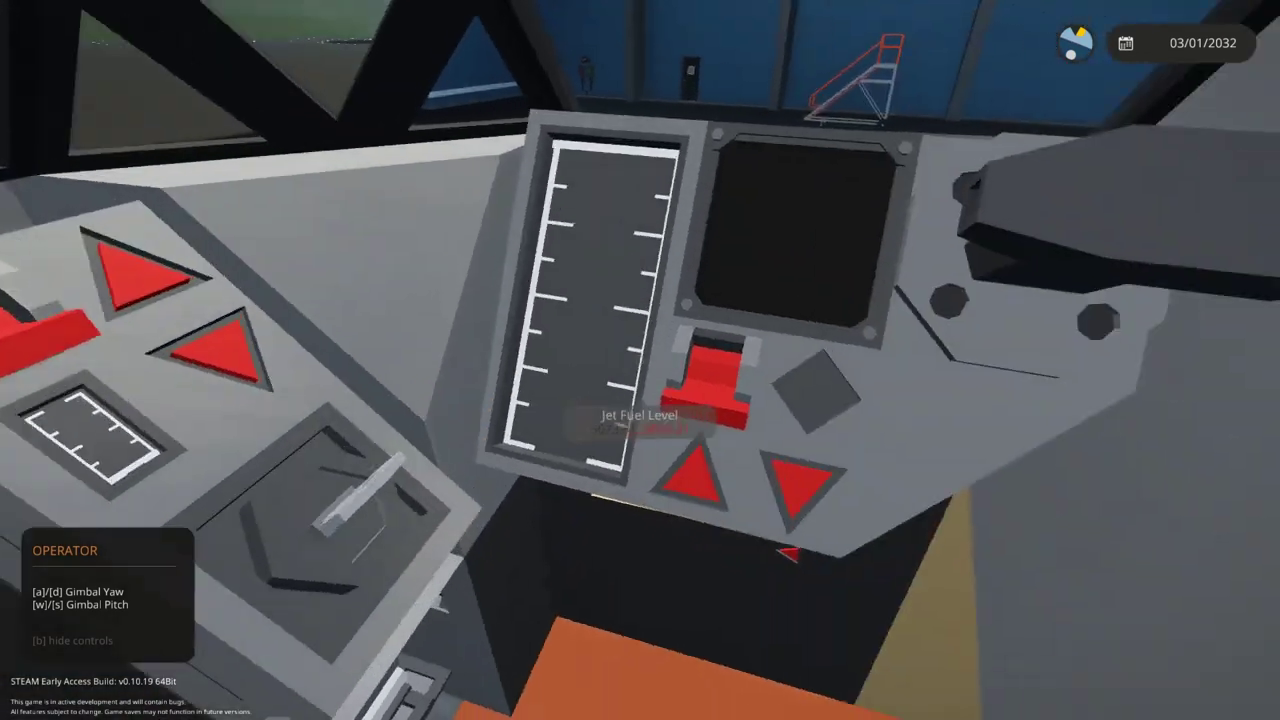
mouse_move(640, 360)
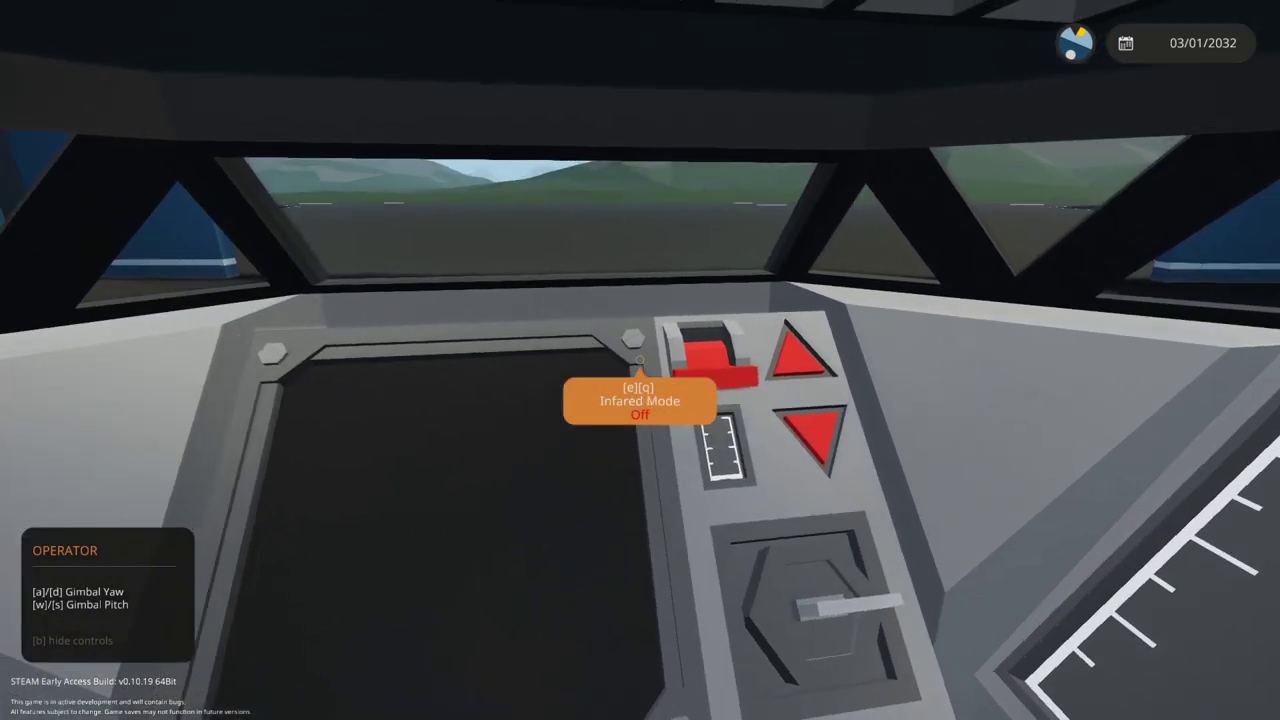
scroll(640, 360, up, 5)
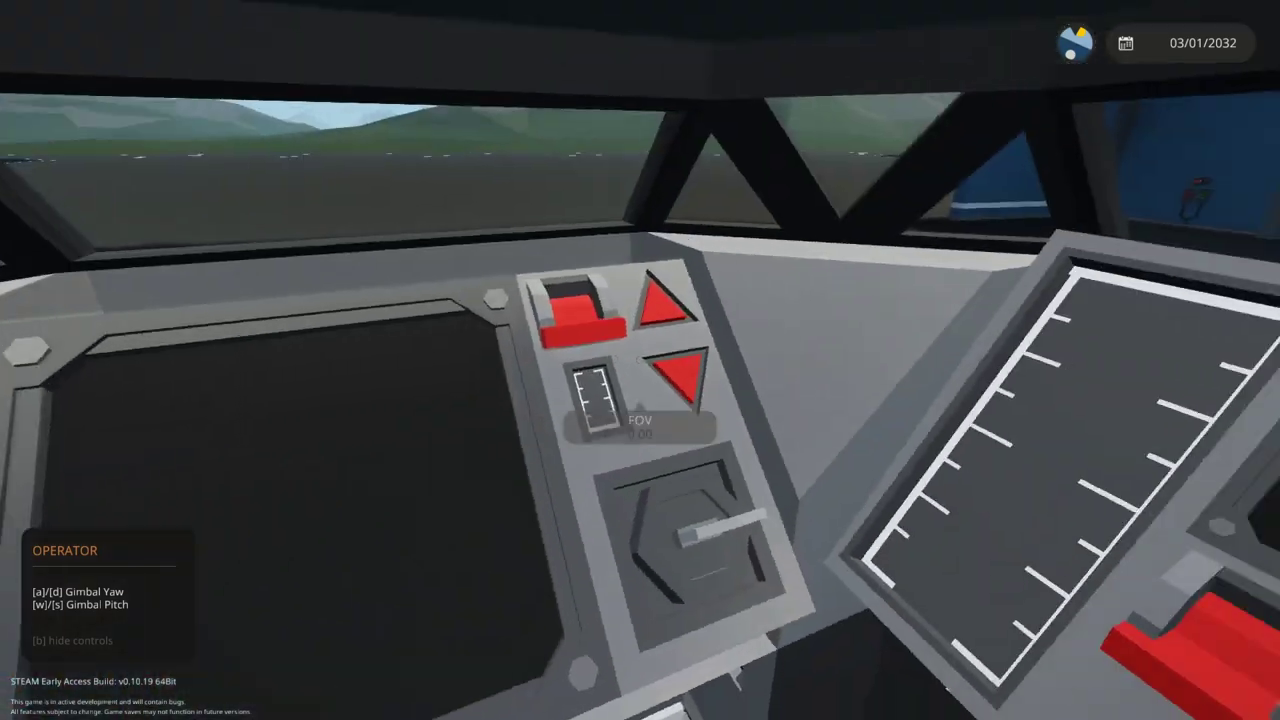
key(f)
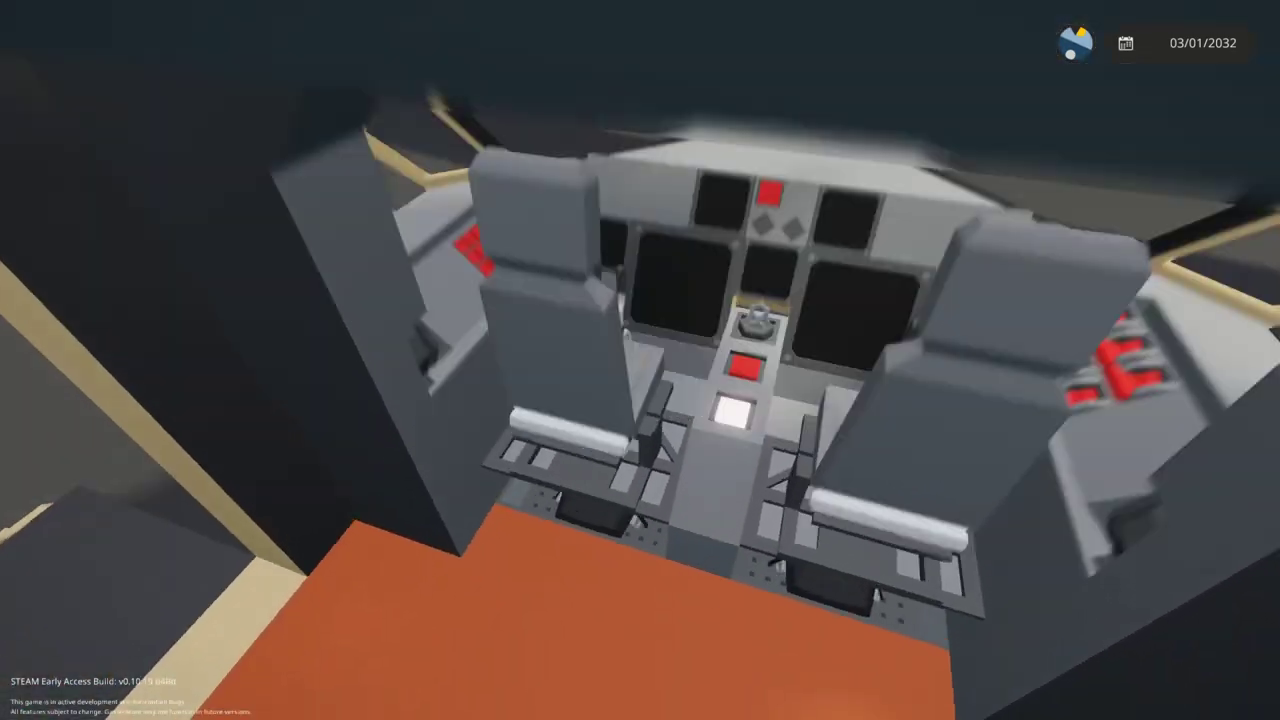
- Examine the pilot station's instrument panels and the side bank of light switches from the cockpit seats, and exit the helicopter
key(f)
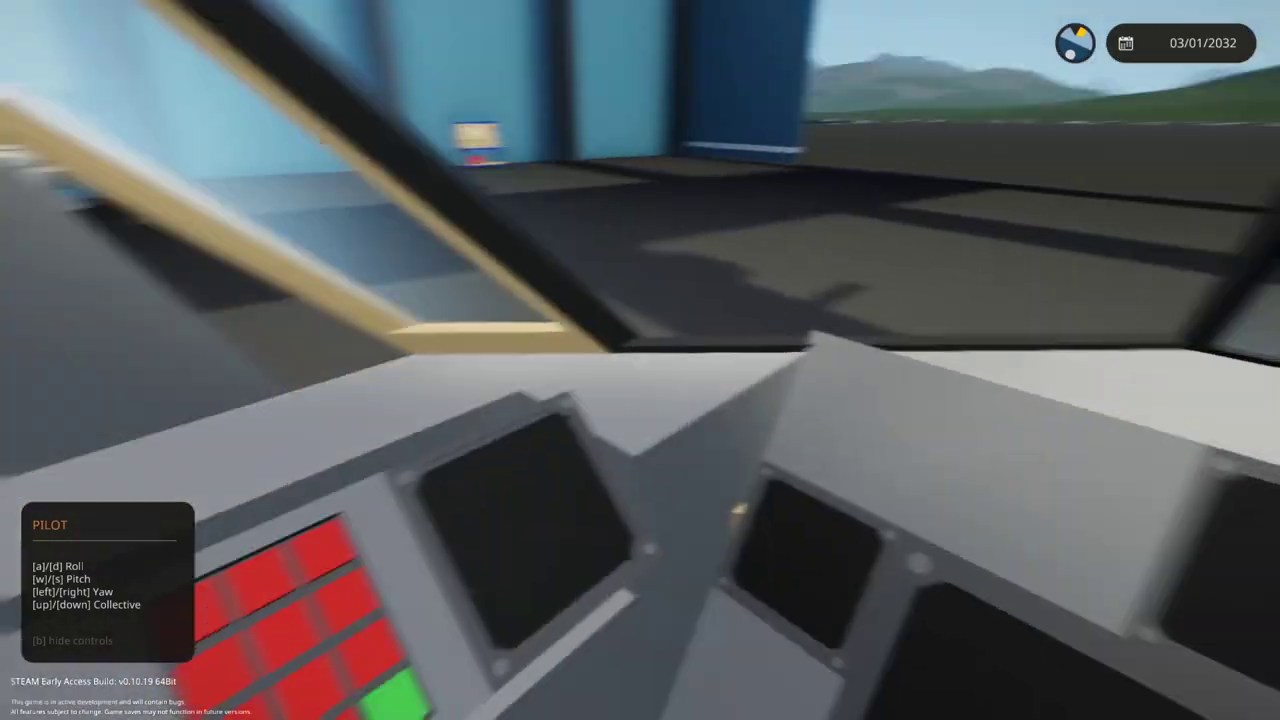
key(f)
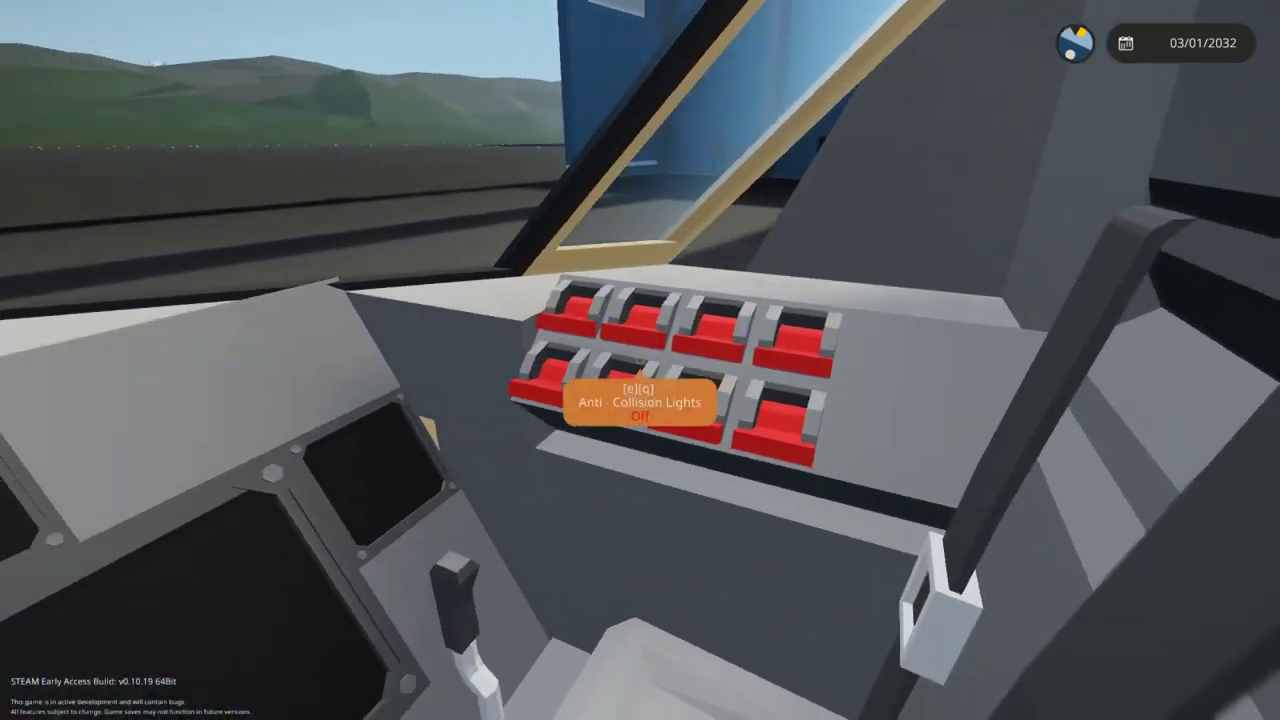
key(w)
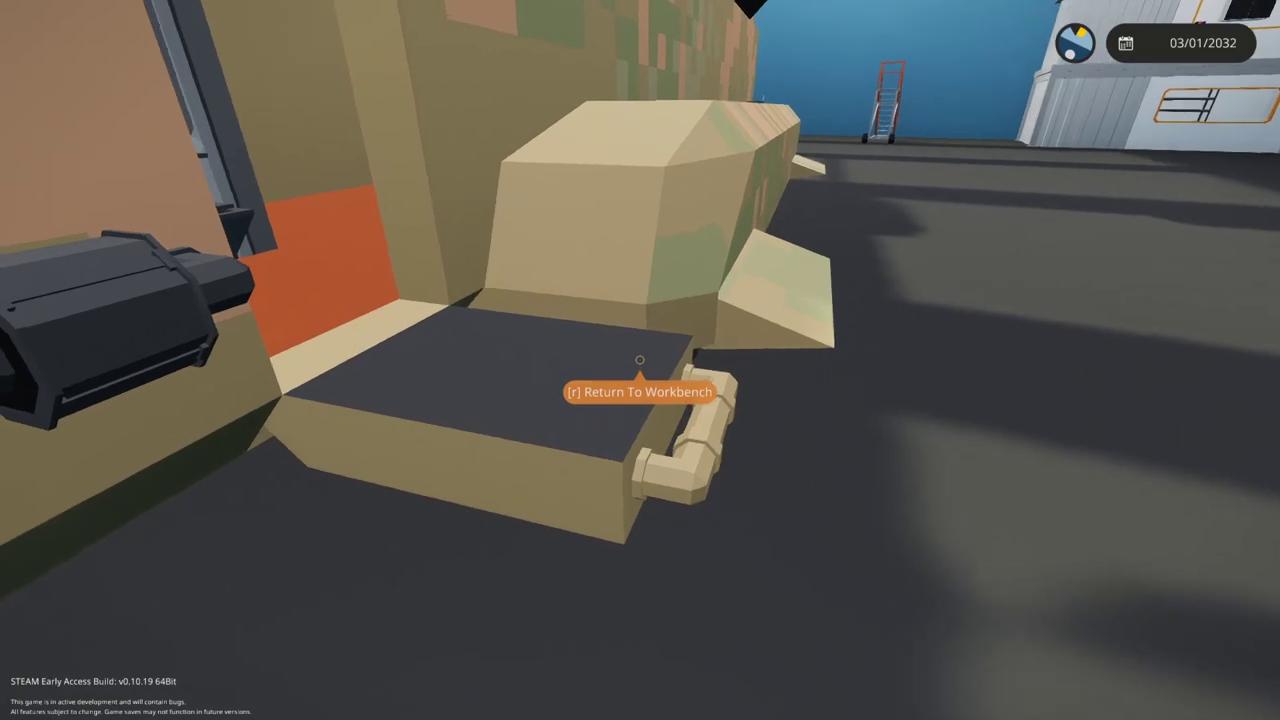
- Close the helicopter's side door and walk around to view its nose from the front
key(q)
key(s)
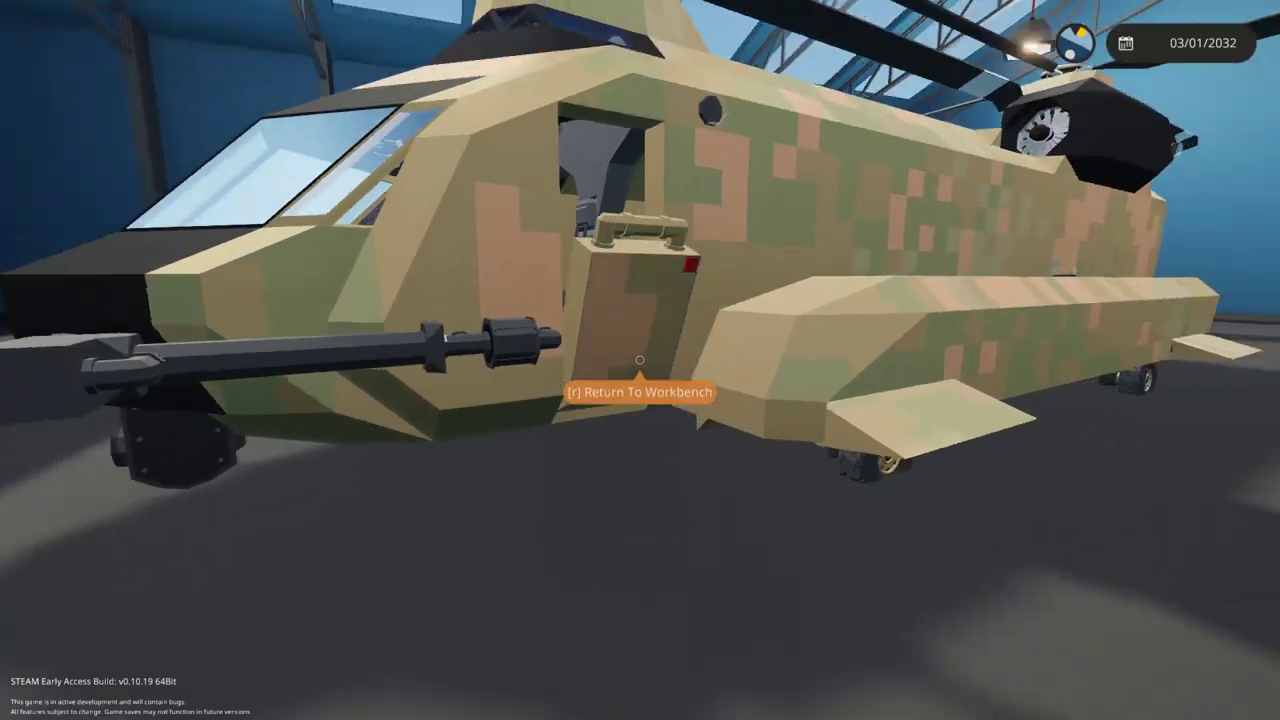
key(s)
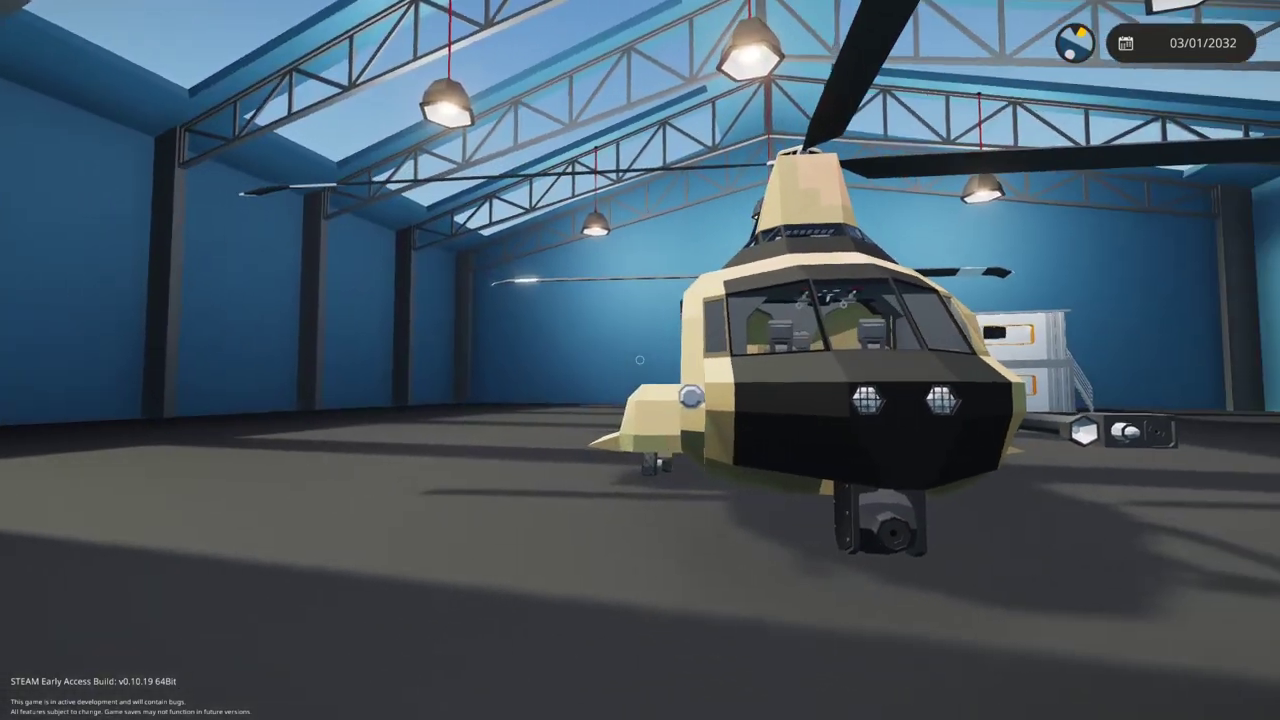
key(w)
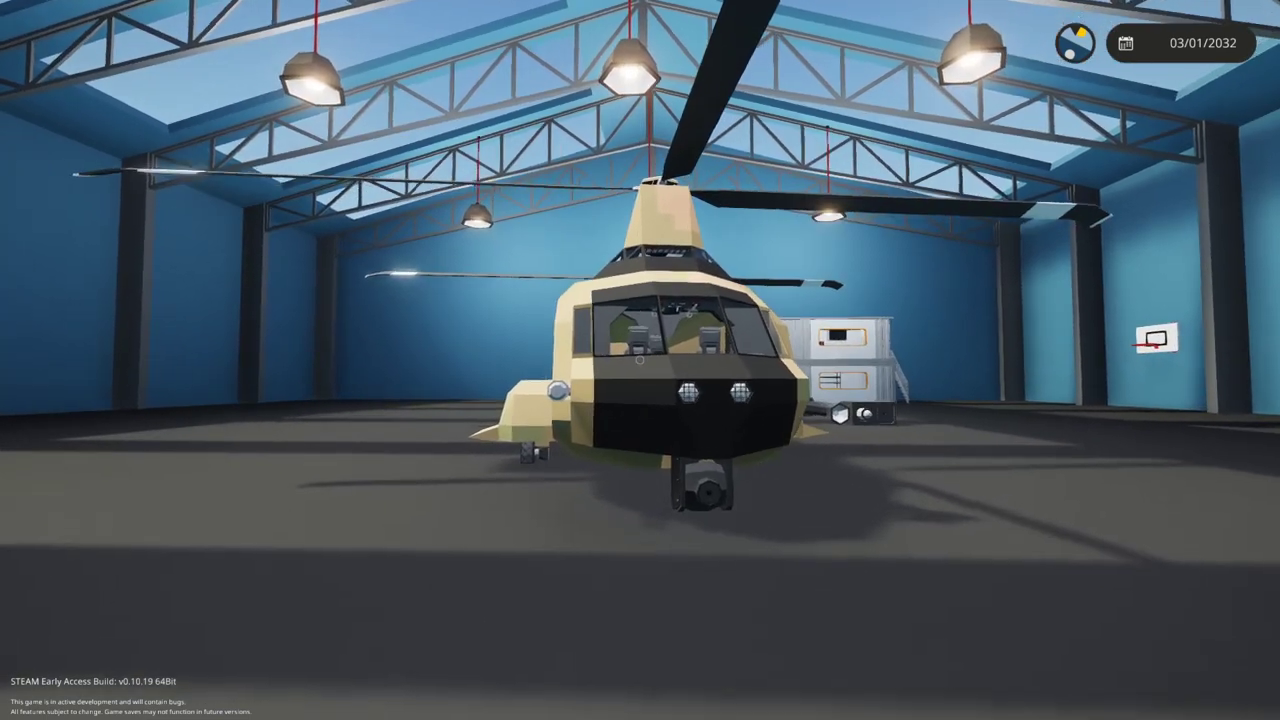
key(d)
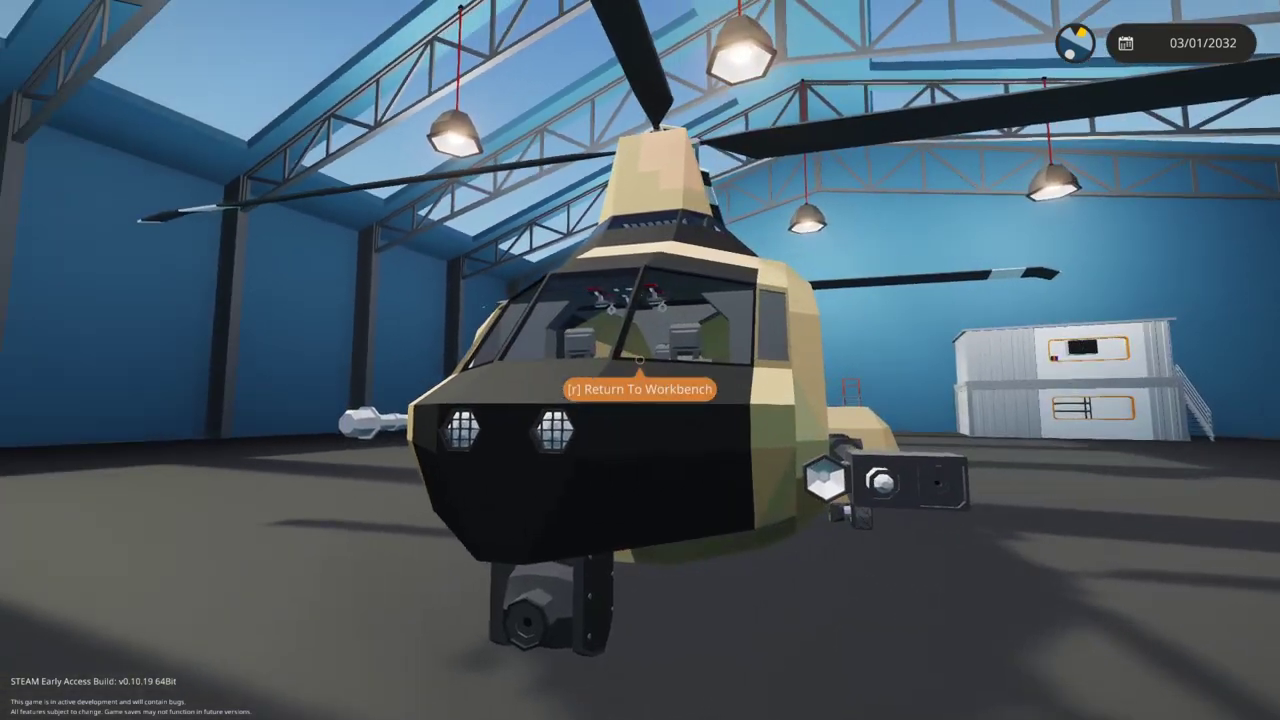